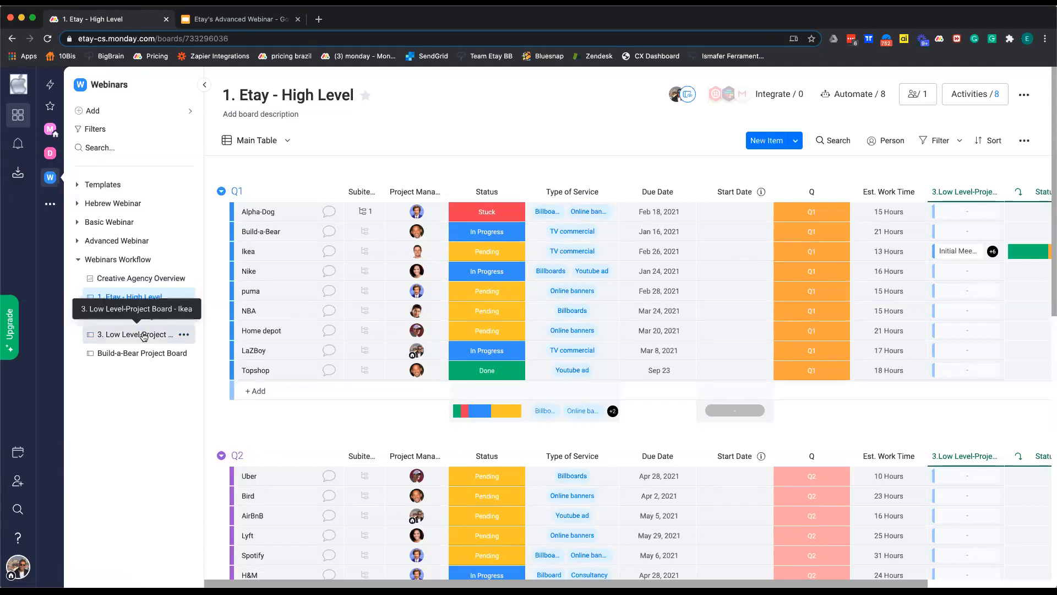
Open the Ikea low-level project board, view its Timeline, and return to the Main Table view.
left_click(143, 335)
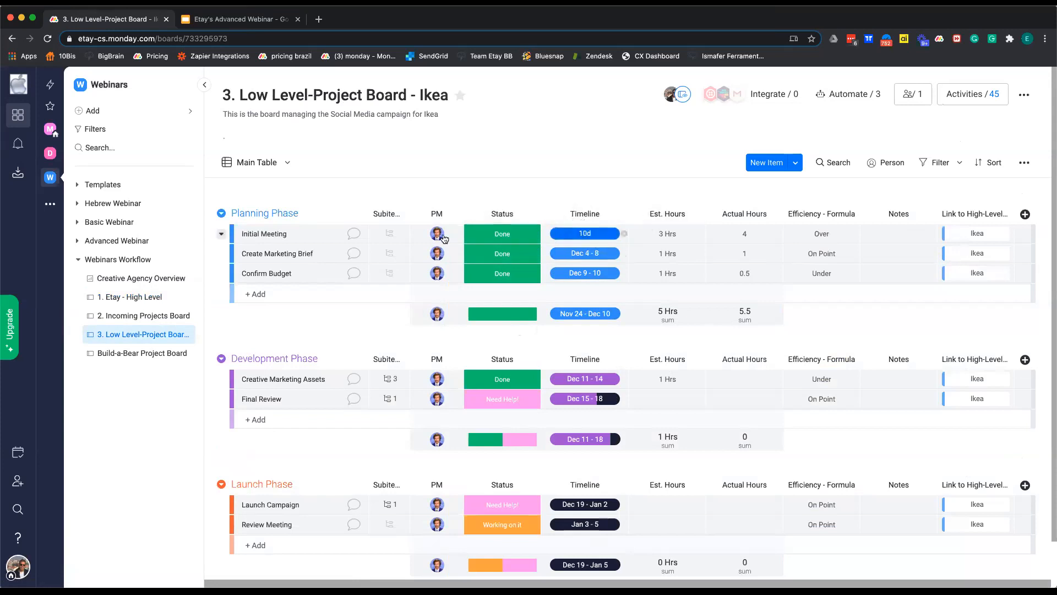
left_click(276, 163)
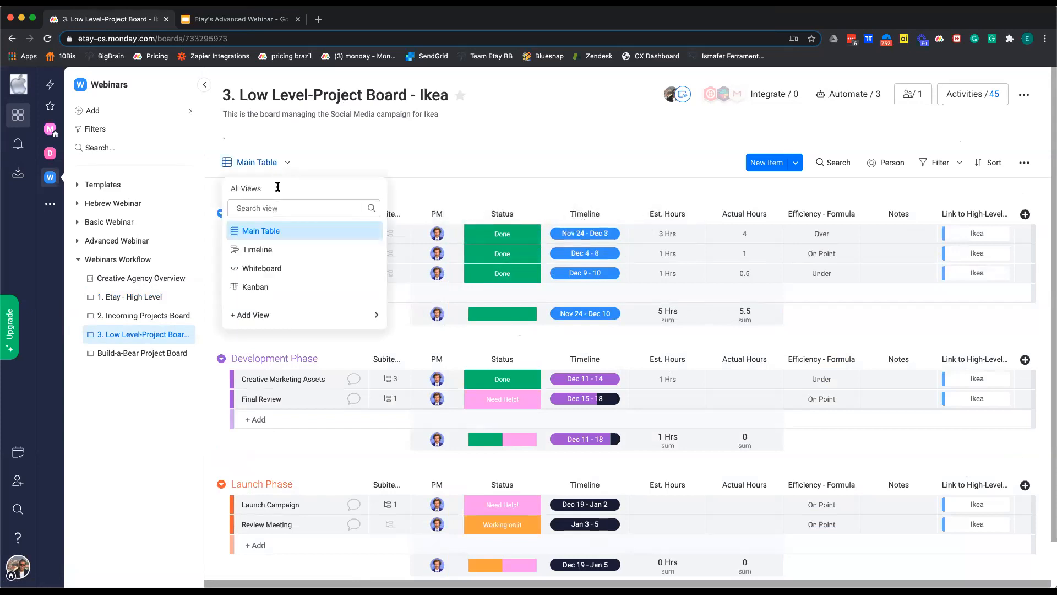
left_click(280, 249)
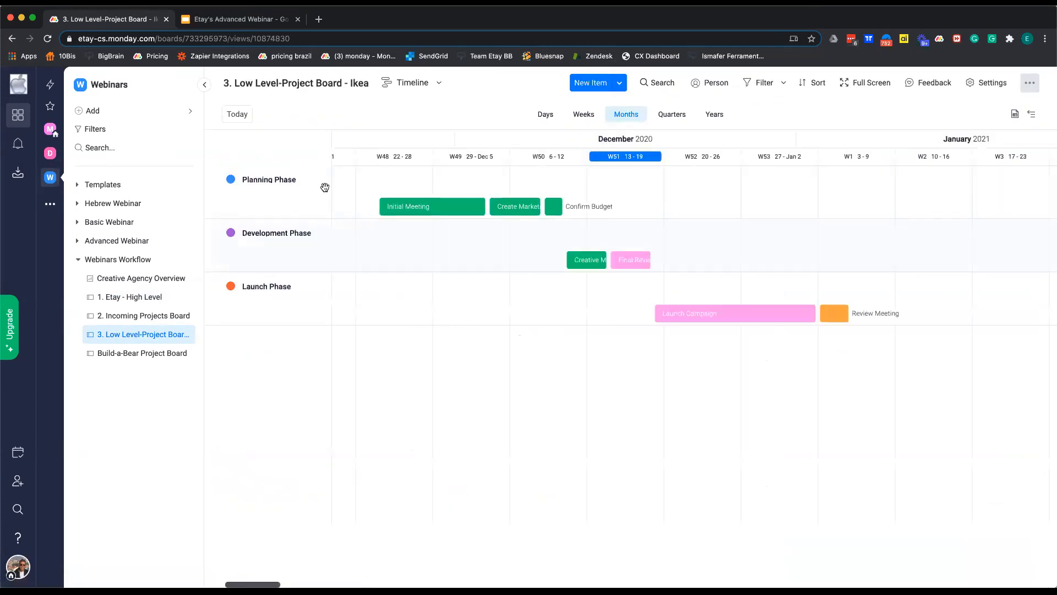
left_click(408, 82)
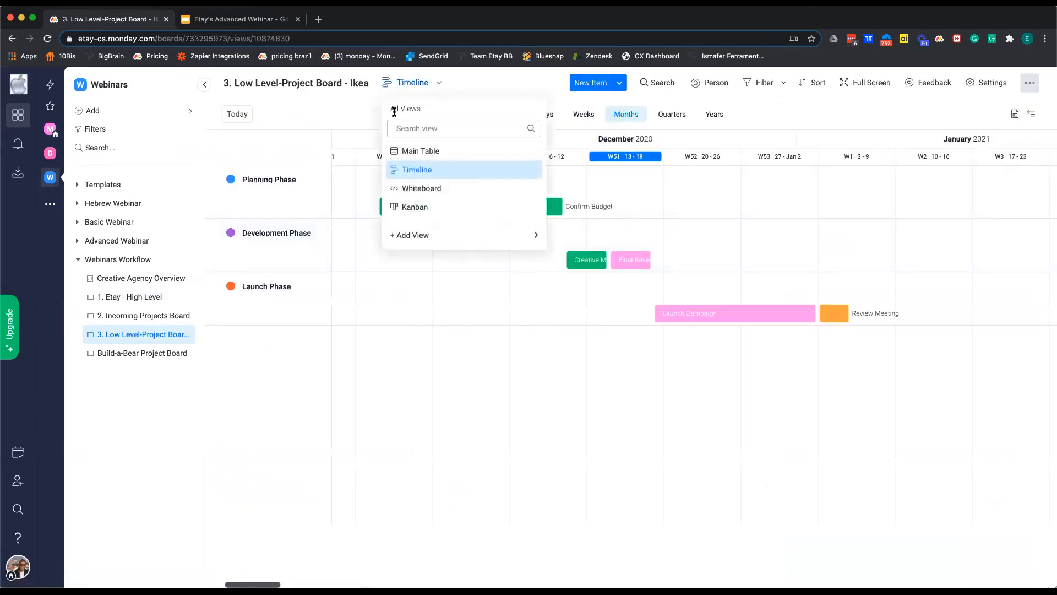
left_click(418, 150)
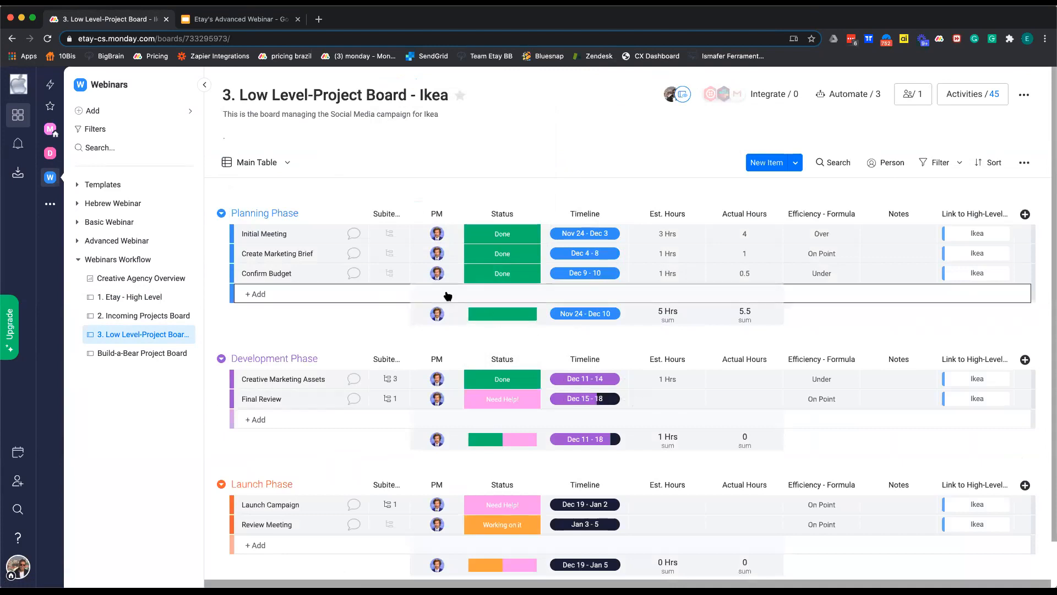
Open the updates of the Initial Meeting item in the Planning Phase, review them and close them.
left_click(353, 238)
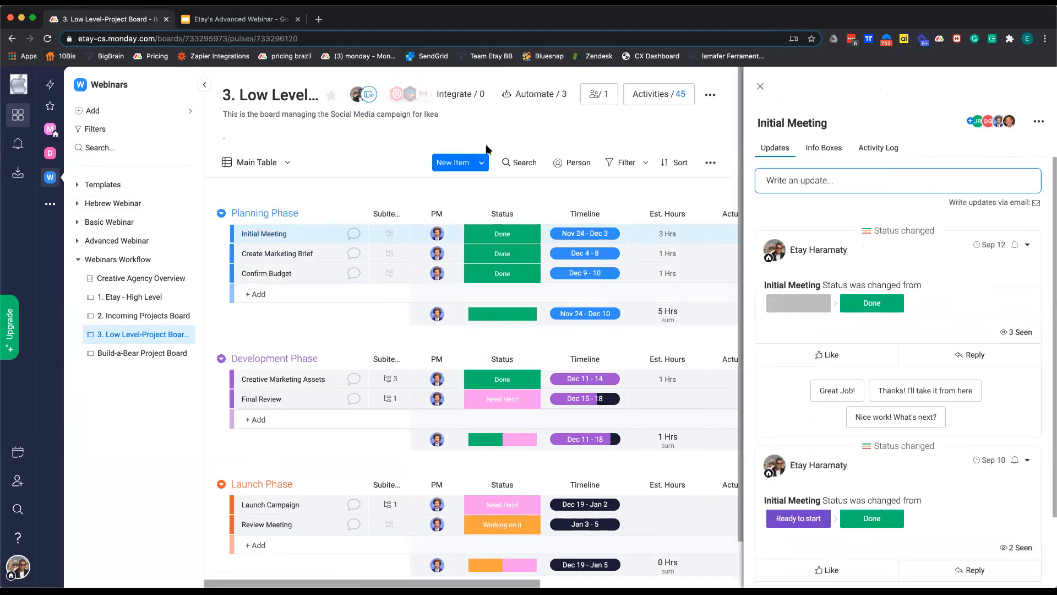
left_click(760, 87)
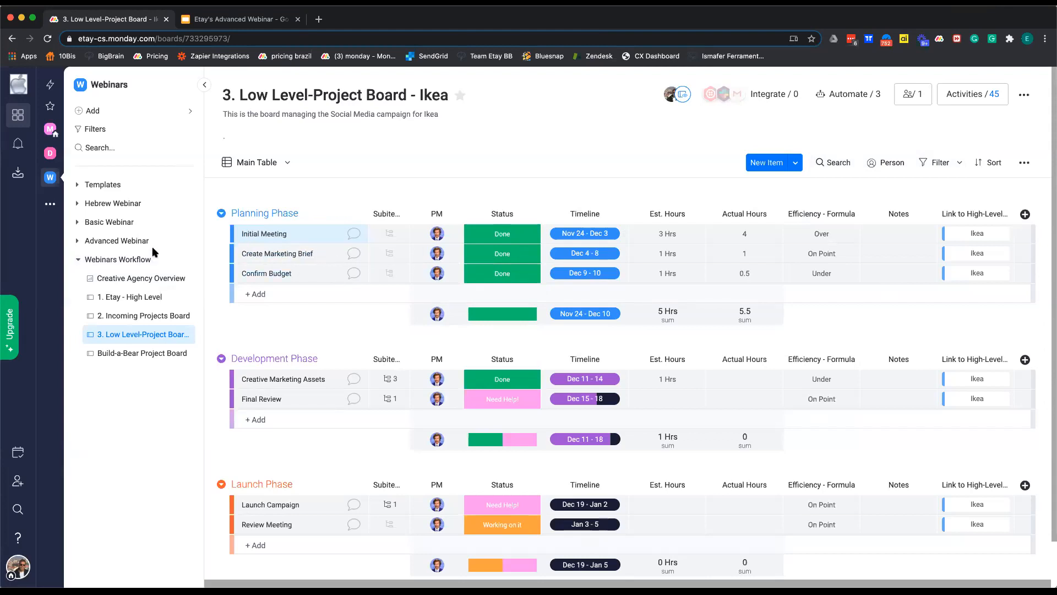
Open the Incoming Projects Board, review the fields of its Form view, and return to the Main Table view.
left_click(149, 317)
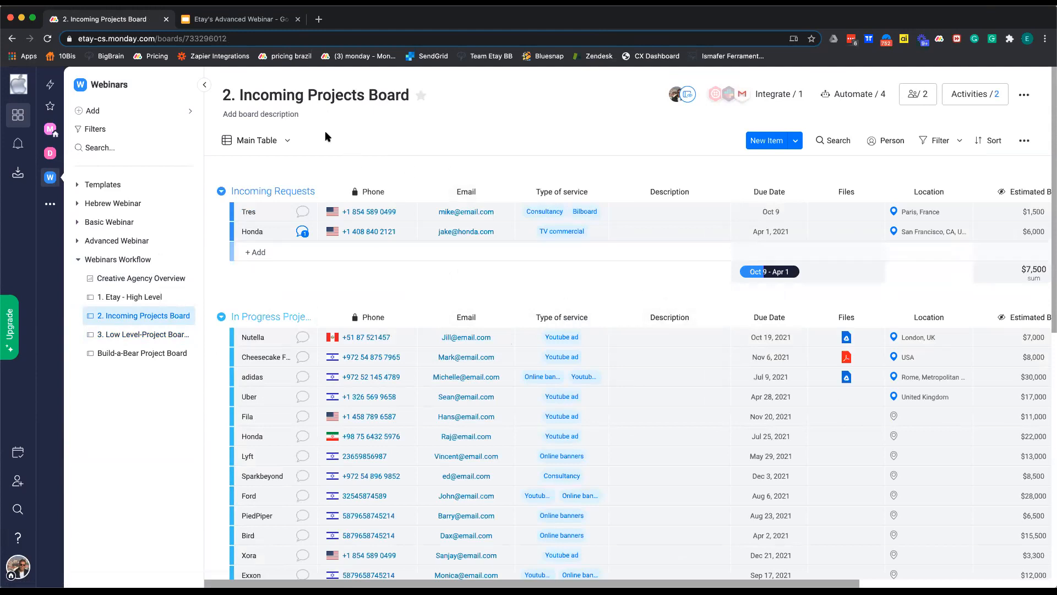
left_click(288, 141)
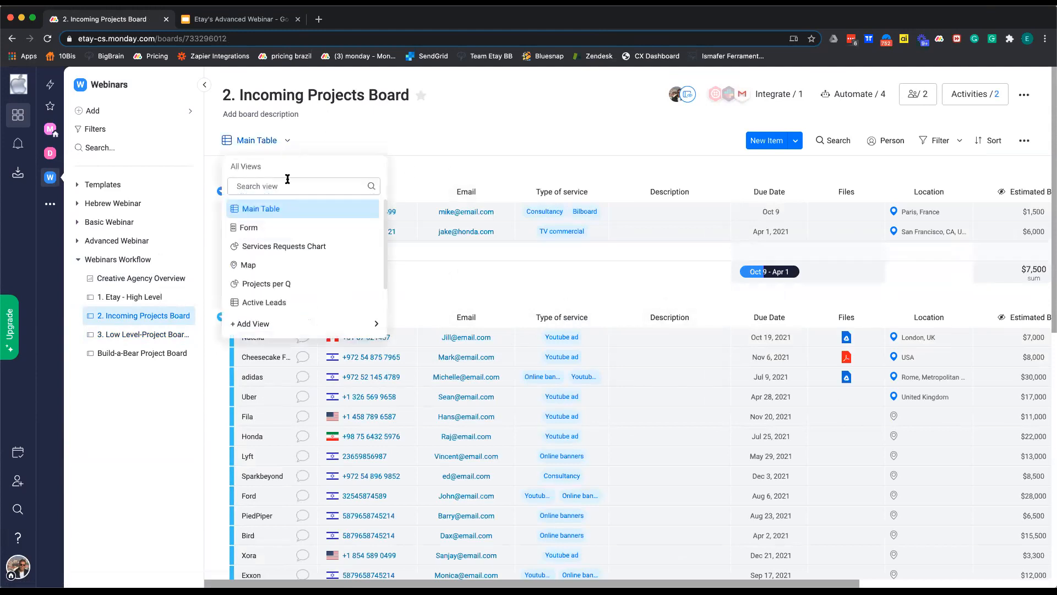
left_click(283, 230)
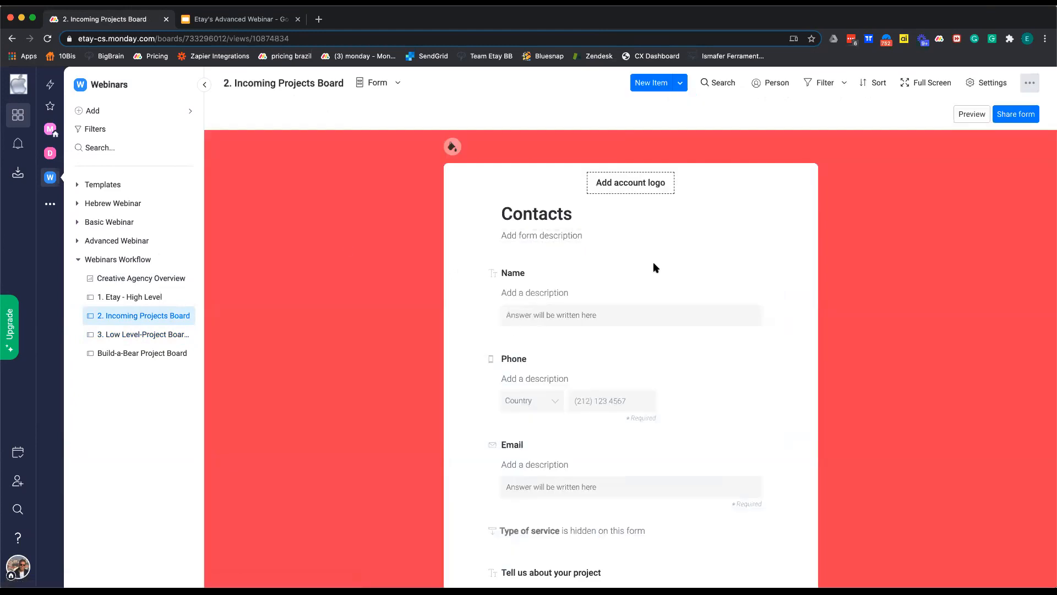
scroll(615, 315, "down", 2)
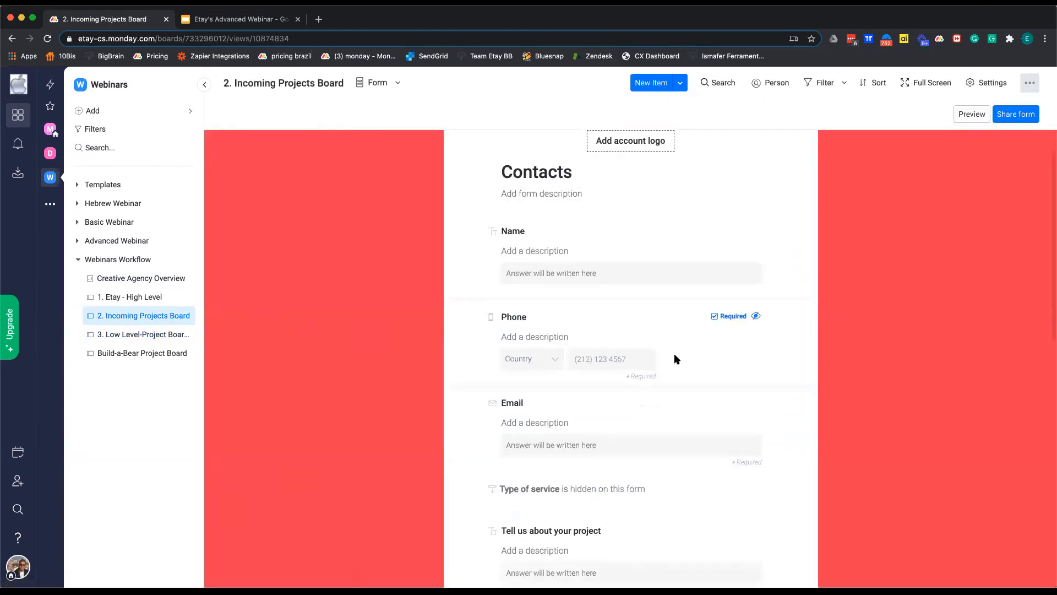
scroll(674, 353, "down", 1)
scroll(610, 379, "down", 2)
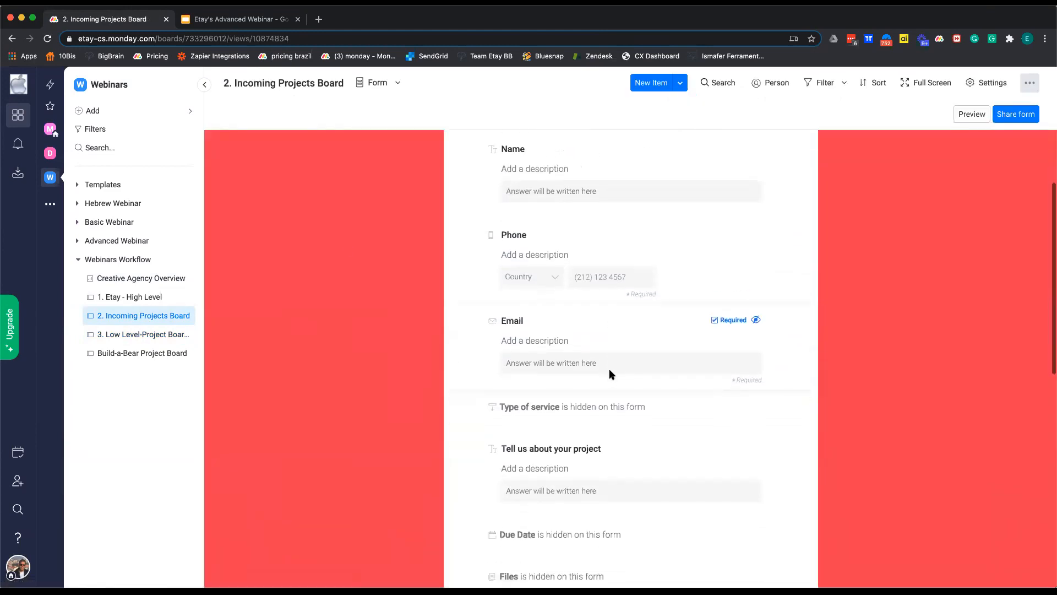
scroll(610, 382, "down", 2)
scroll(610, 382, "up", 5)
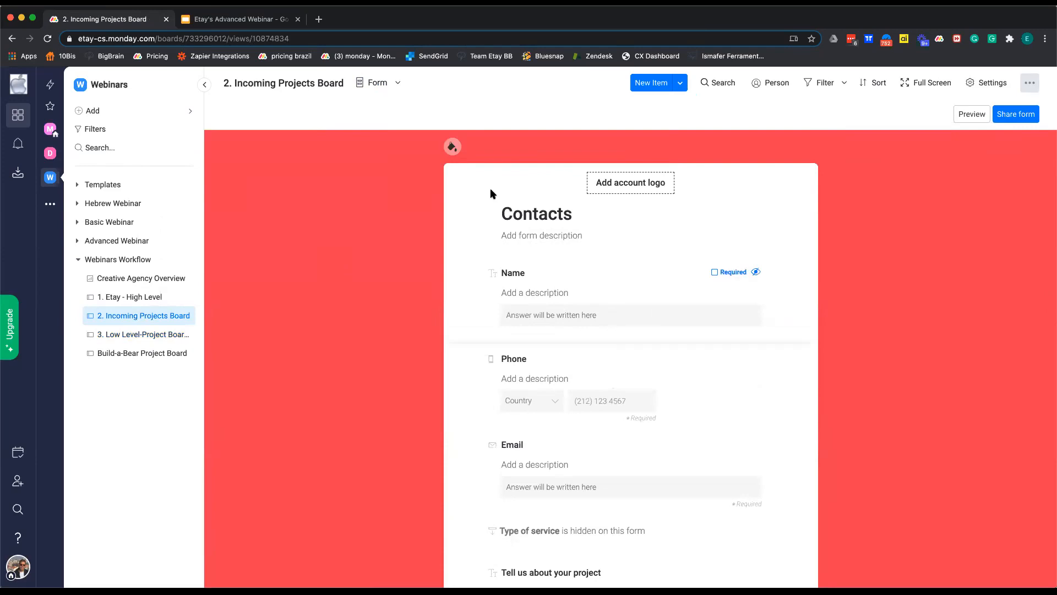
left_click(373, 83)
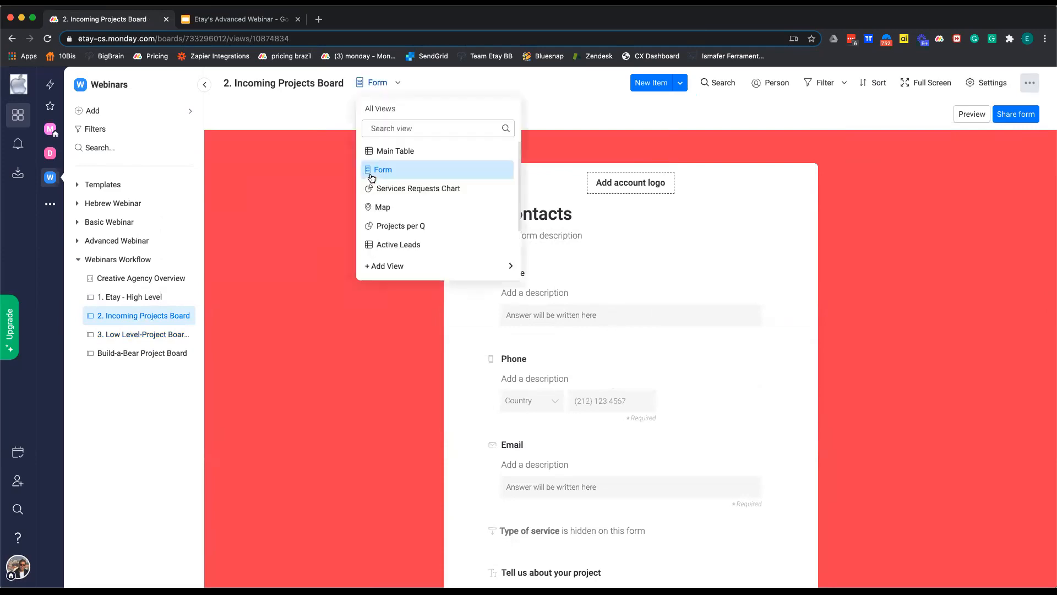
left_click(395, 150)
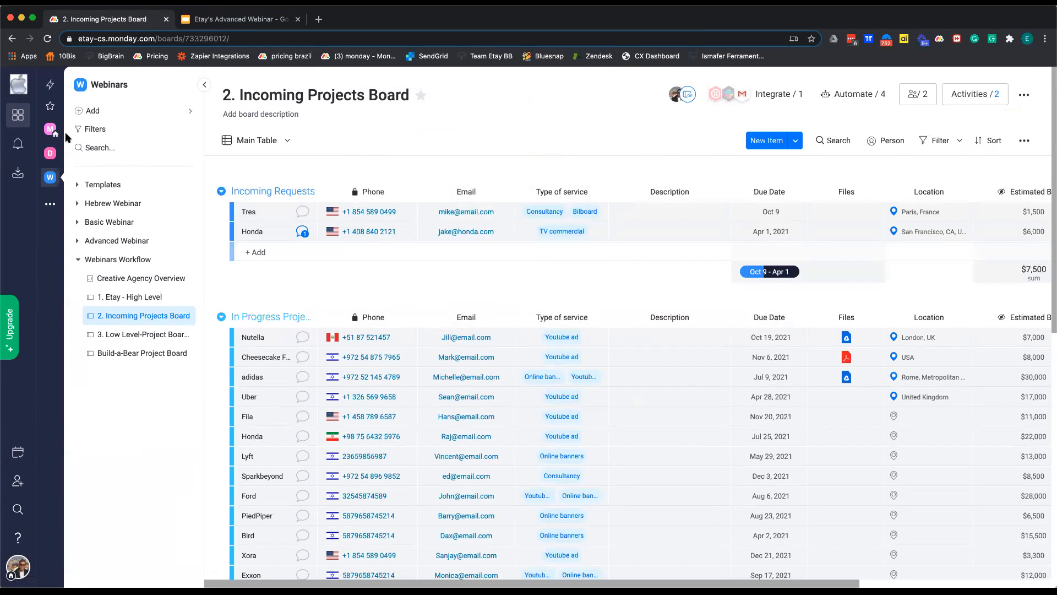
Open the High Level board and examine its projects and project managers across the Q1 to Q4 groups.
left_click(138, 296)
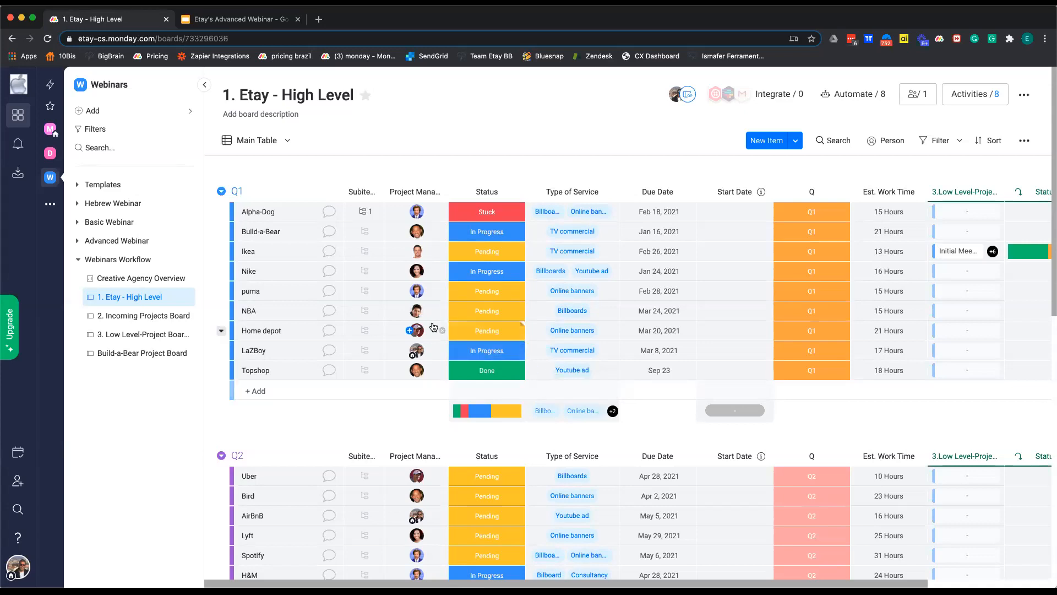
mouse_move(414, 314)
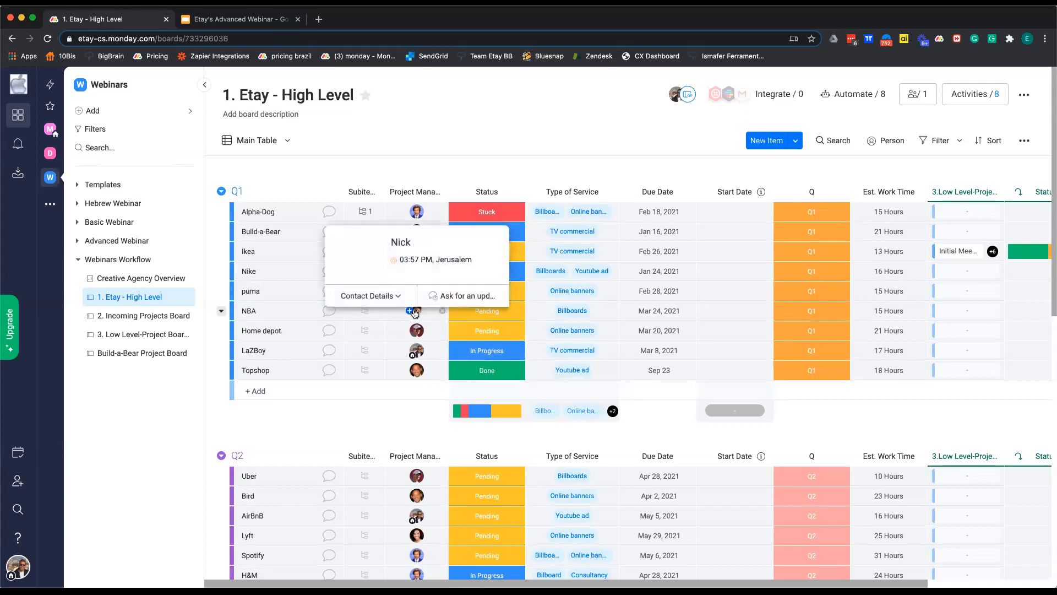
left_click(412, 295)
scroll(373, 406, "down", 10)
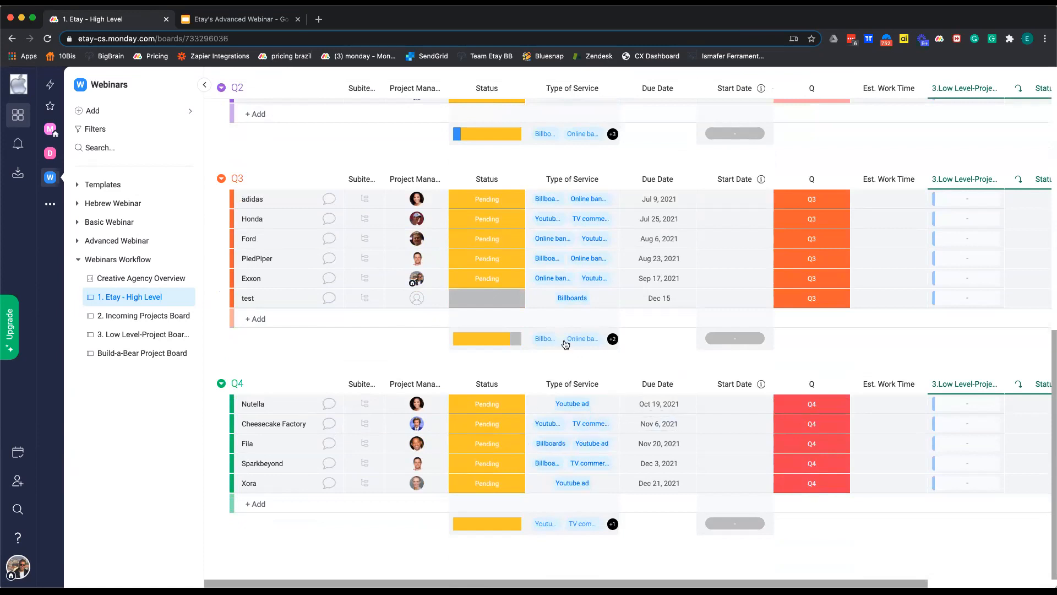
scroll(563, 338, "up", 5)
scroll(518, 321, "up", 2)
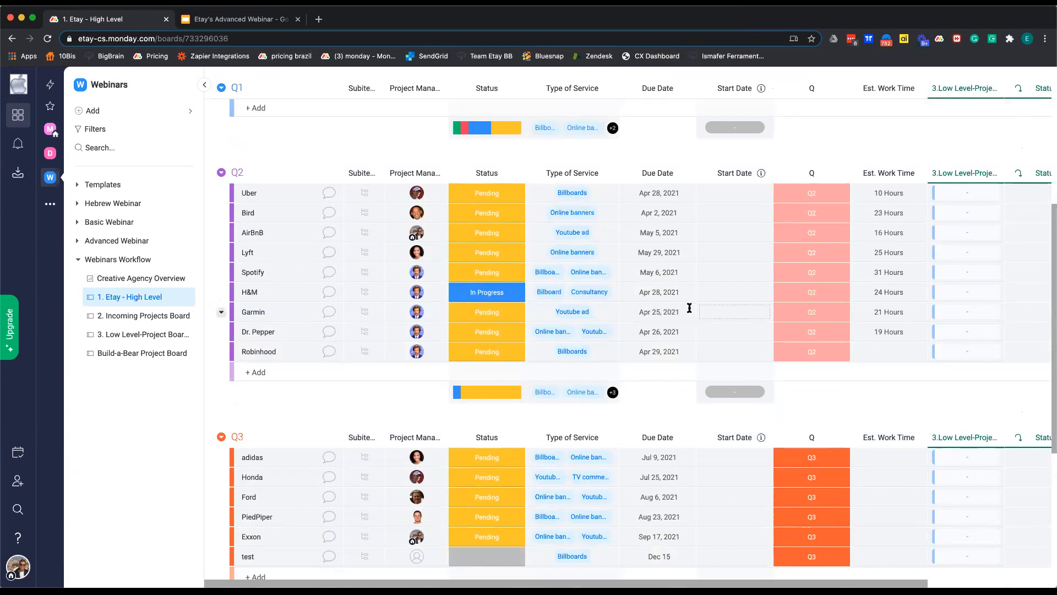
scroll(558, 324, "down", 1)
scroll(559, 325, "up", 9)
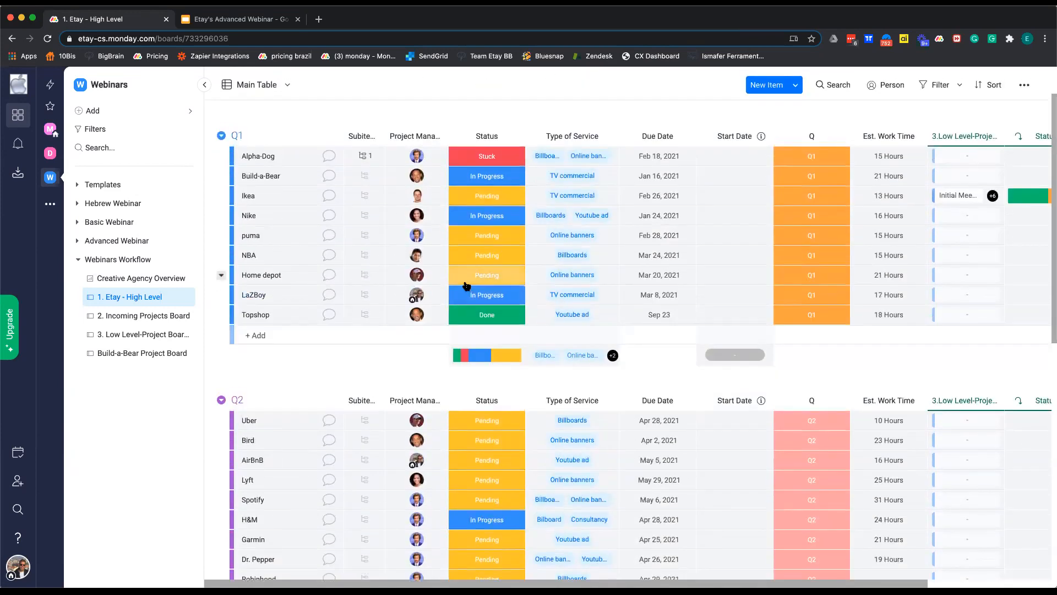
scroll(461, 283, "up", 2)
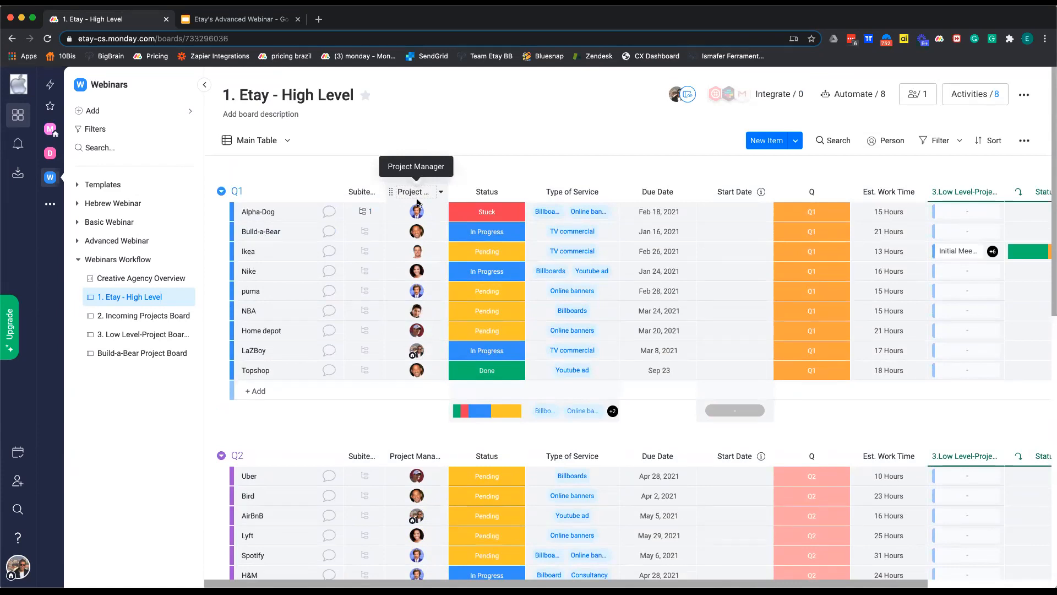
View the available status labels for the Alpha-Dog project and close the list without changing the status.
left_click(479, 213)
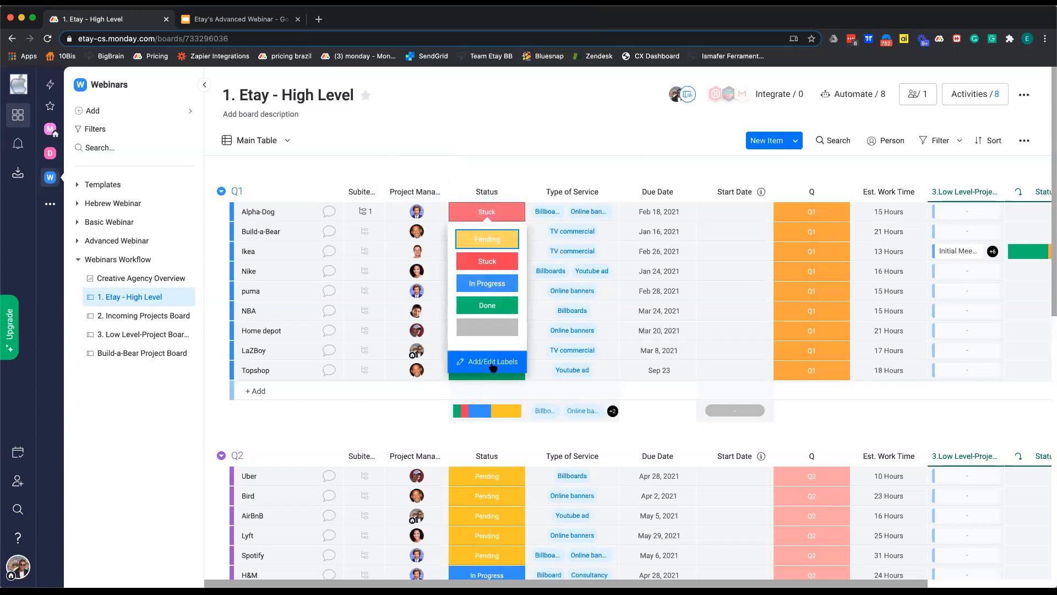
left_click(542, 159)
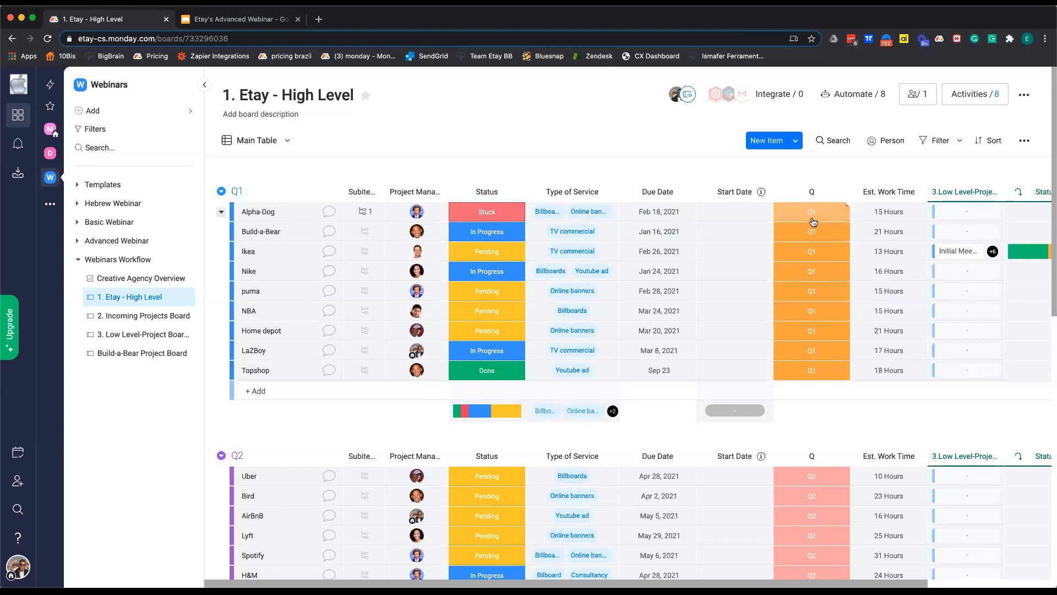
Examine the Q column across the quarterly groups and the linked low-level items and mirrored Status of the Ikea project.
scroll(813, 388, "down", 1)
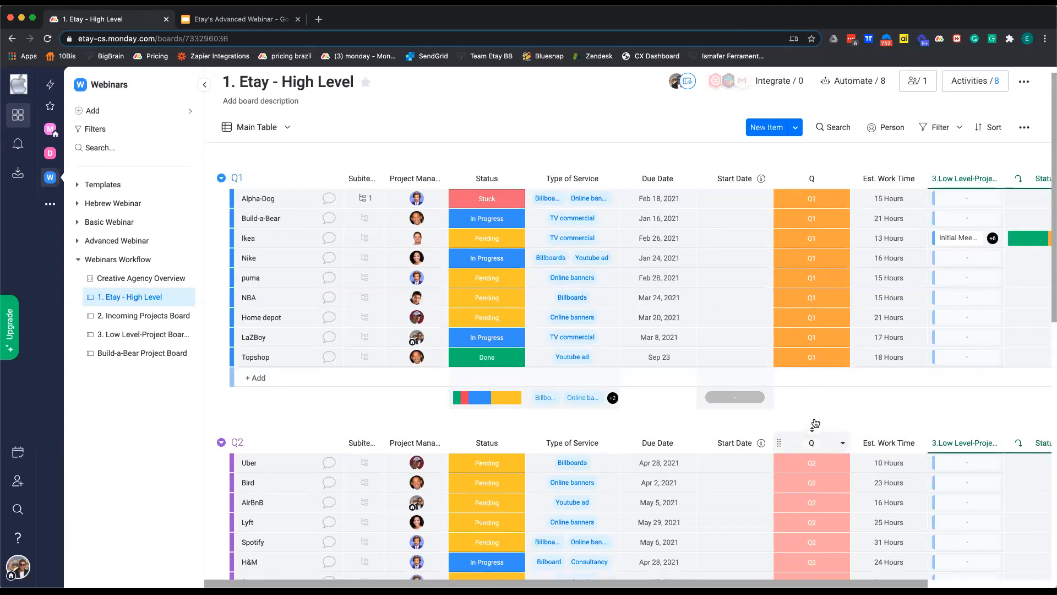
scroll(807, 334, "down", 2)
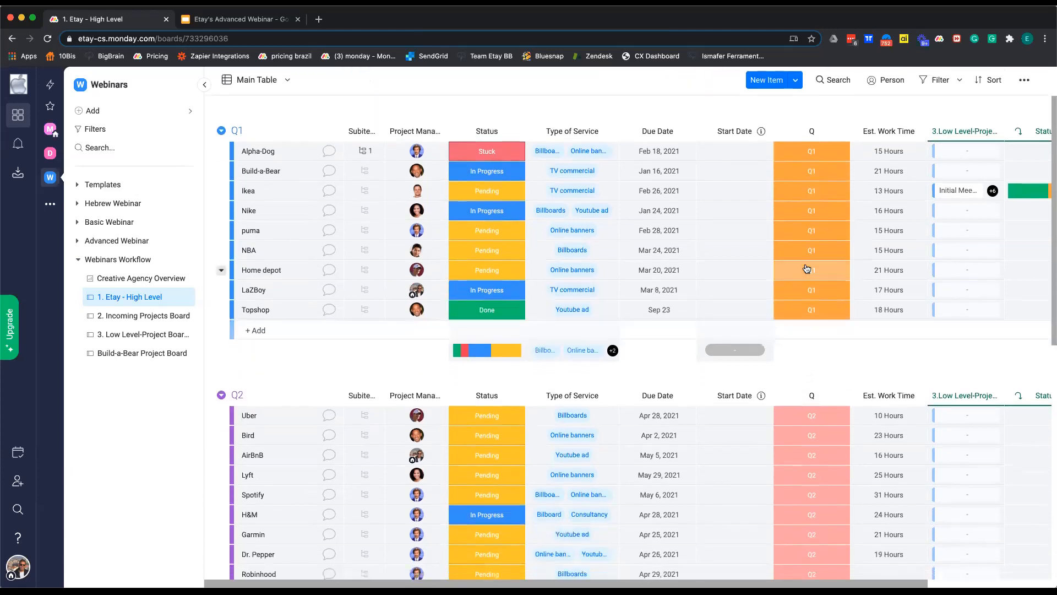
scroll(807, 314, "down", 2)
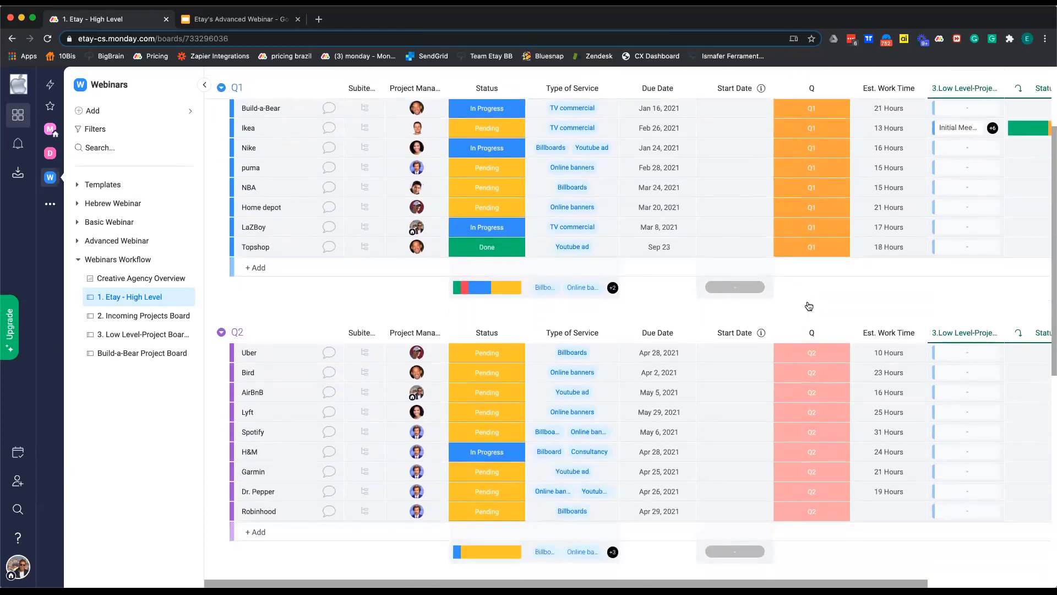
scroll(809, 303, "down", 3)
scroll(809, 302, "up", 5)
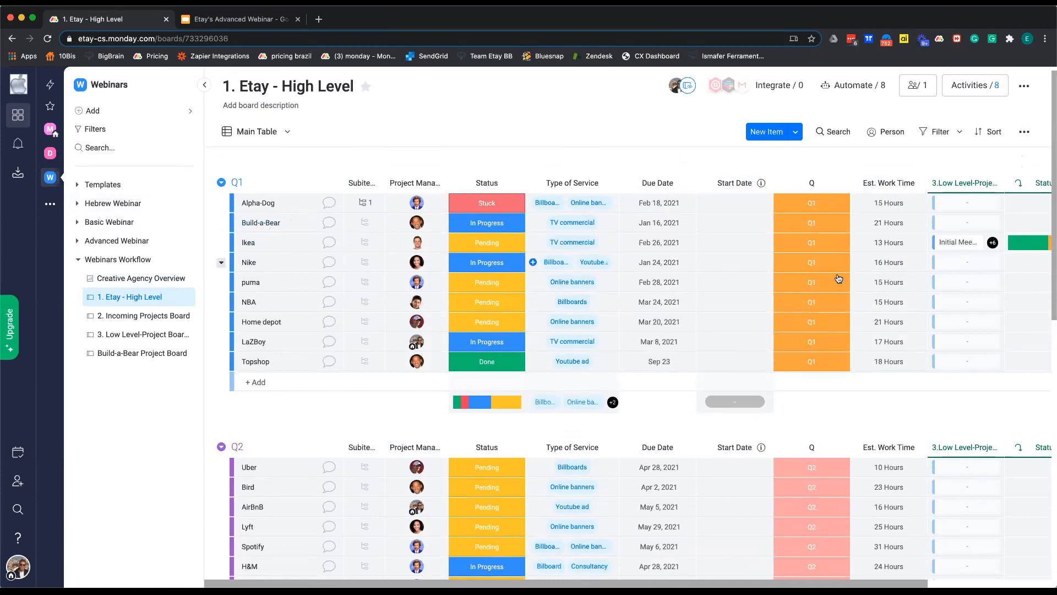
scroll(783, 299, "right", 3)
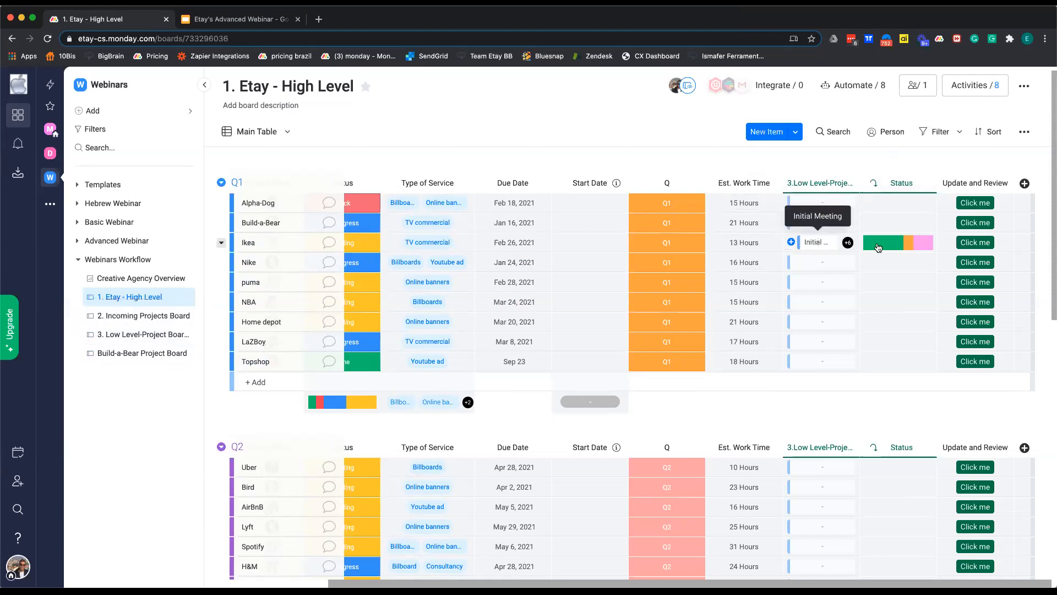
mouse_move(905, 248)
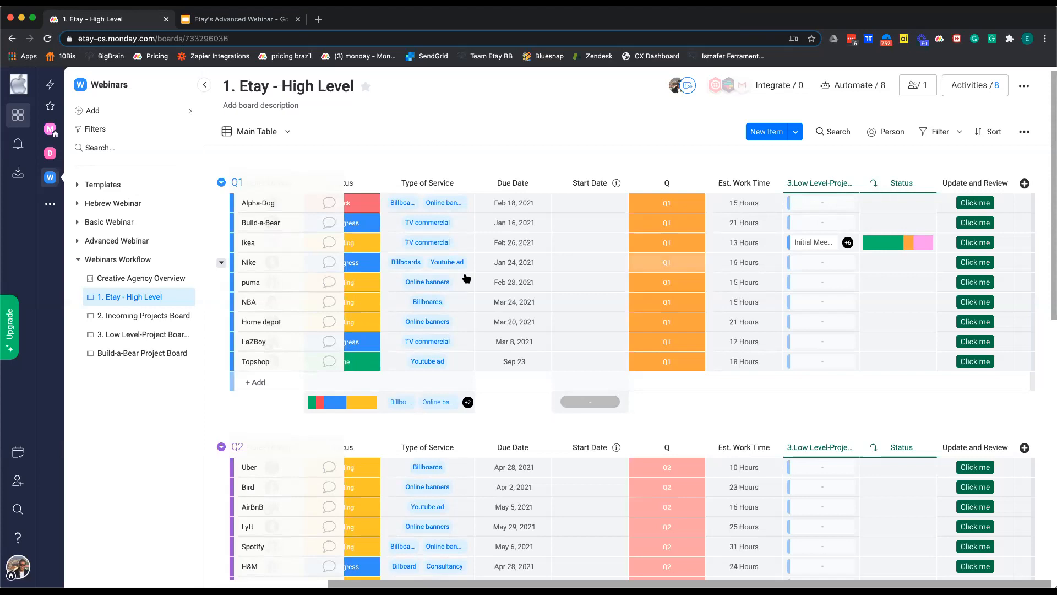
Open the Ikea low-level project board and review the item statuses in its Planning, Development and Launch phases.
left_click(154, 334)
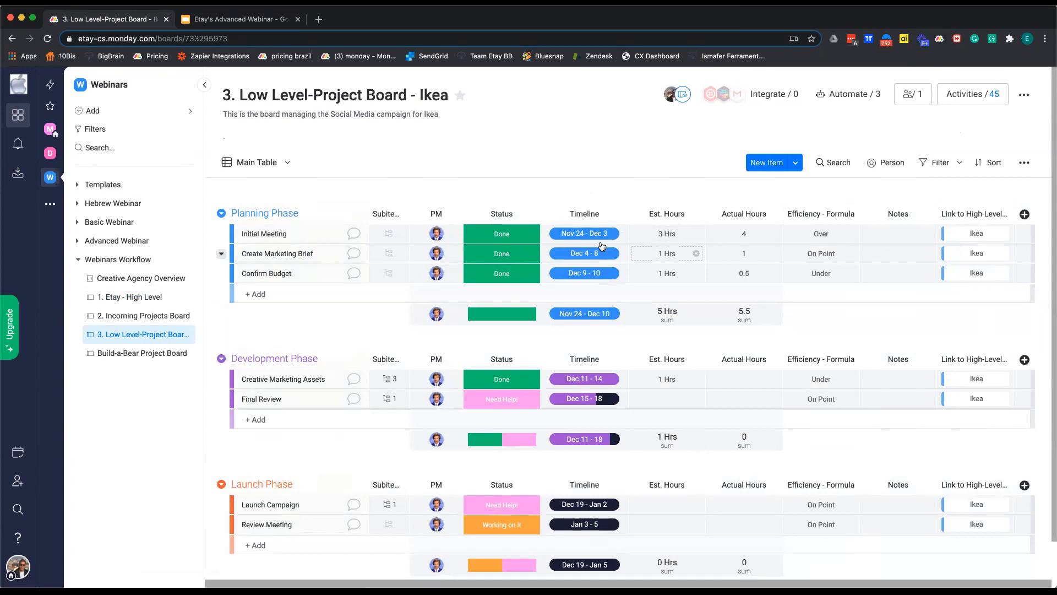
scroll(506, 345, "down", 1)
scroll(506, 345, "down", 1)
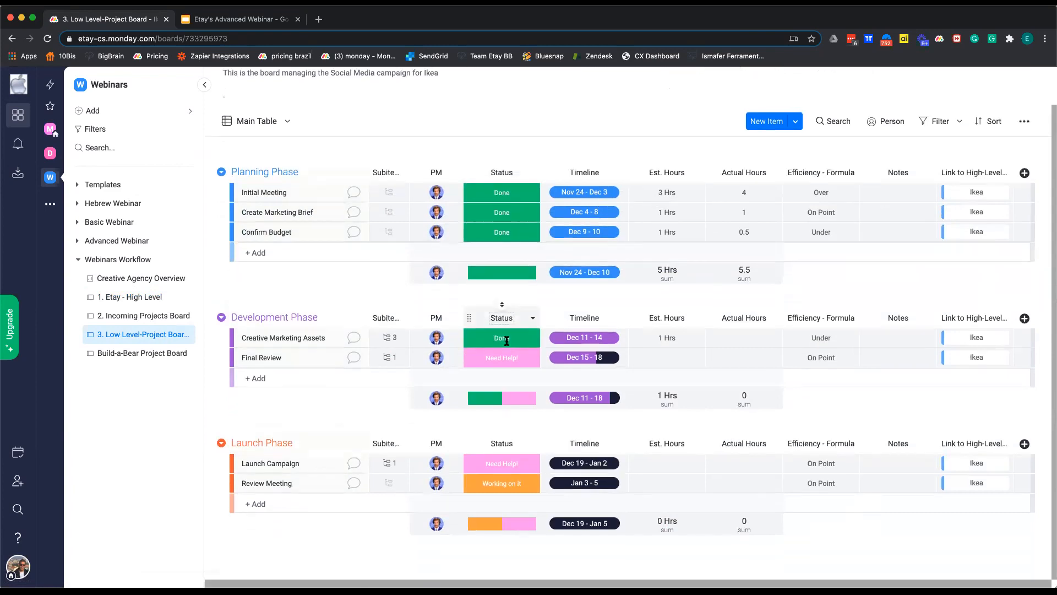
Return to the High Level board and inspect the Ikea project's mirrored Status column and the columns beside it.
left_click(130, 298)
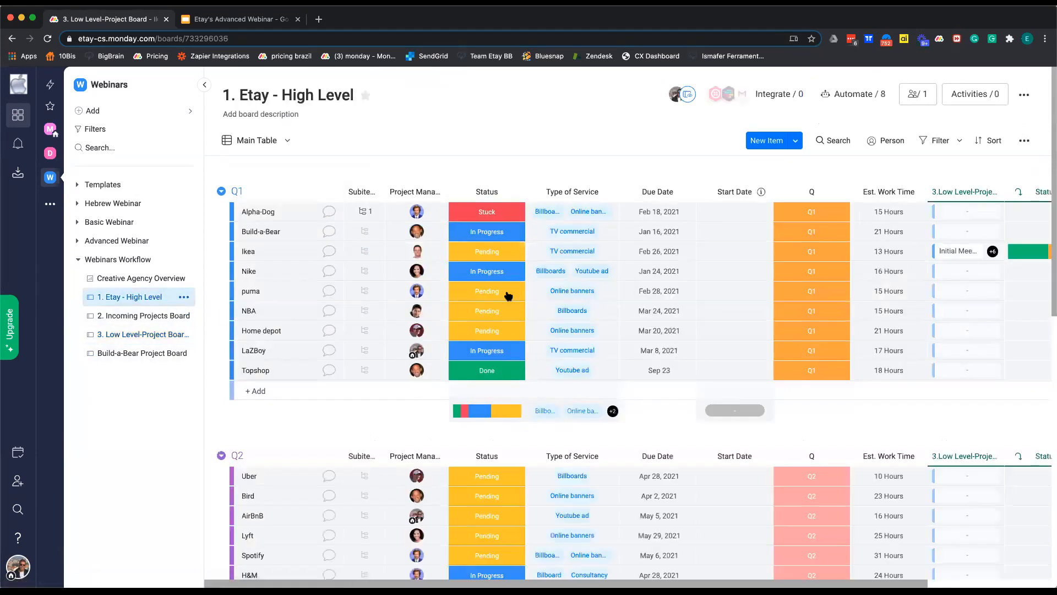
scroll(826, 306, "right", 5)
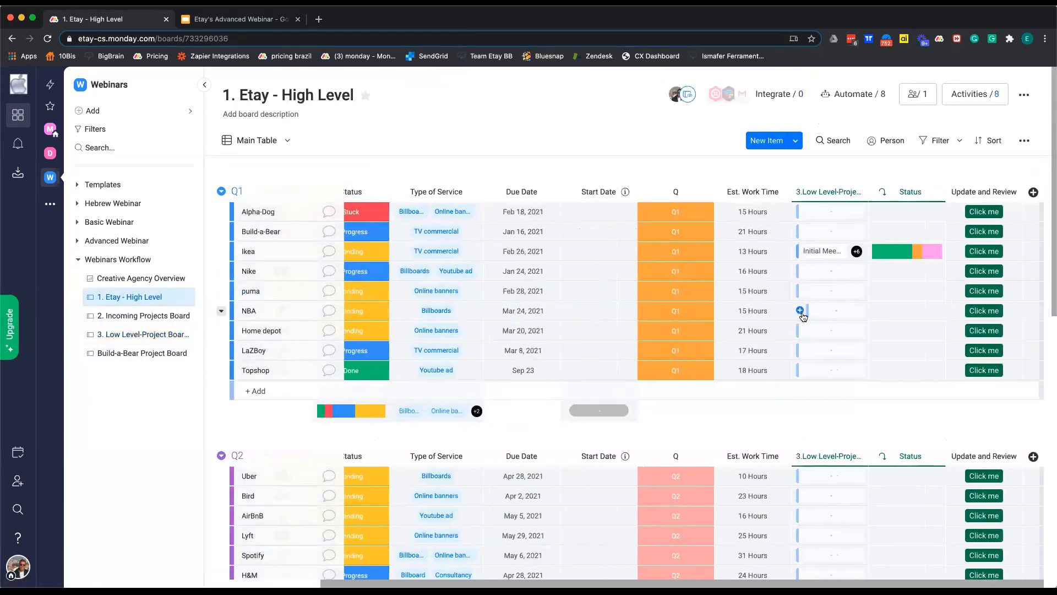
scroll(877, 257, "down", 1)
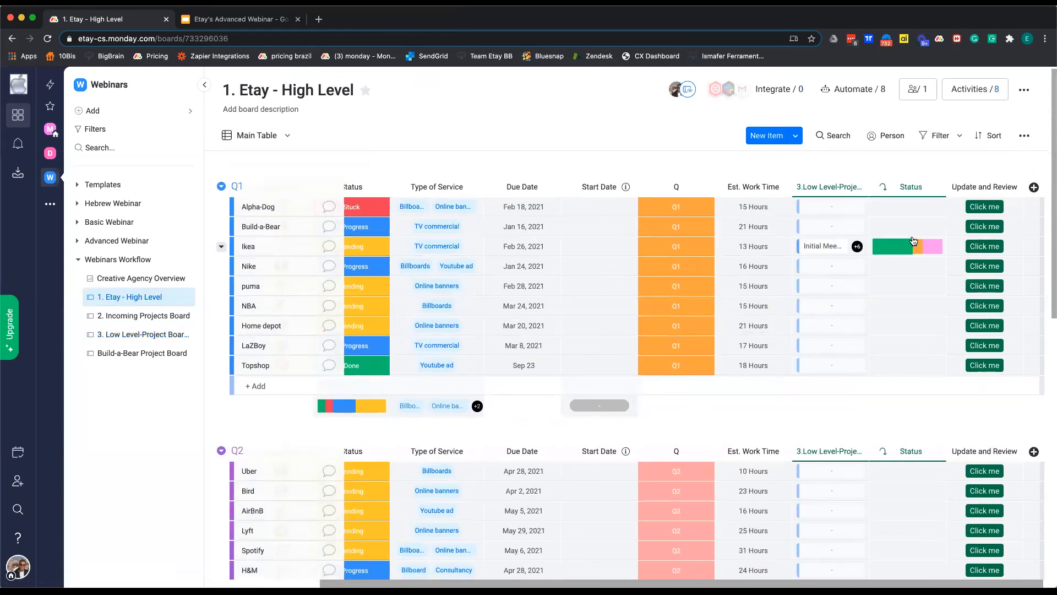
scroll(936, 226, "right", 1)
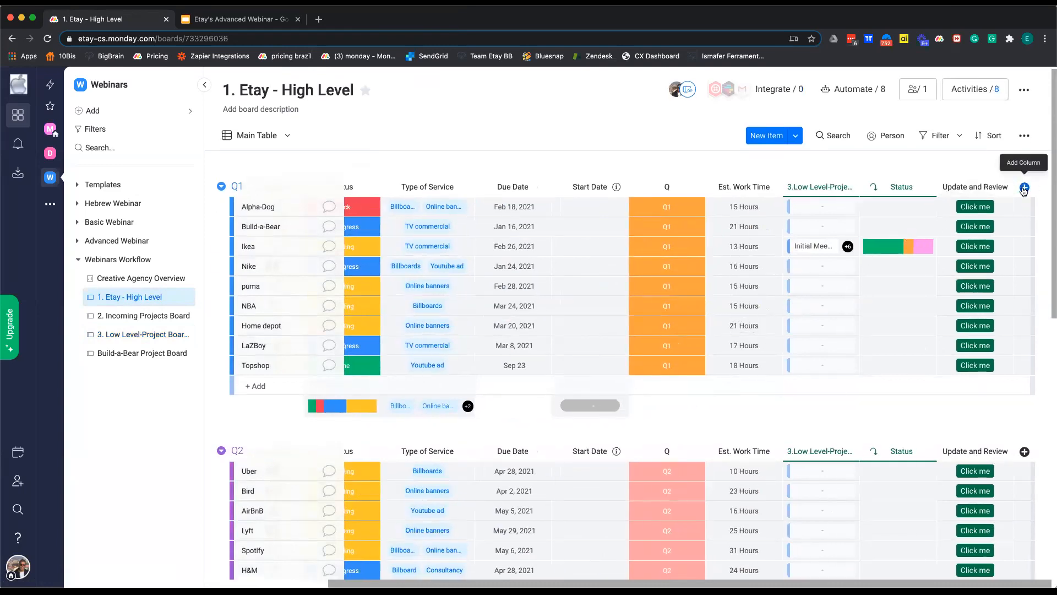
Add a Connect boards column to the High Level board and link it two-way with the Build-a-Bear Project Board.
left_click(1024, 187)
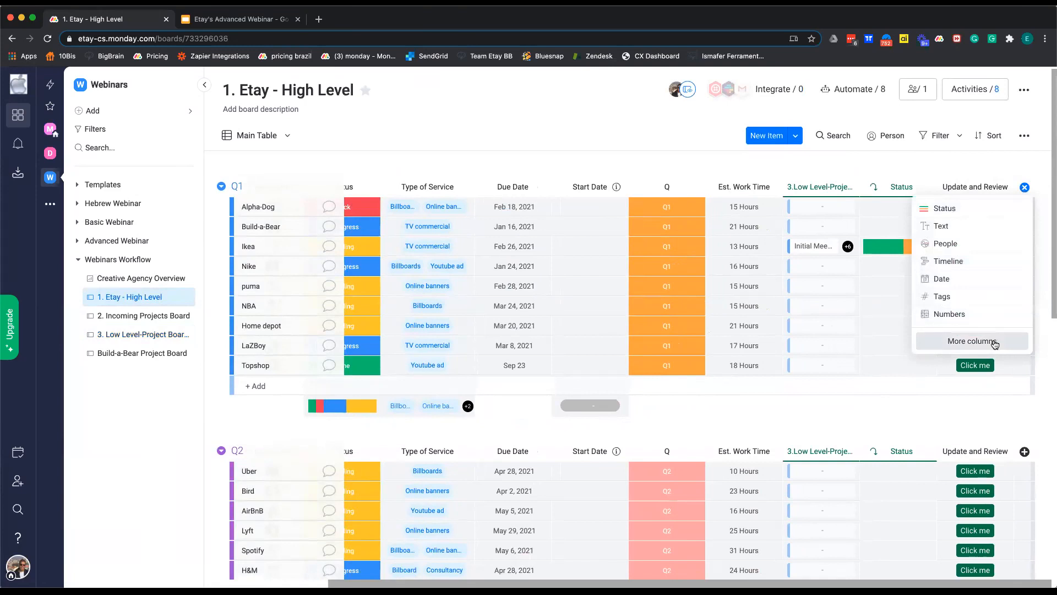
left_click(972, 341)
type("connect")
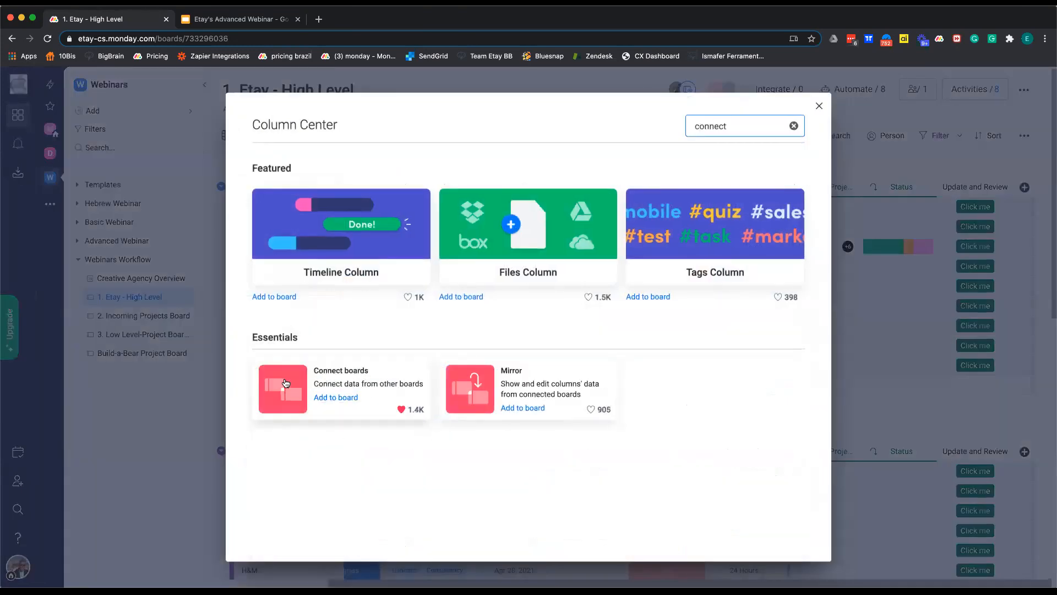
left_click(326, 398)
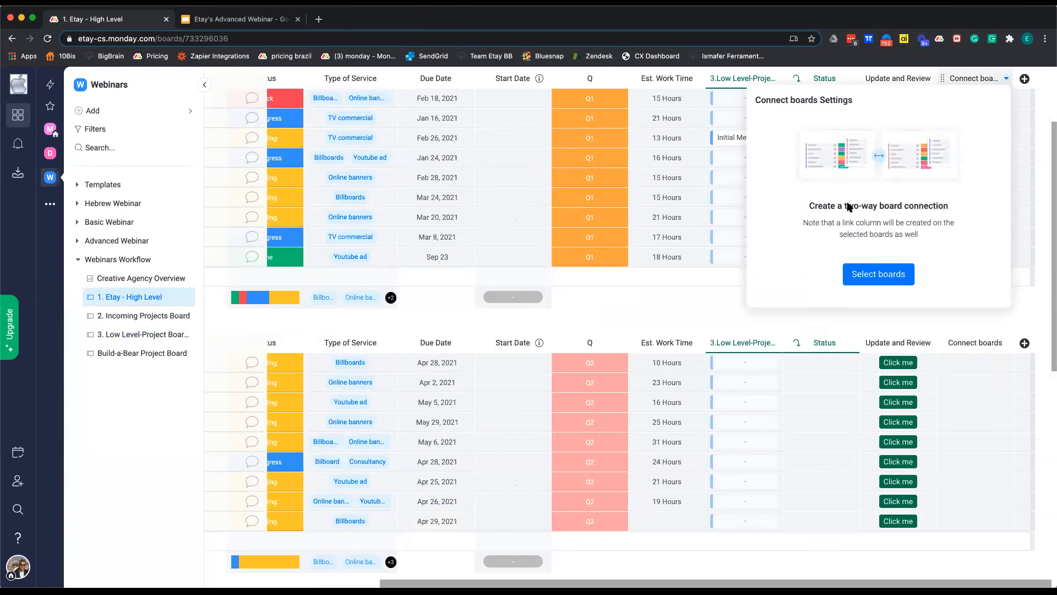
left_click(870, 270)
scroll(886, 247, "down", 1)
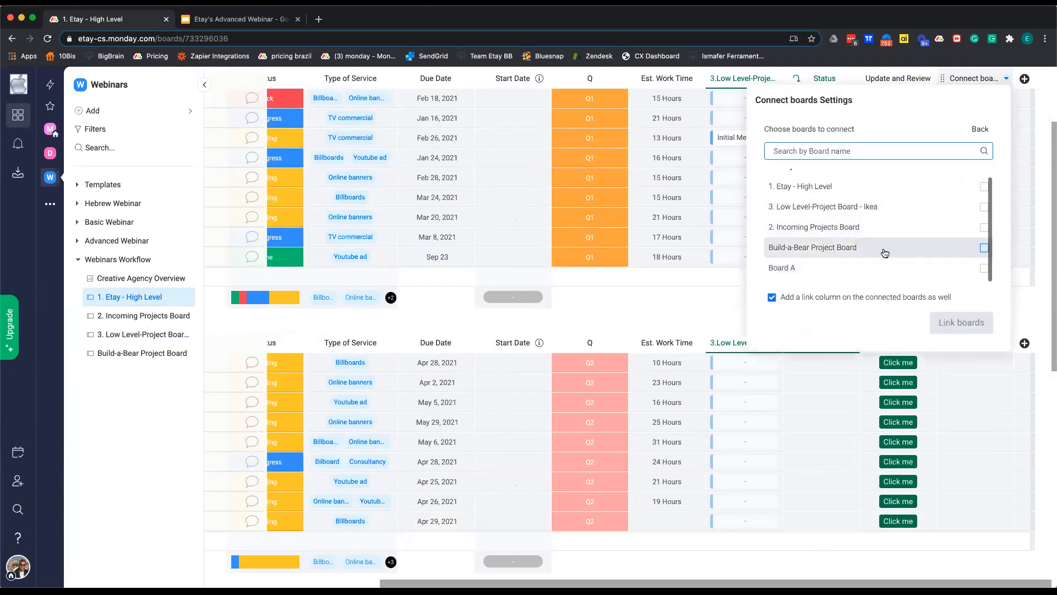
left_click(983, 248)
left_click(965, 324)
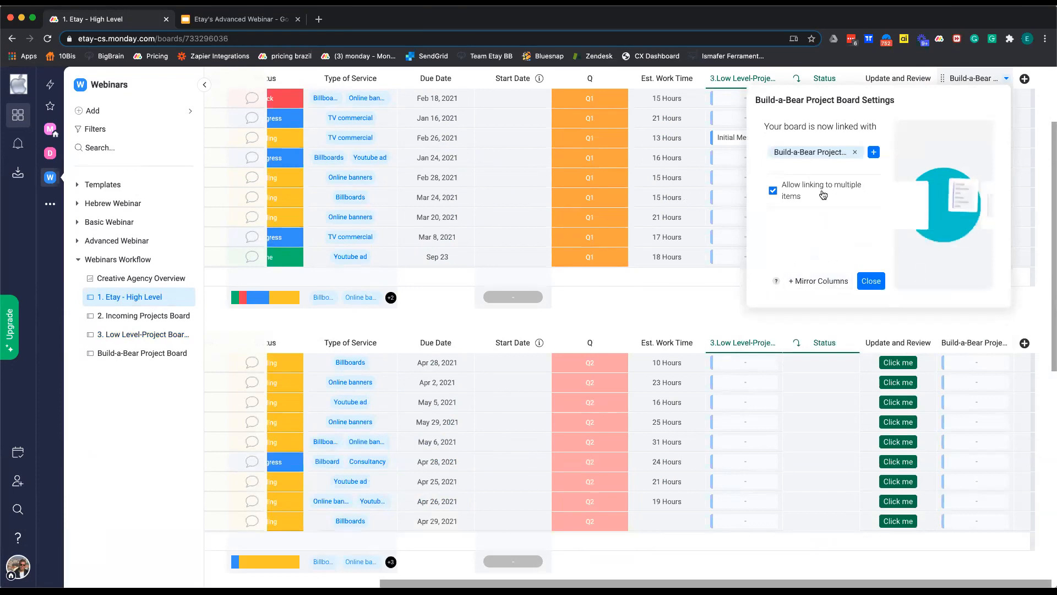
Review which Build-a-Bear Project Board columns can be mirrored onto the High Level board, leaving none selected.
left_click(816, 281)
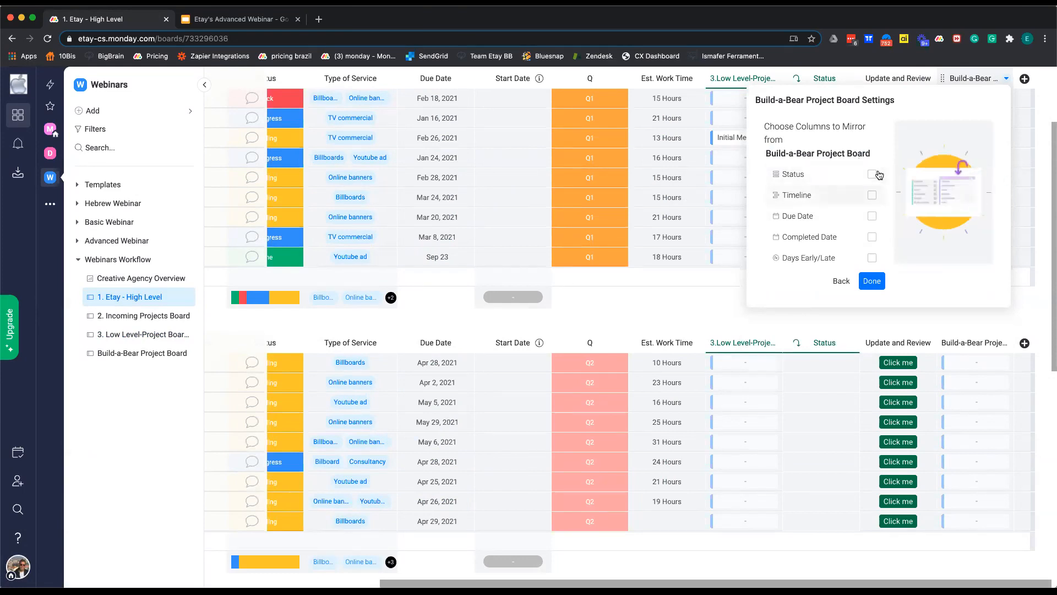
scroll(873, 214, "down", 1)
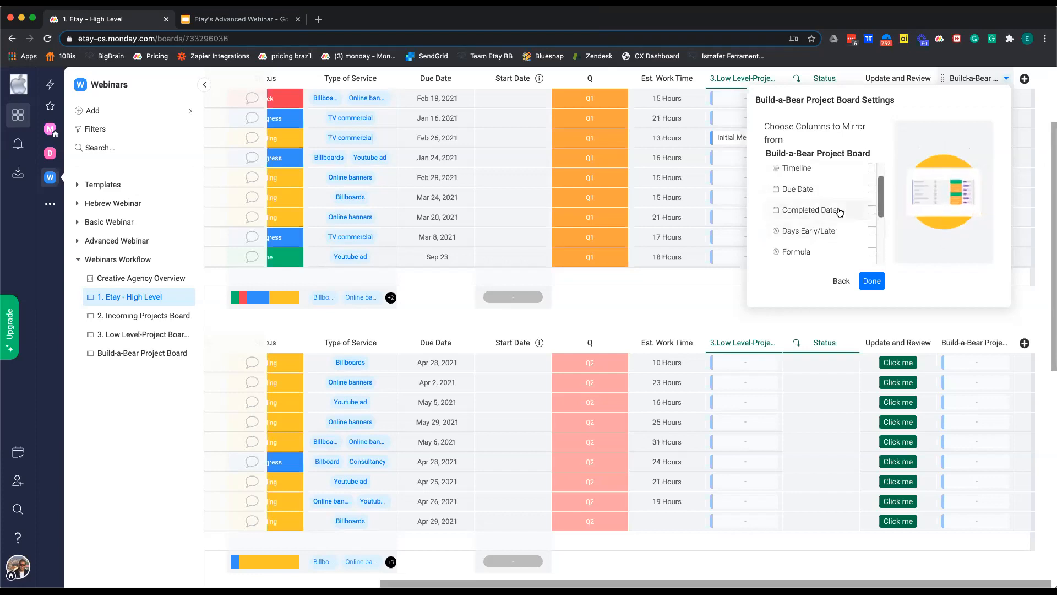
scroll(848, 234, "up", 1)
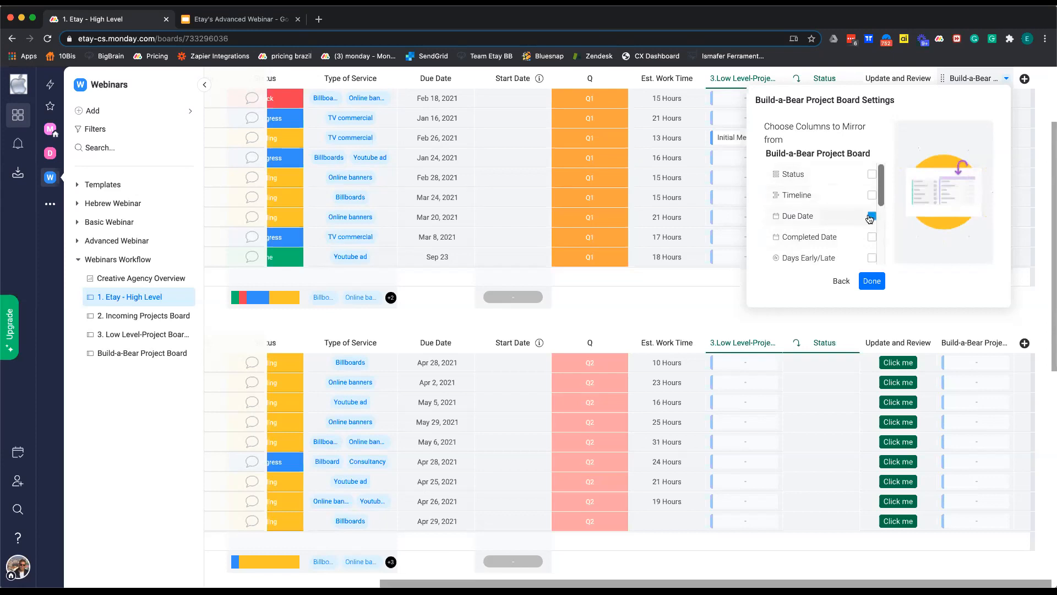
left_click(872, 174)
left_click(872, 174)
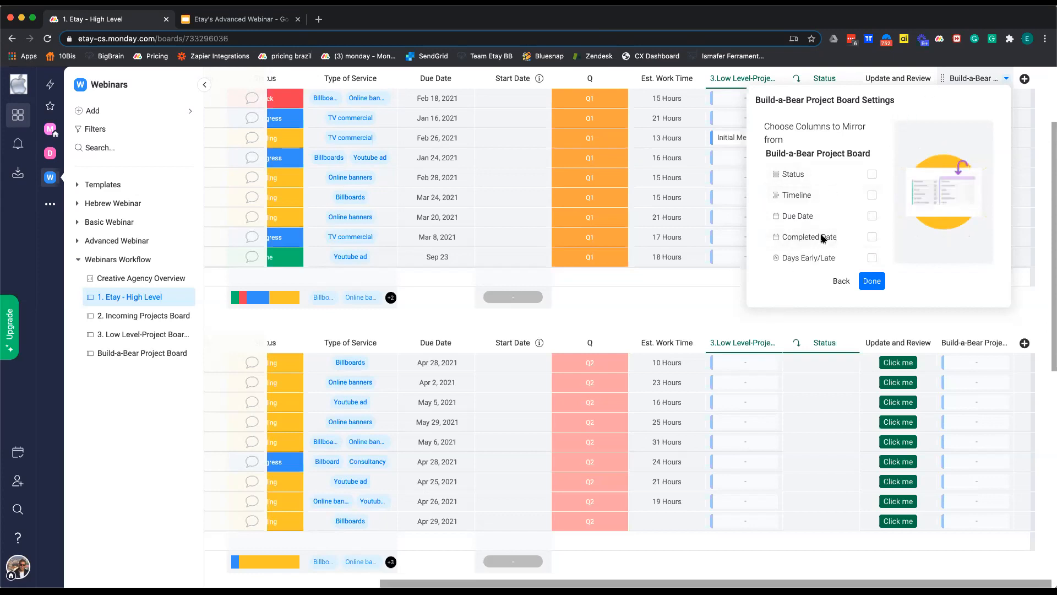
Delete the Build-a-Bear Project Board connection column from the High Level board.
left_click(974, 75)
left_click(1006, 79)
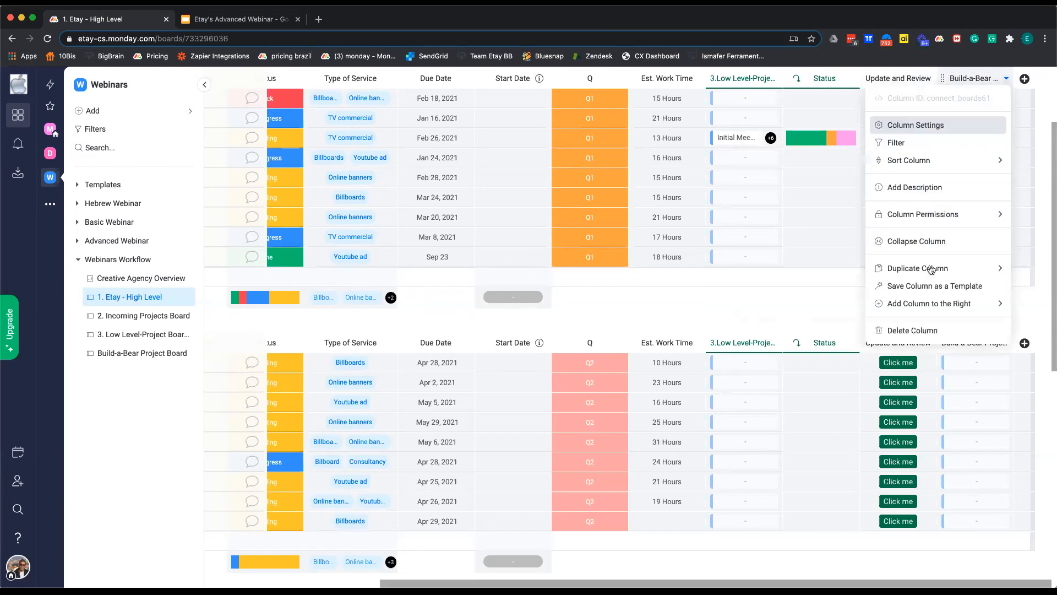
left_click(912, 330)
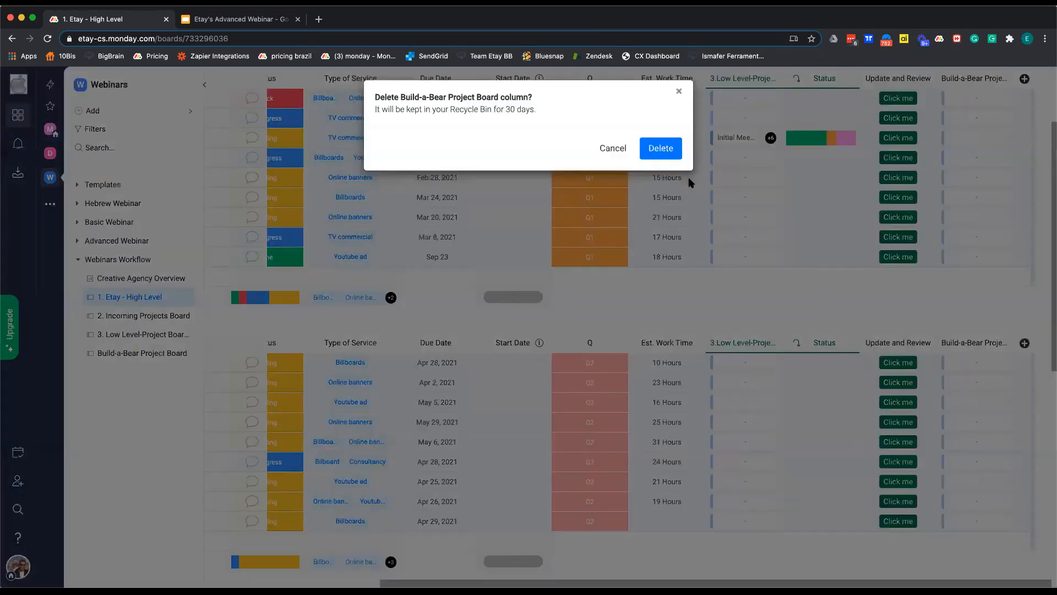
left_click(660, 146)
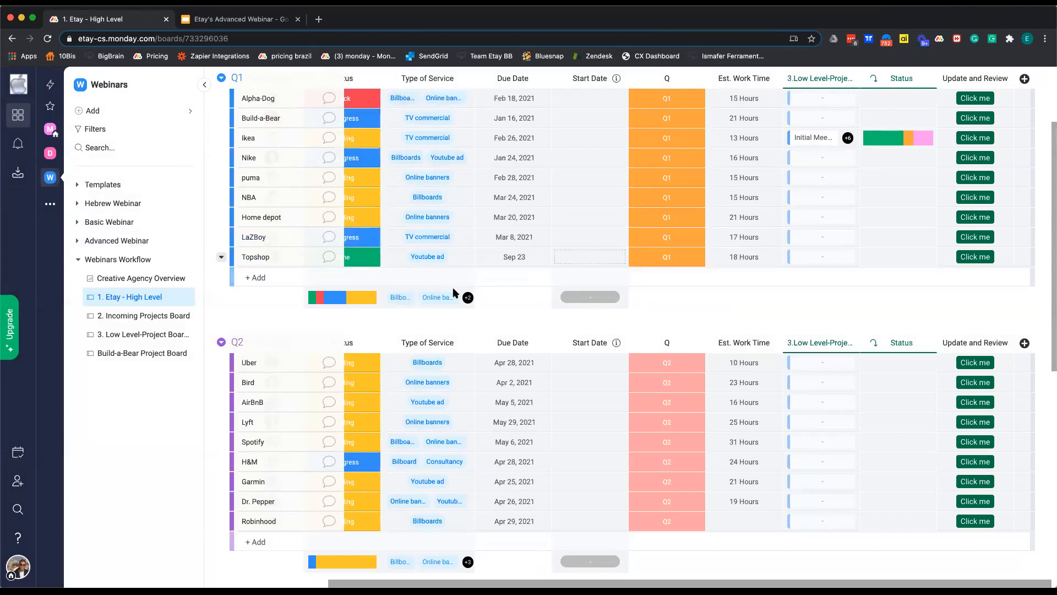
Open the Ikea low-level project board and add a Dependency column to it.
left_click(153, 333)
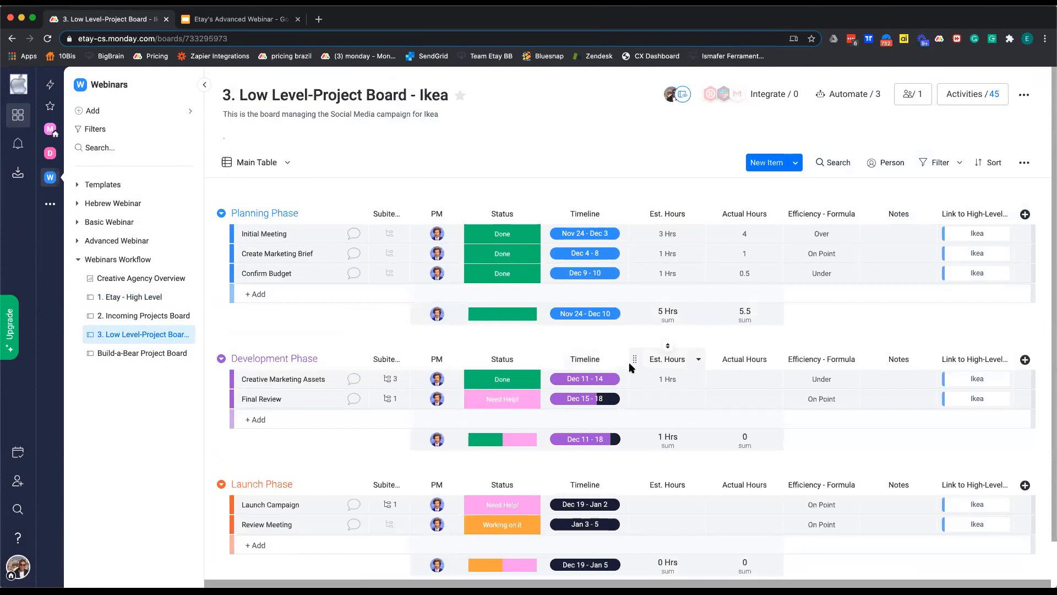
scroll(628, 362, "down", 1)
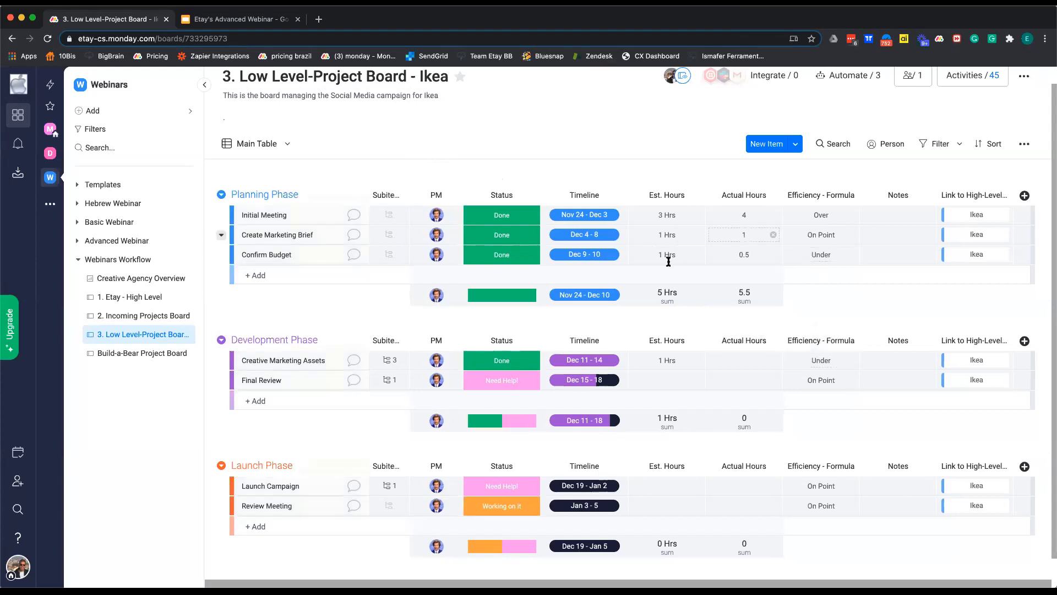
left_click(1023, 196)
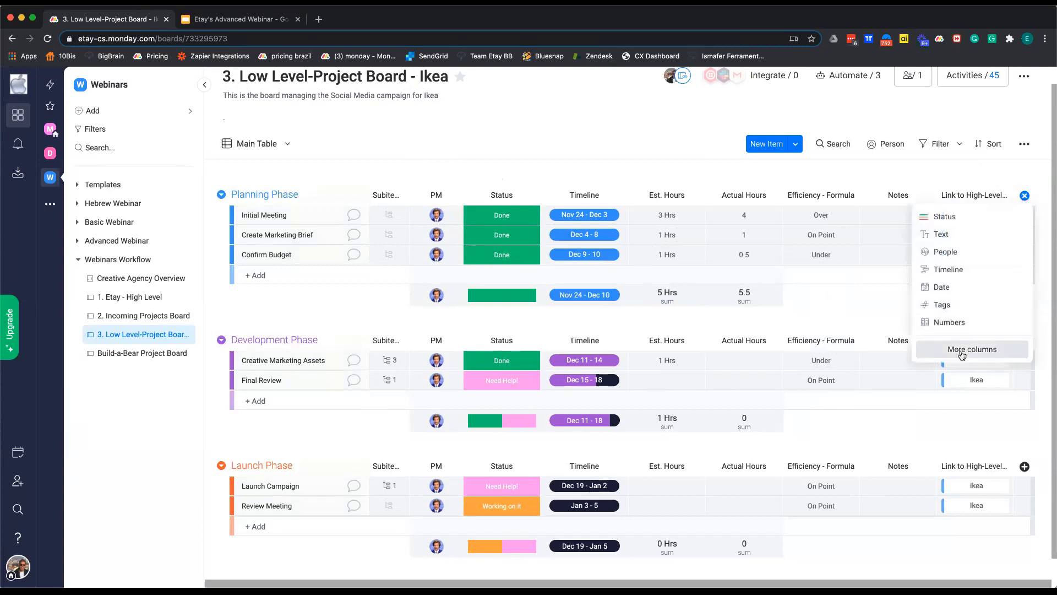
left_click(937, 350)
type("depen")
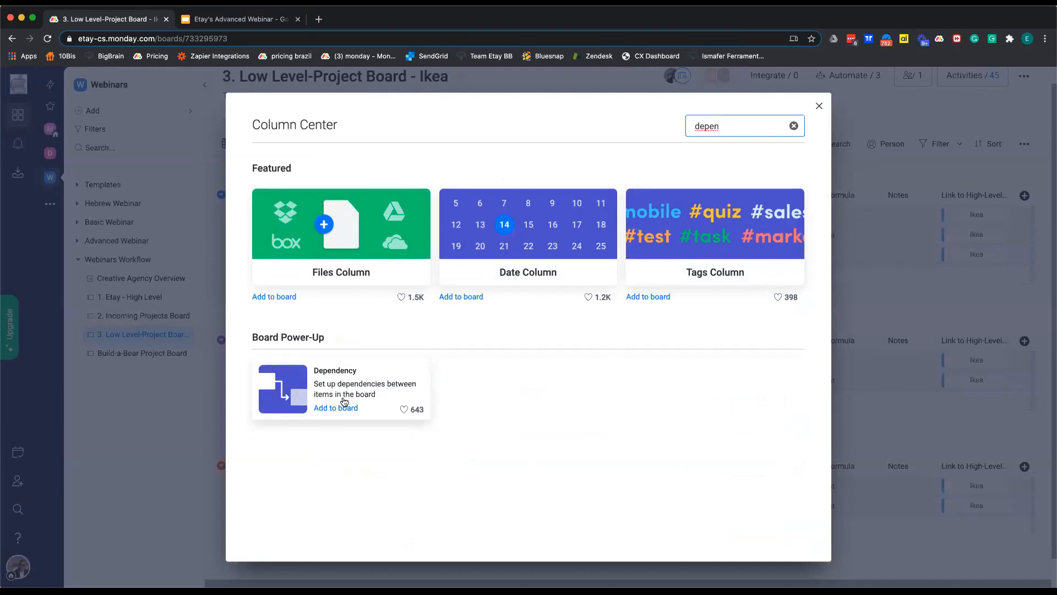
left_click(344, 407)
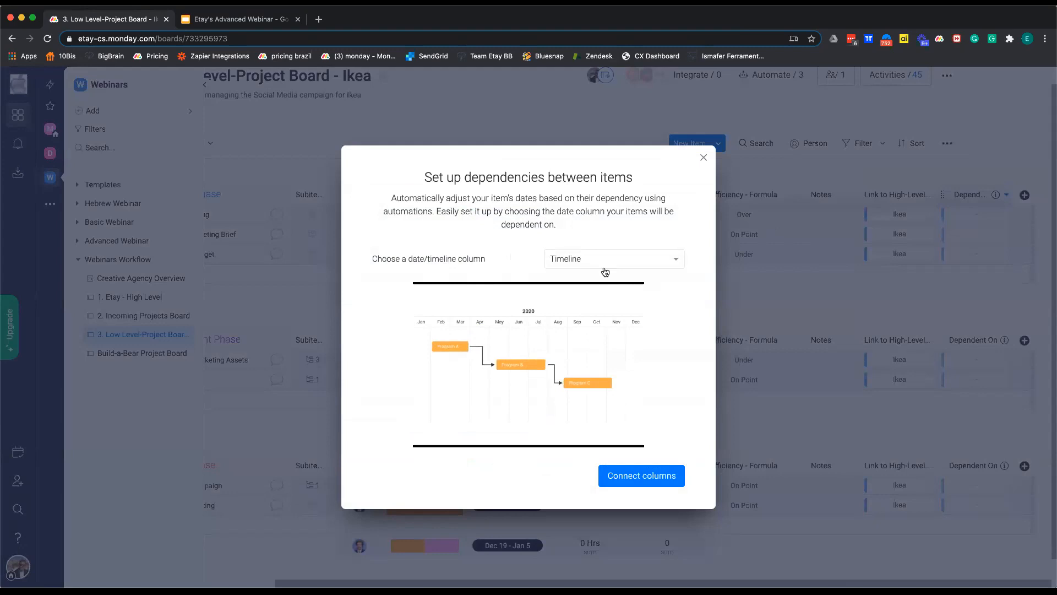
Choose Timeline as the date column for the item dependencies and connect the two columns.
left_click(676, 263)
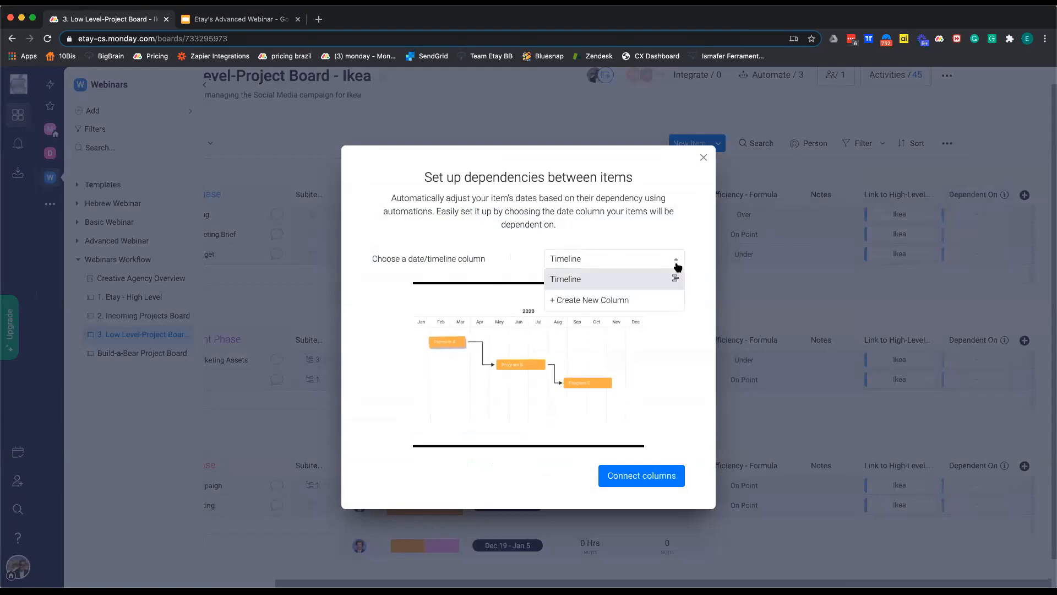
left_click(609, 281)
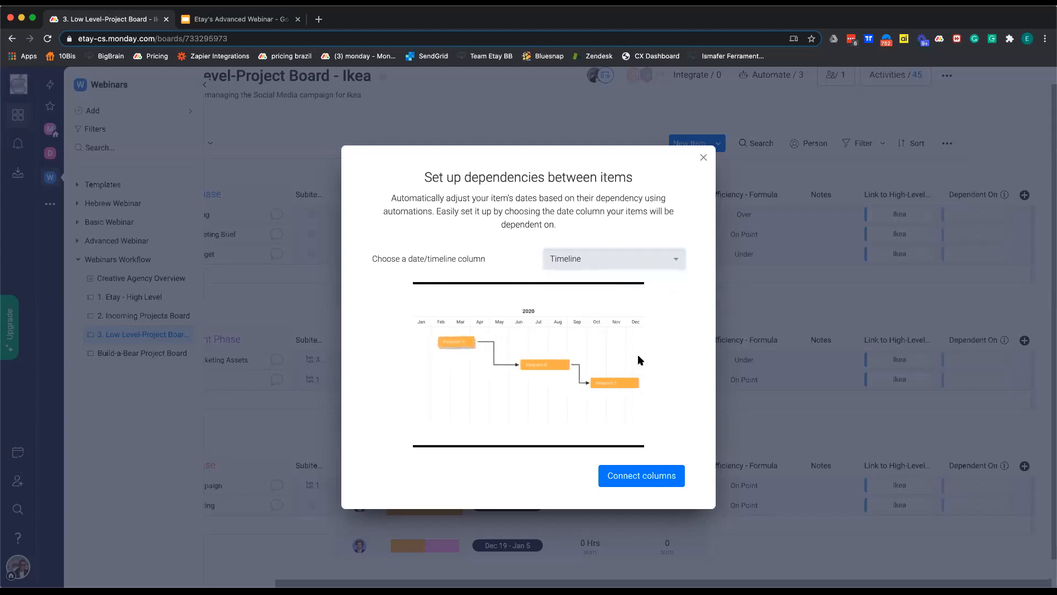
left_click(644, 477)
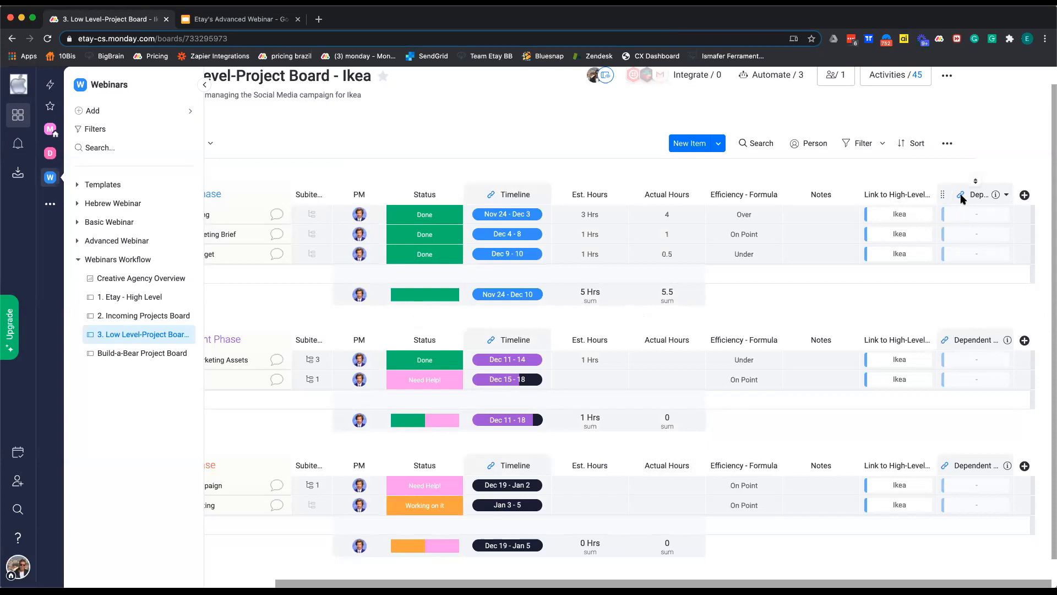
Delete the board automation that ensures an item's Timeline always starts after the date of its Dependent On item.
scroll(975, 250, "up", 1)
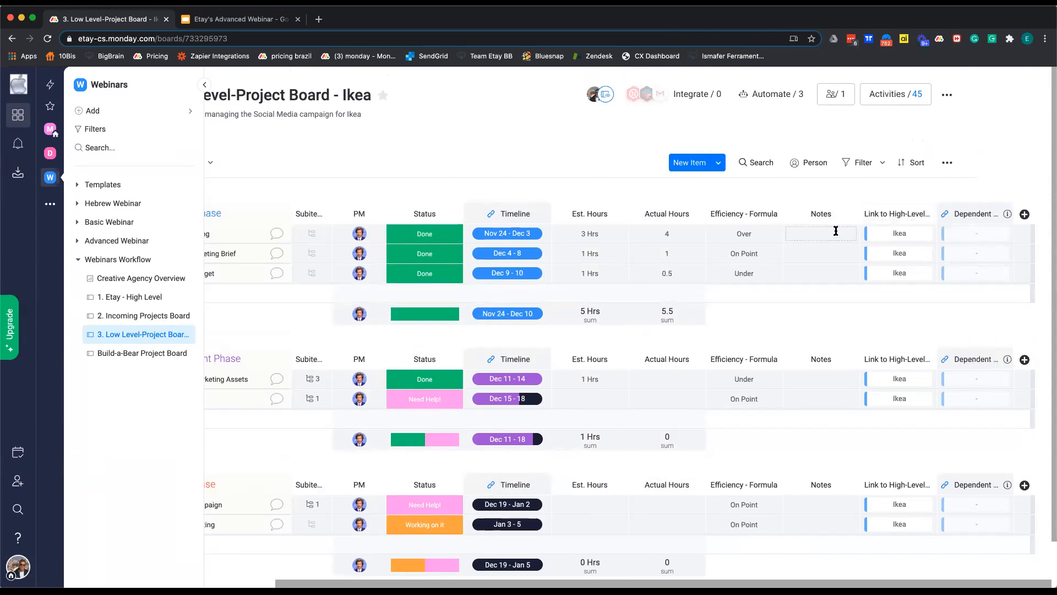
left_click(766, 96)
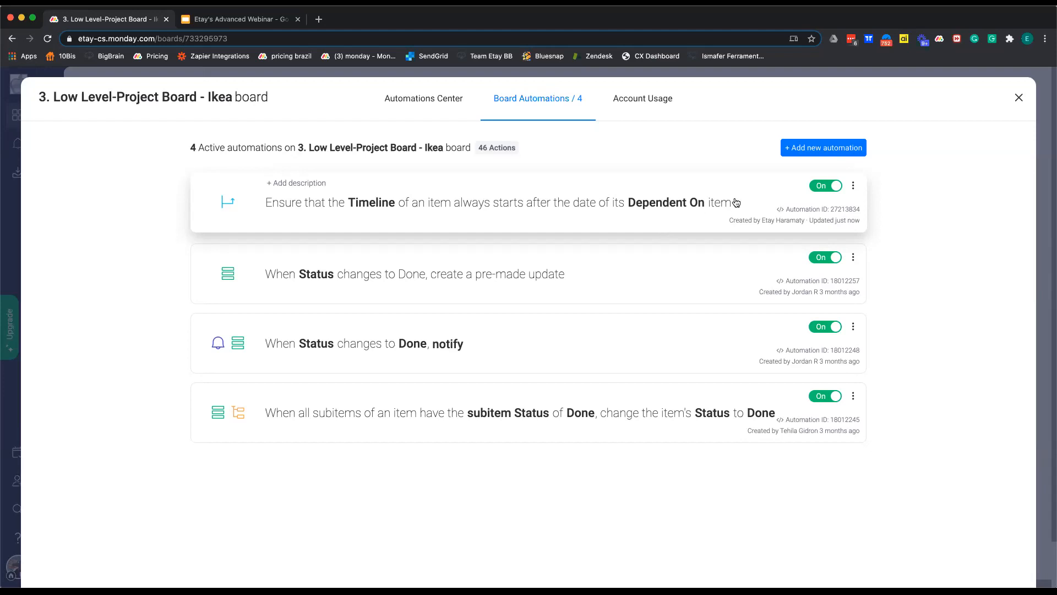
left_click(854, 186)
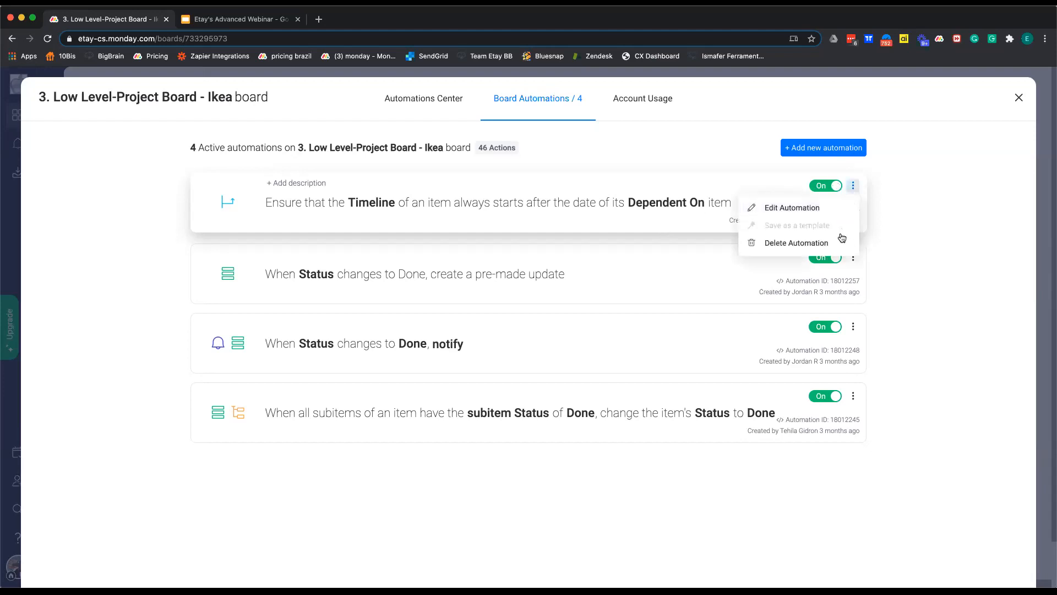
left_click(801, 244)
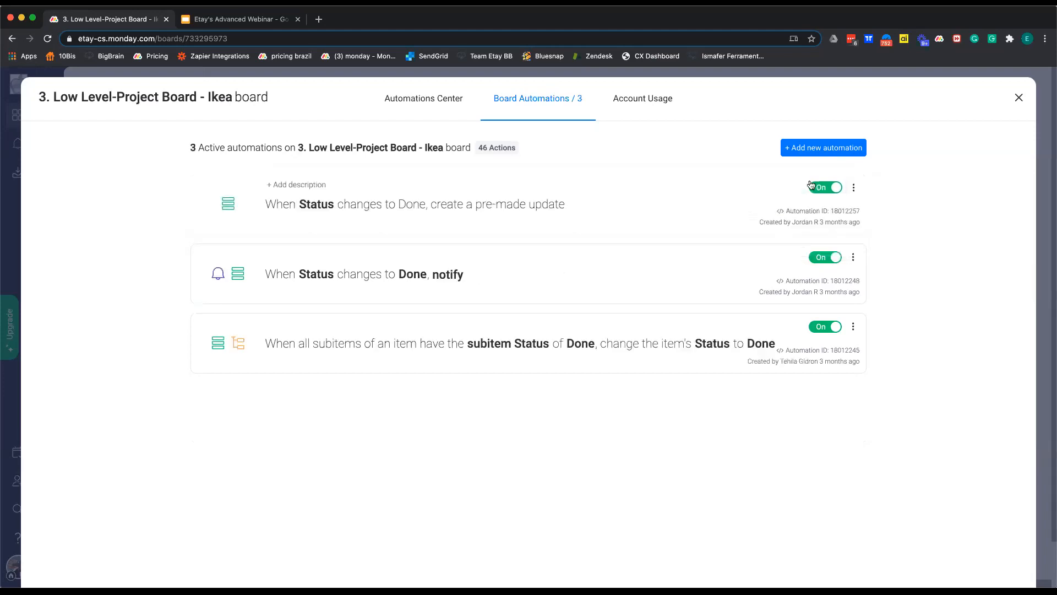
Add a dependency automation that adjusts an item's Timeline to reflect date changes of its Dependent On item, and return to the board.
left_click(828, 155)
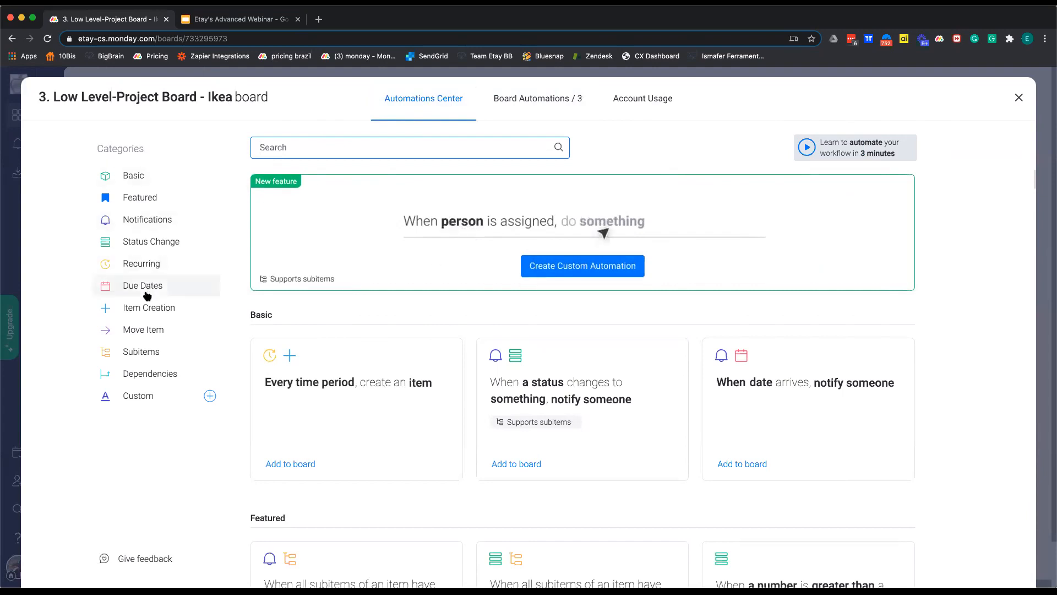
left_click(156, 374)
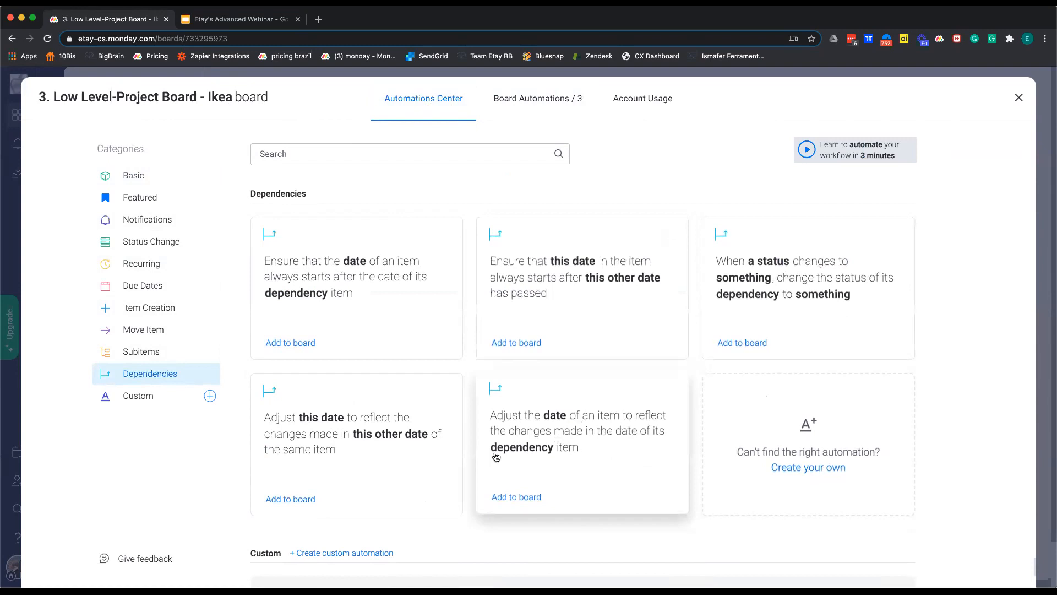
left_click(603, 429)
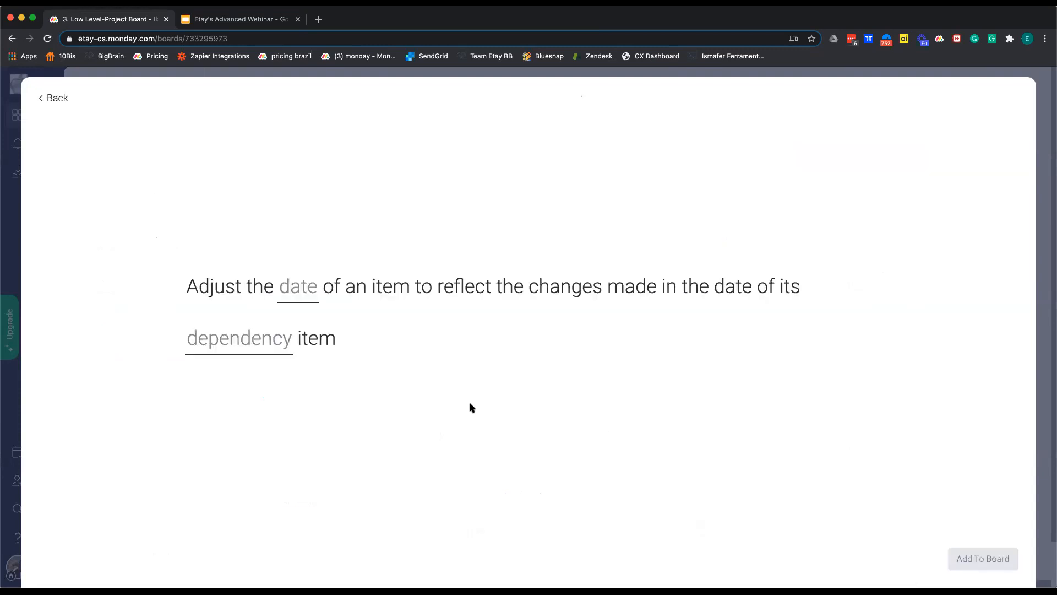
left_click(298, 300)
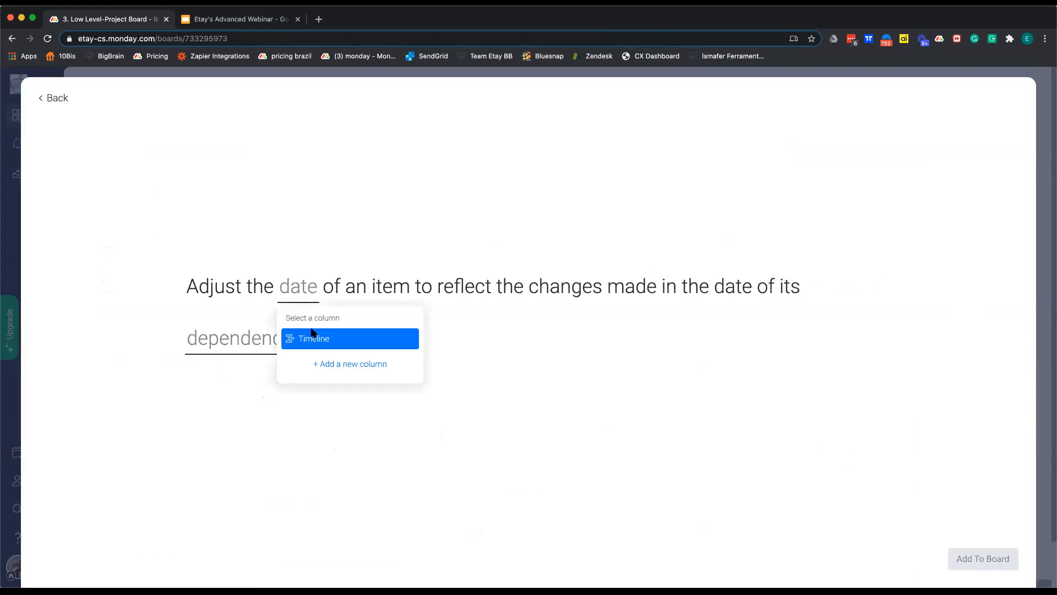
left_click(287, 338)
left_click(257, 347)
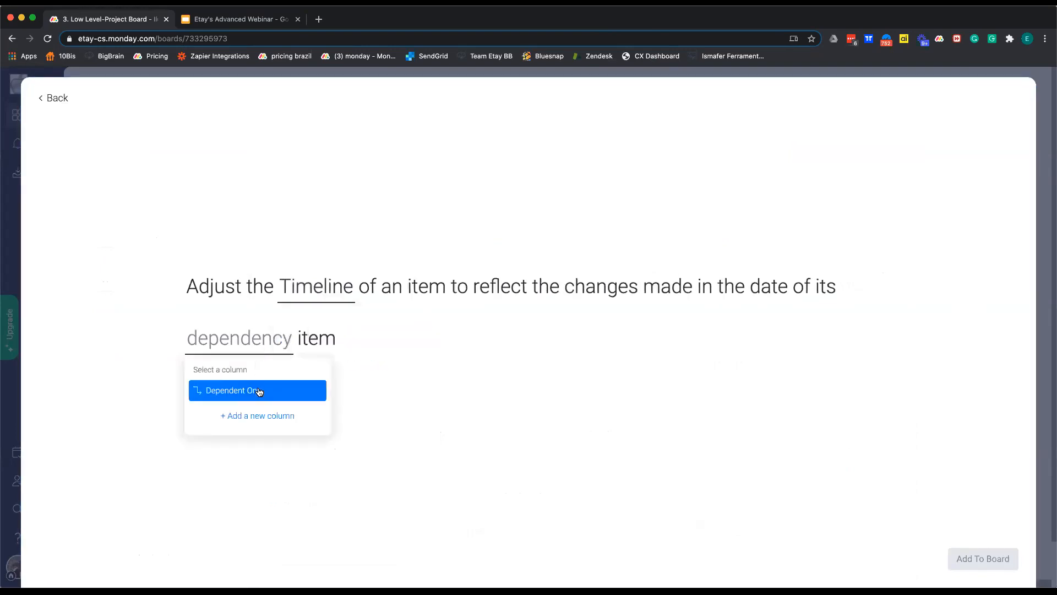
left_click(257, 389)
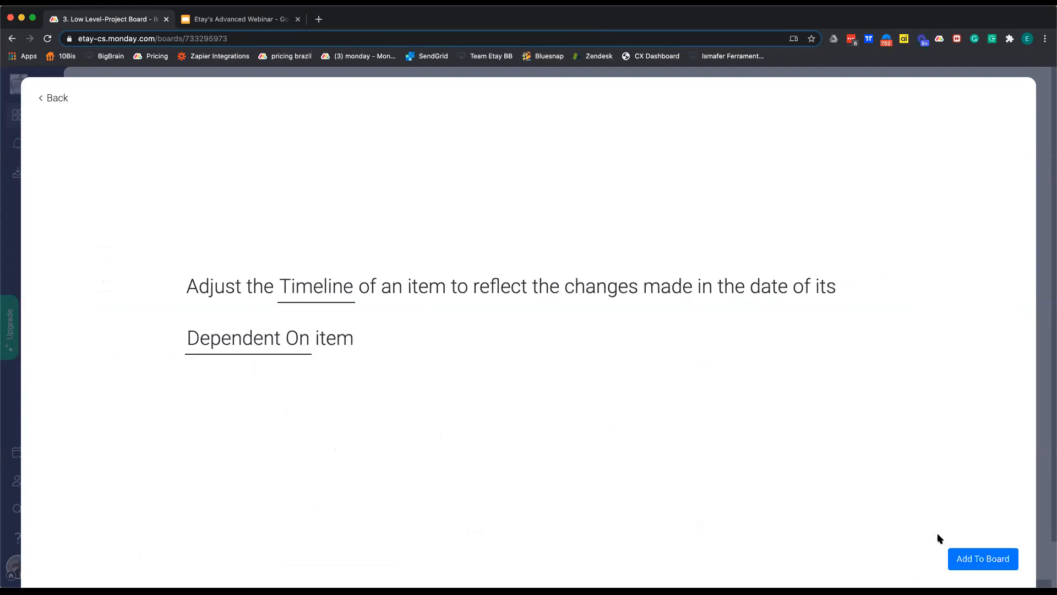
left_click(961, 557)
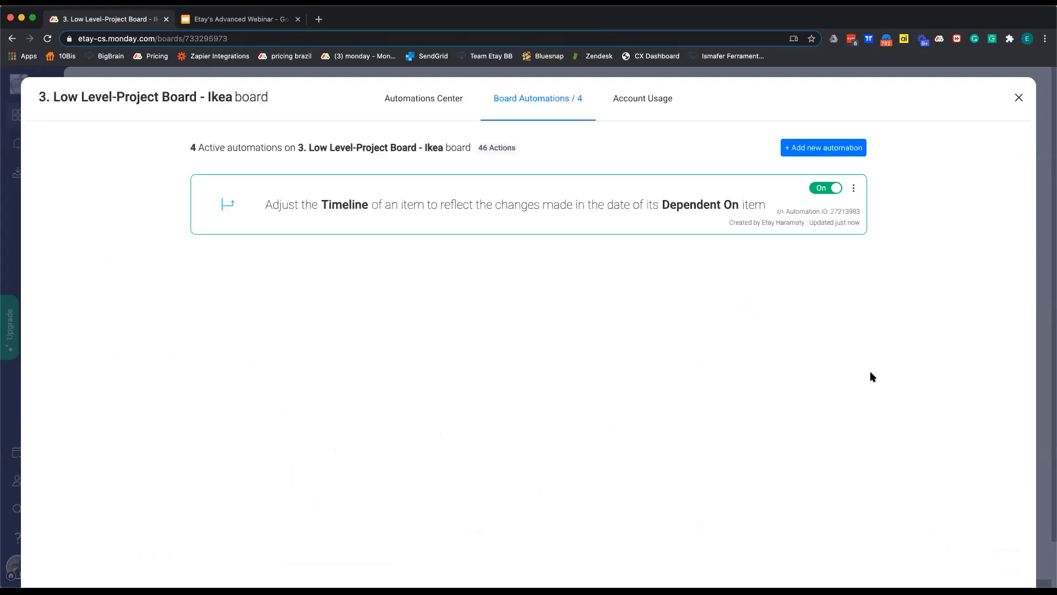
left_click(1018, 97)
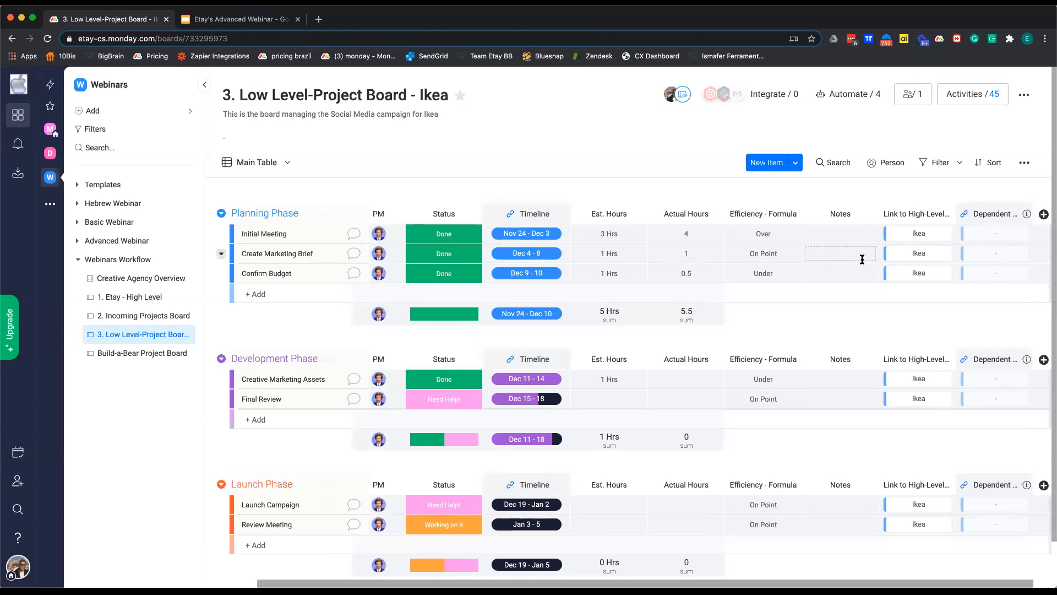
Make the Create Marketing Brief item dependent on Initial Meeting.
scroll(862, 260, "right", 2)
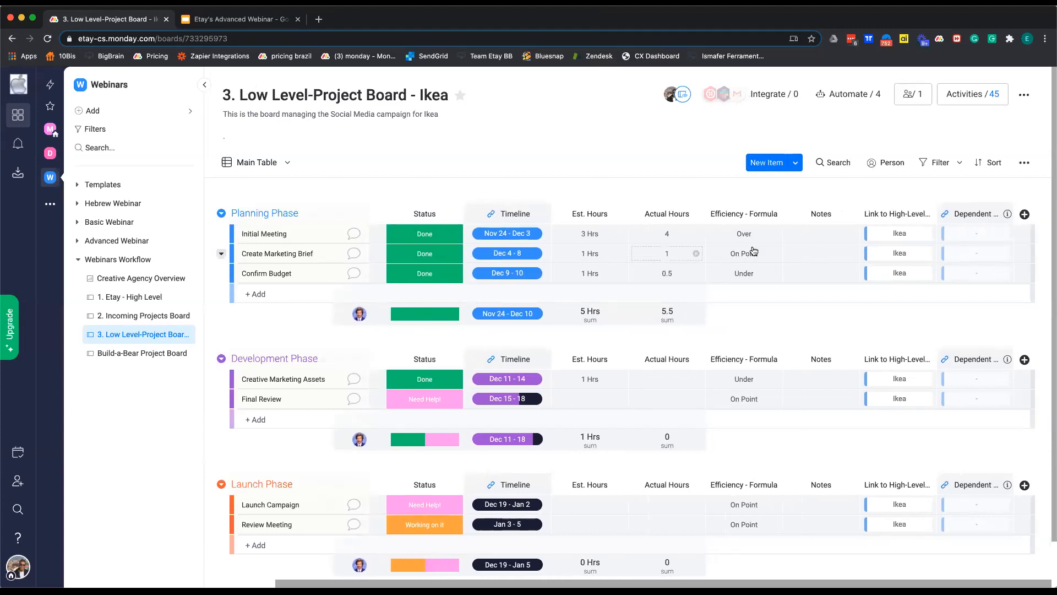
left_click(982, 253)
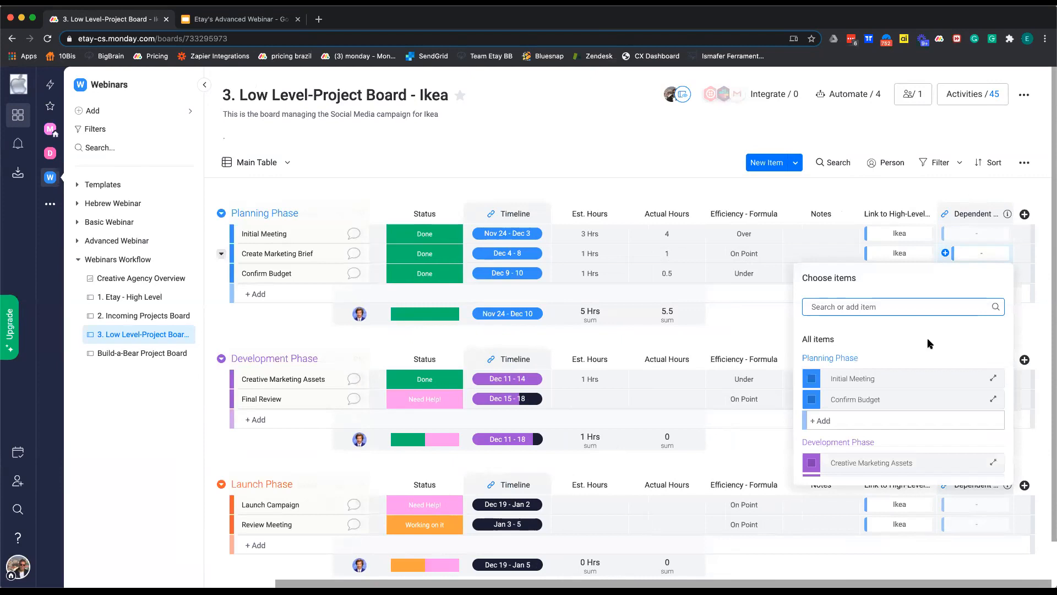
left_click(857, 380)
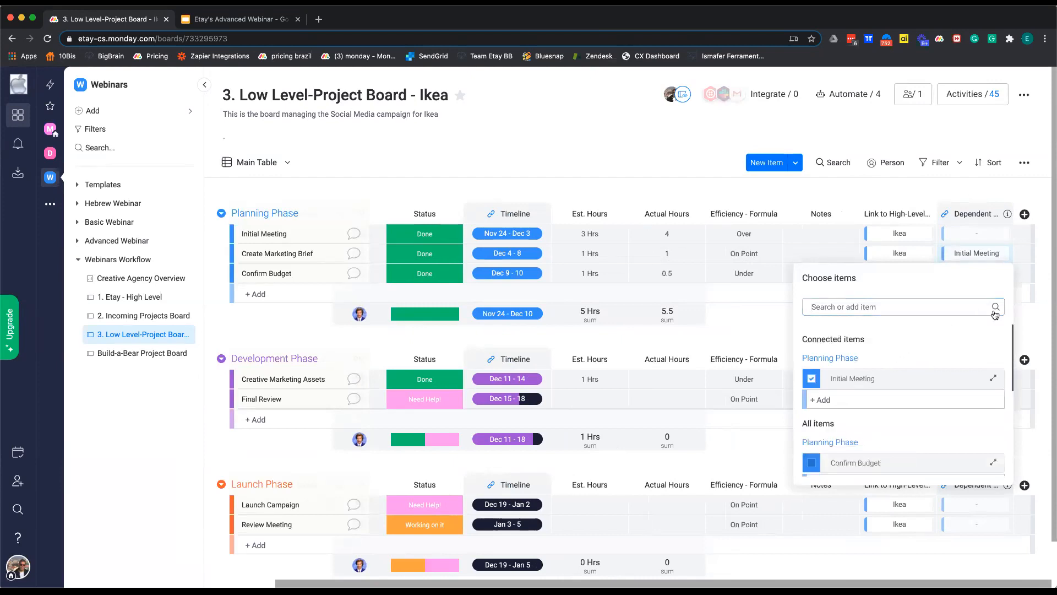
Make Confirm Budget dependent on Create Marketing Brief, and Creative Marketing Assets dependent on Confirm Budget.
left_click(1037, 317)
left_click(980, 273)
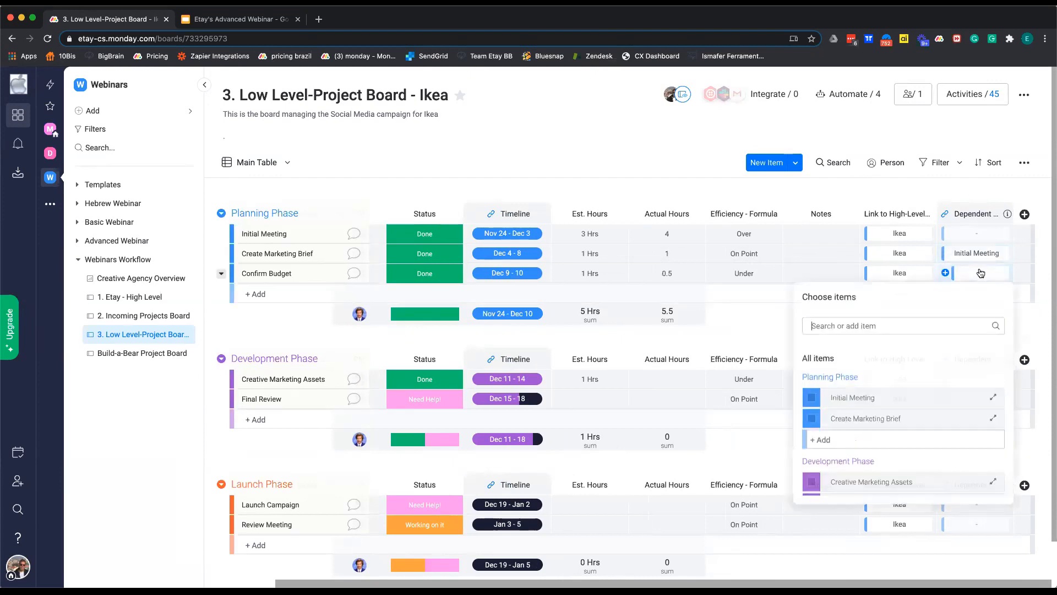
left_click(876, 418)
left_click(1036, 330)
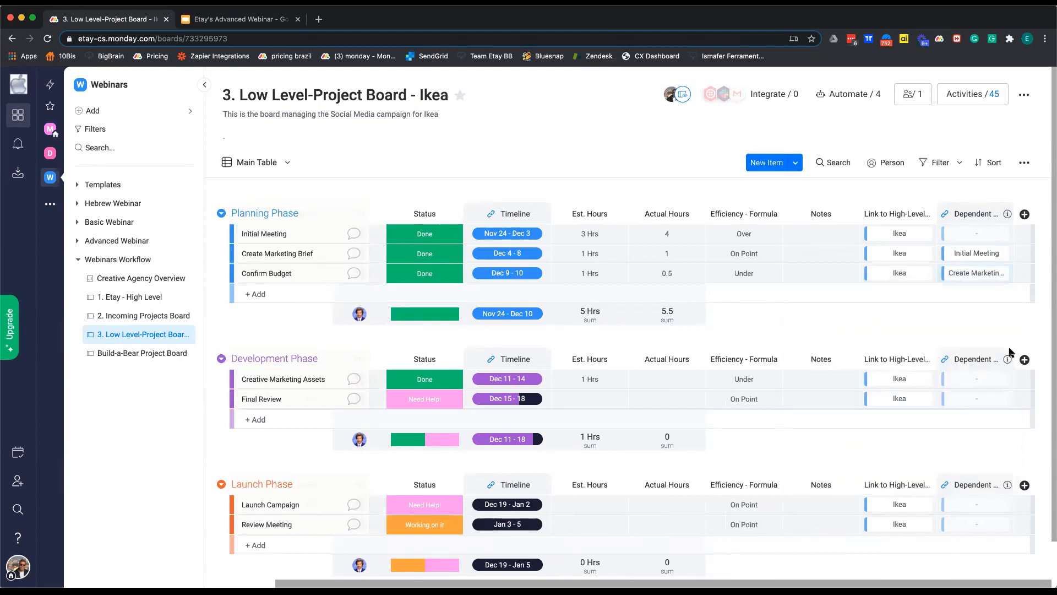
left_click(986, 379)
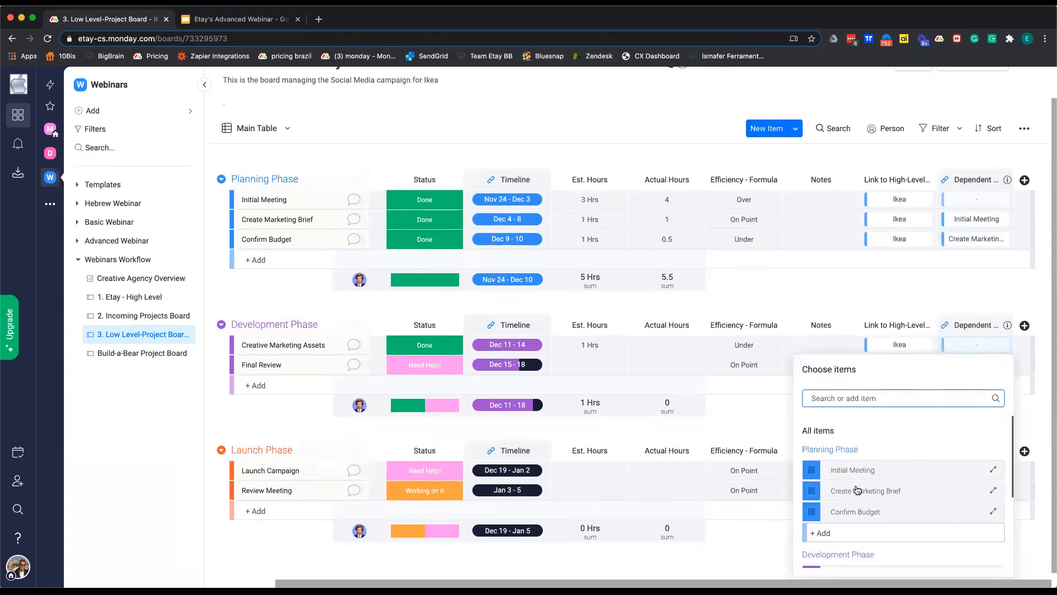
left_click(858, 512)
left_click(913, 286)
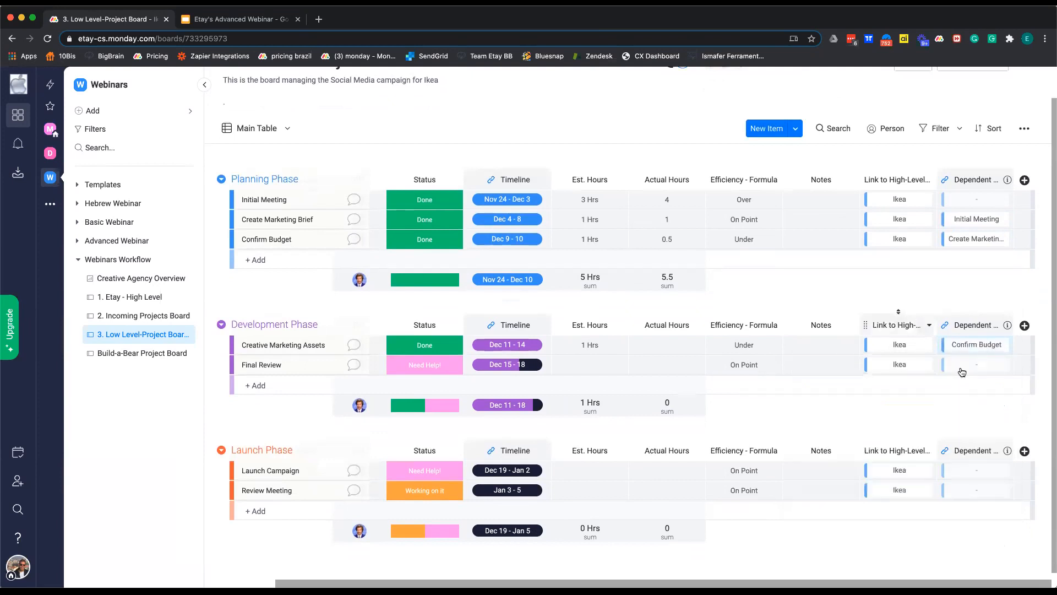
Make Final Review dependent on Creative Marketing Assets, and Launch Campaign dependent on Final Review.
left_click(973, 369)
scroll(871, 523, "down", 2)
left_click(872, 529)
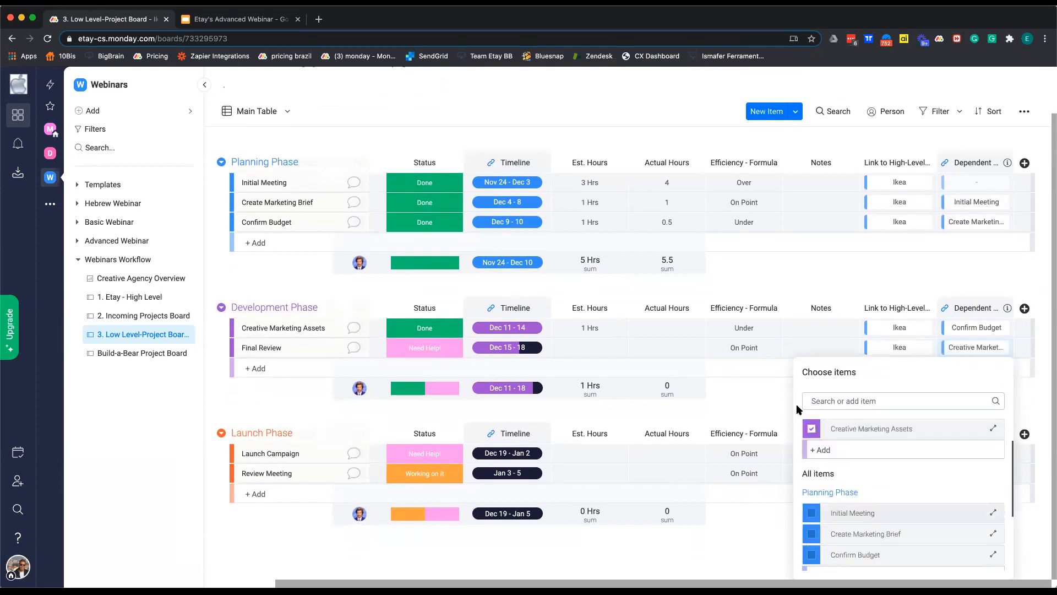
left_click(781, 385)
left_click(976, 463)
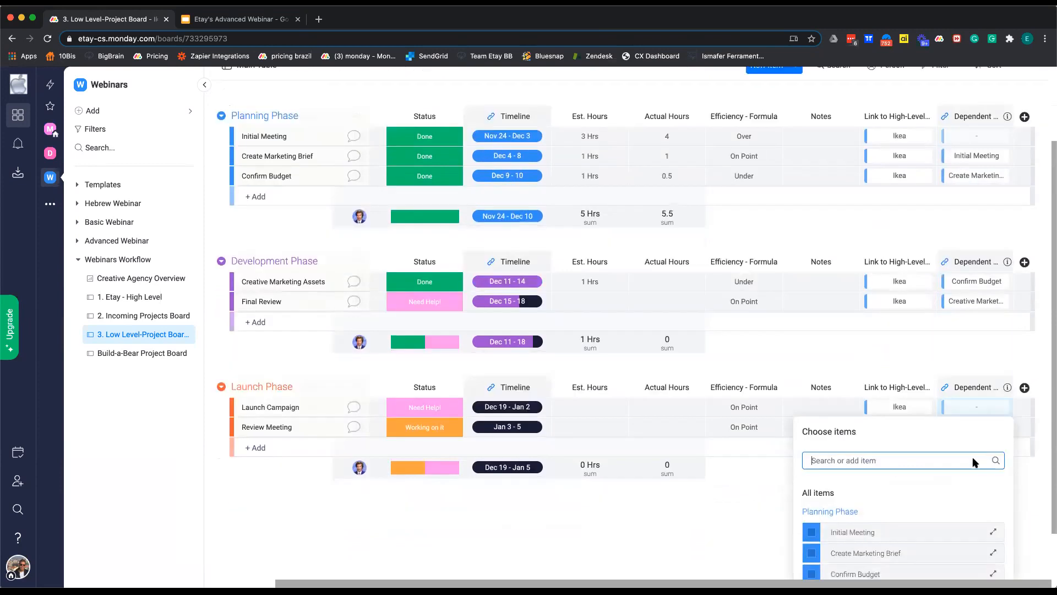
scroll(887, 496, "down", 1)
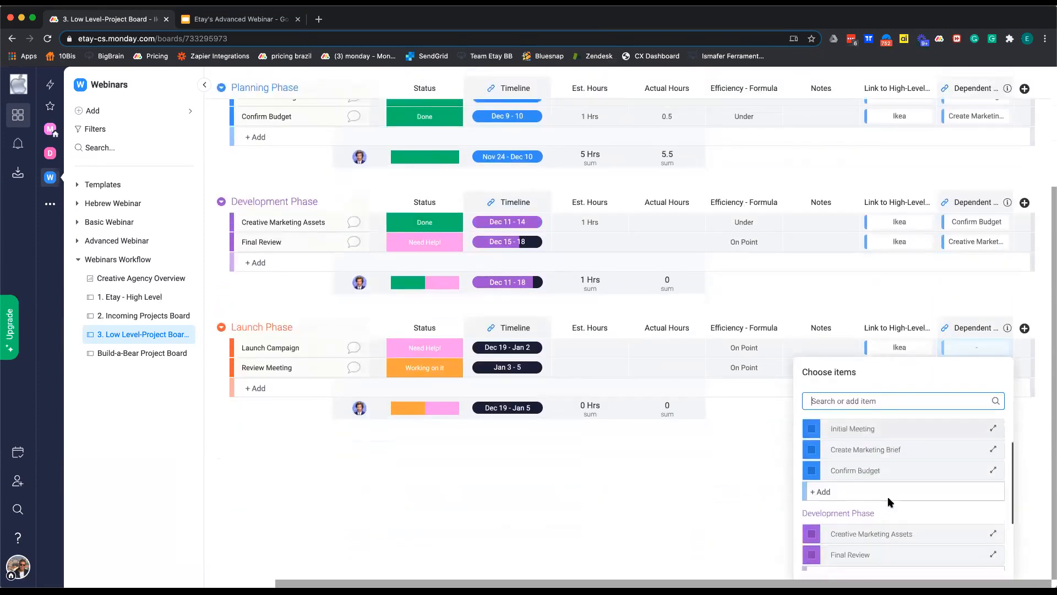
left_click(862, 550)
left_click(750, 481)
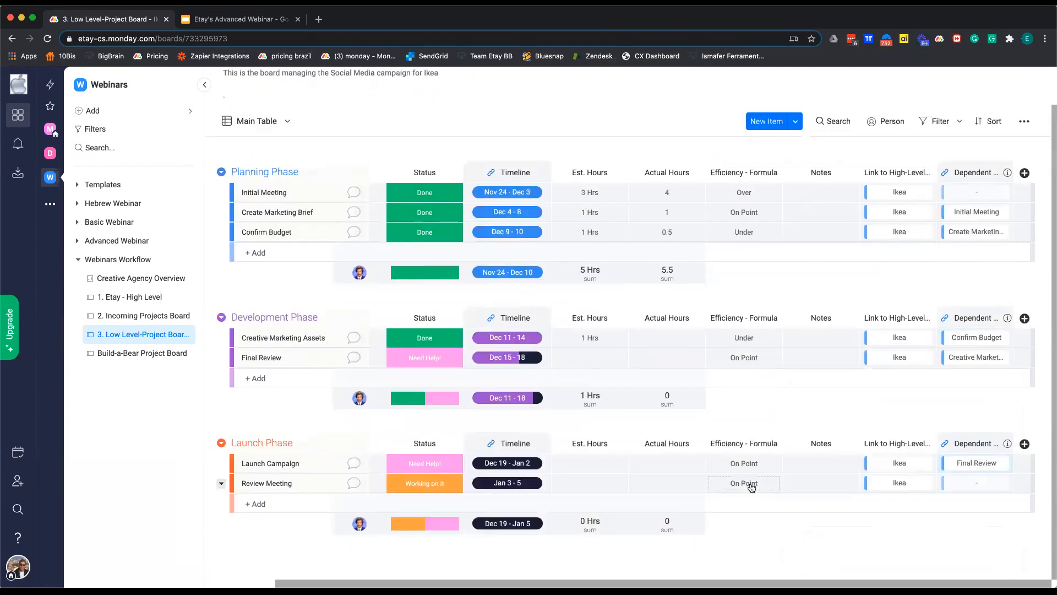
Make the Review Meeting item in the Launch Phase dependent on Launch Campaign.
left_click(976, 481)
scroll(913, 507, "down", 2)
scroll(880, 494, "up", 2)
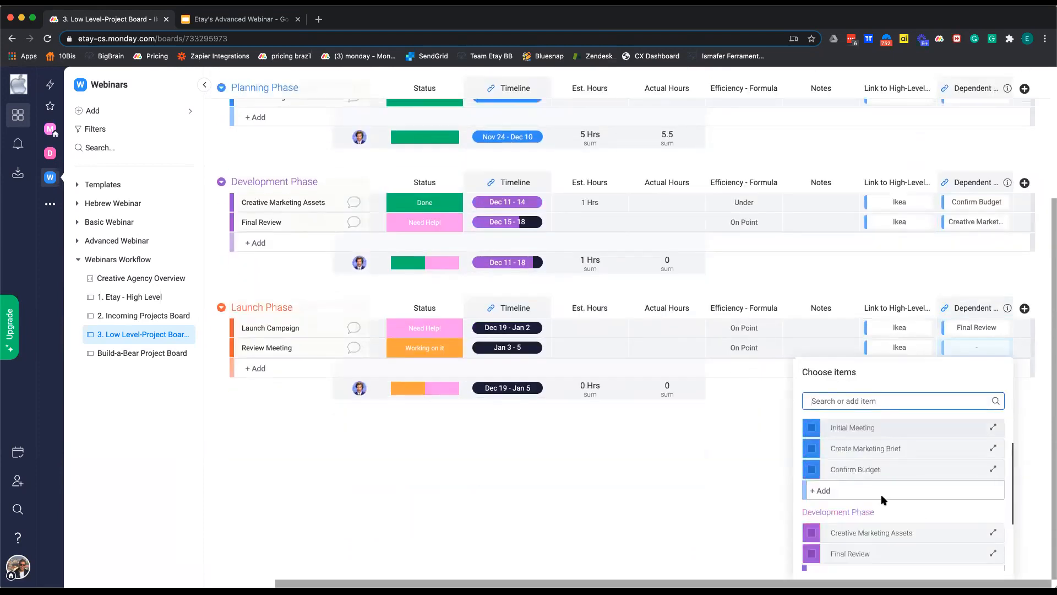
scroll(881, 499, "down", 1)
scroll(856, 501, "down", 2)
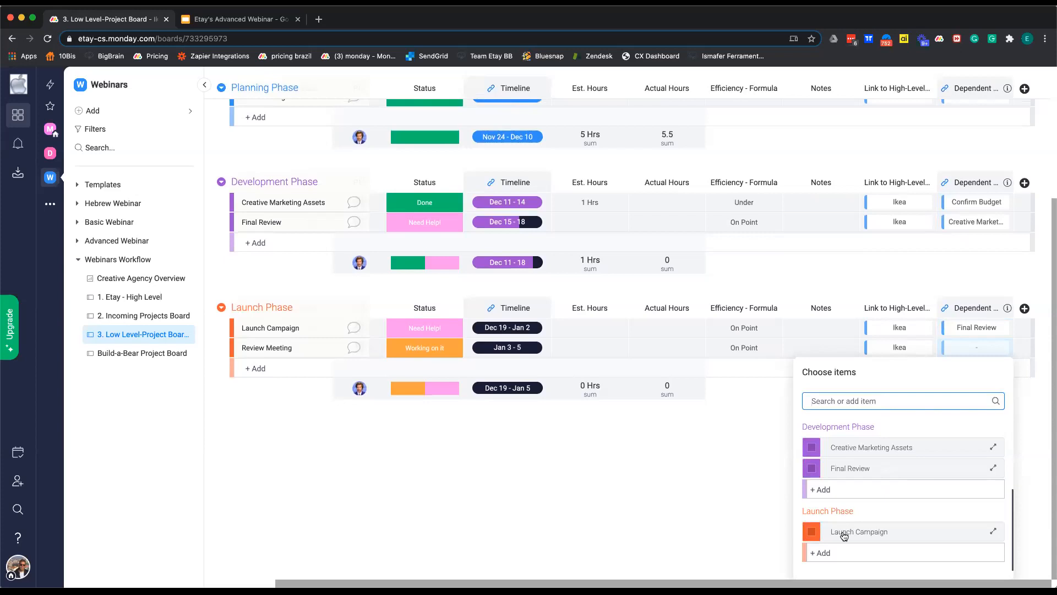
left_click(843, 532)
left_click(755, 472)
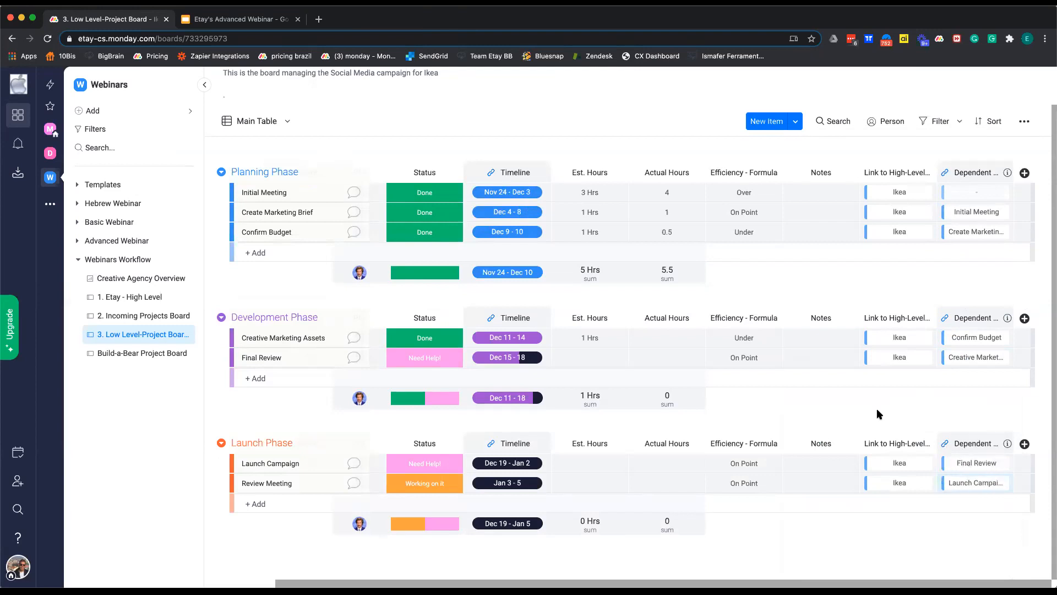
Set the end date of Initial Meeting's Timeline to December 5, 2020.
scroll(721, 311, "left", 3)
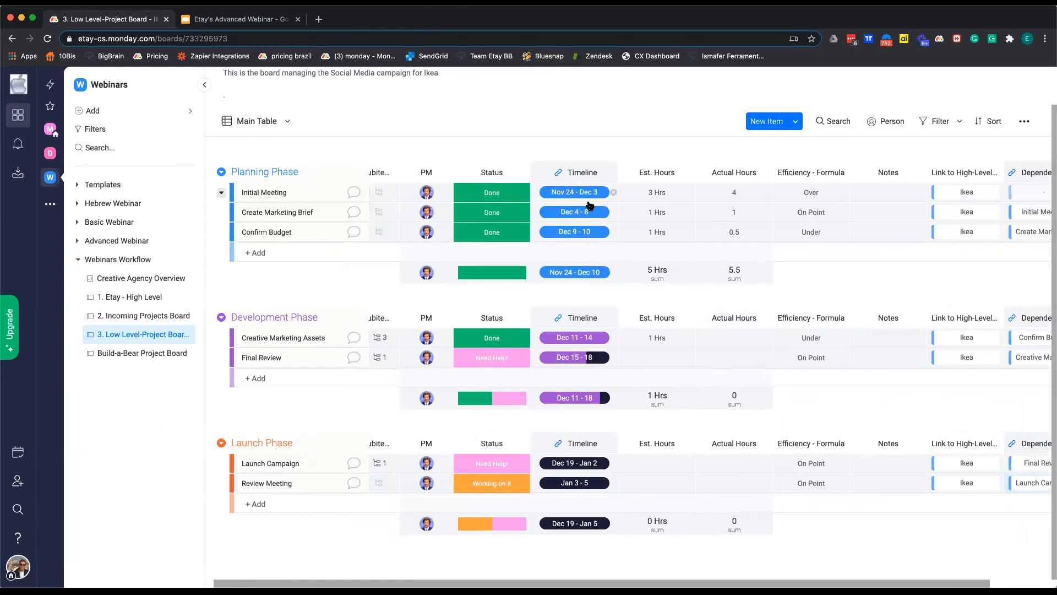
scroll(589, 204, "up", 2)
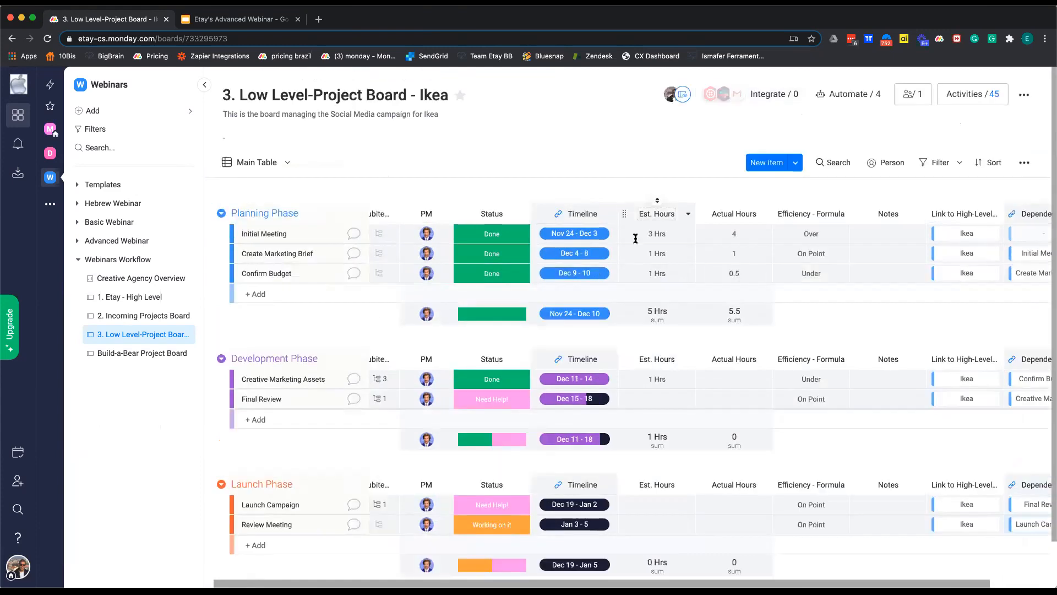
left_click(591, 237)
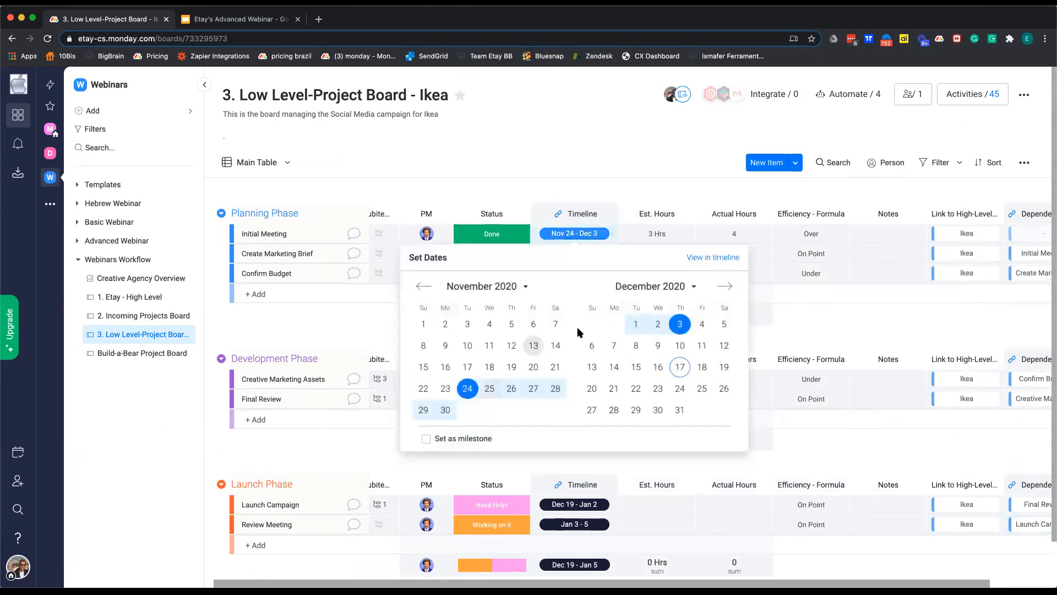
left_click(728, 325)
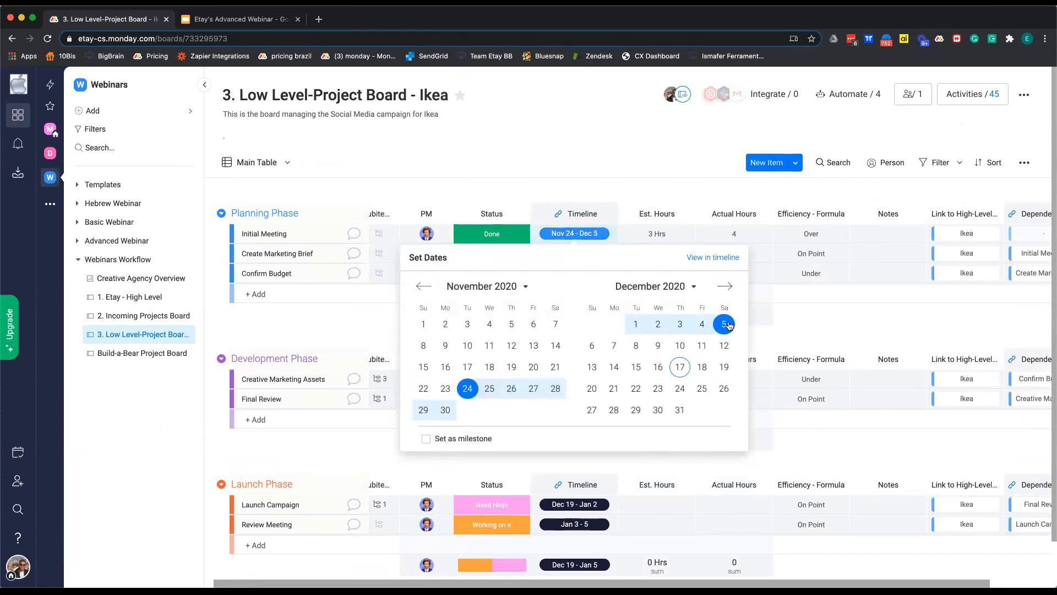
left_click(595, 182)
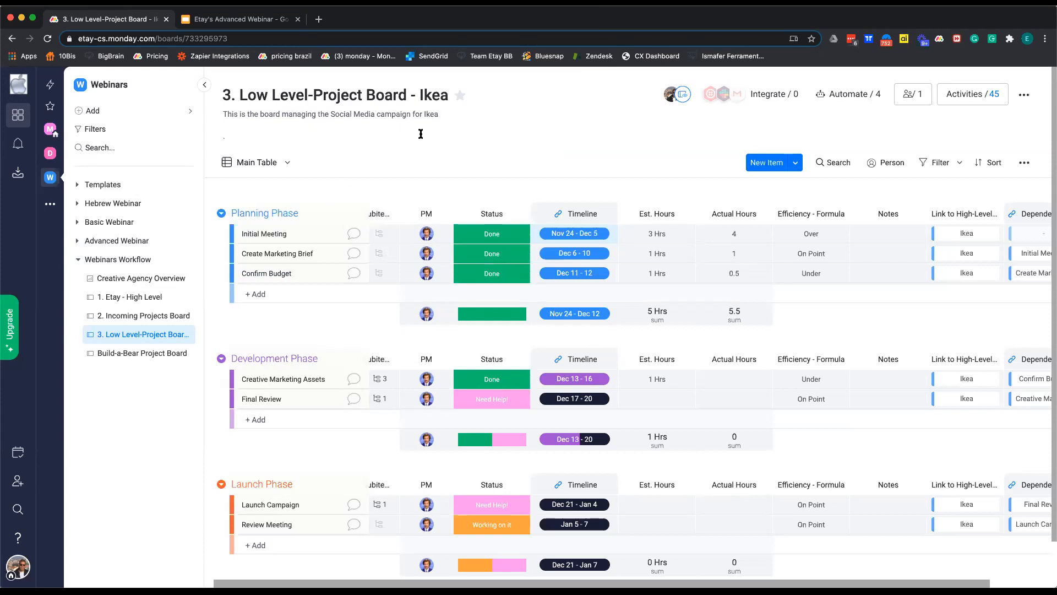
Switch the Ikea low-level board from the Main Table to its Timeline view.
scroll(495, 274, "left", 1)
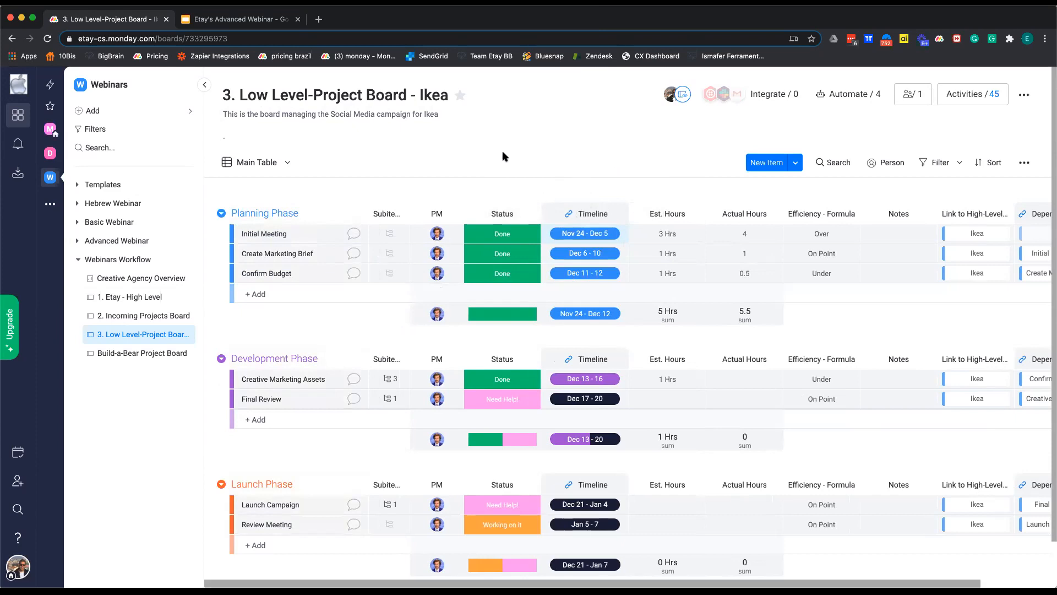
scroll(699, 270, "right", 2)
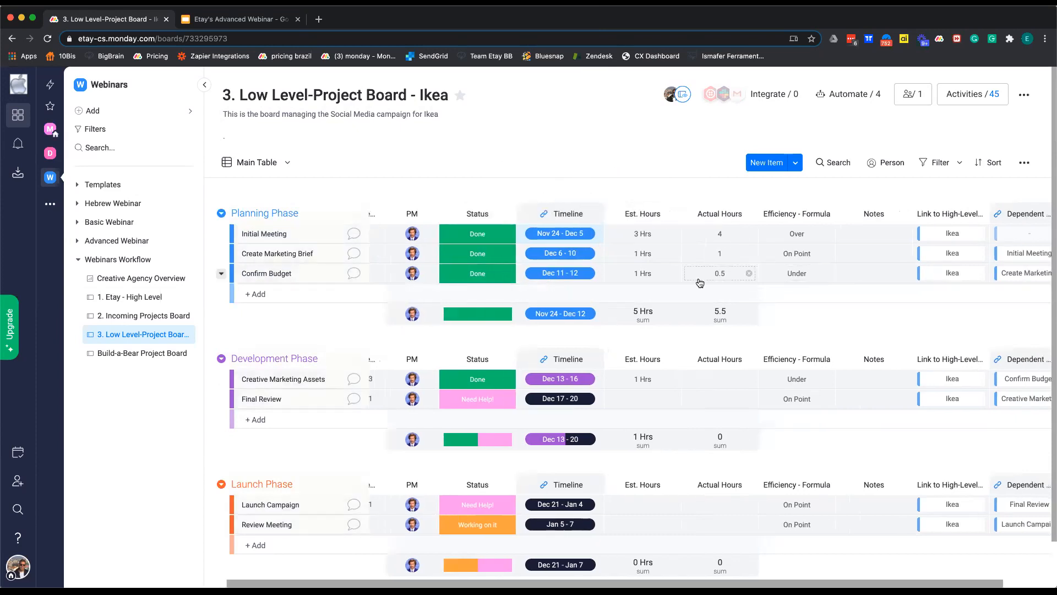
scroll(699, 282, "right", 3)
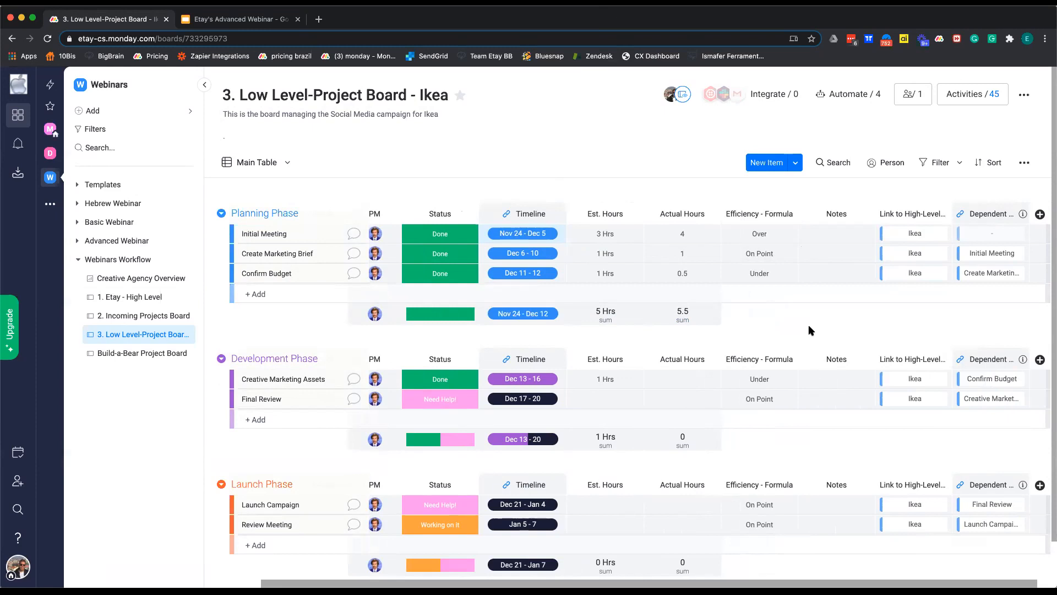
left_click(276, 163)
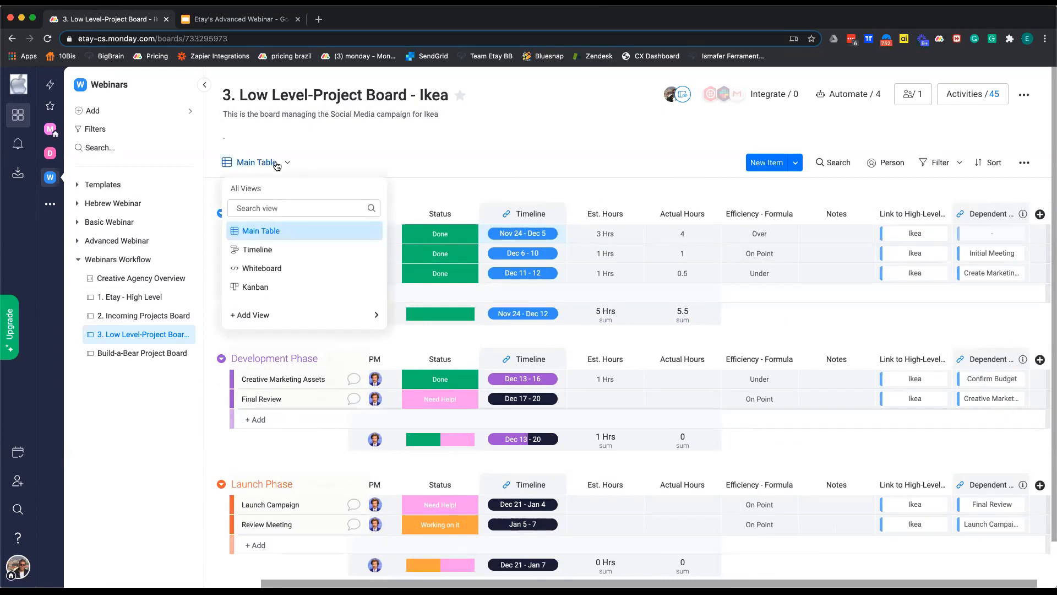
left_click(278, 247)
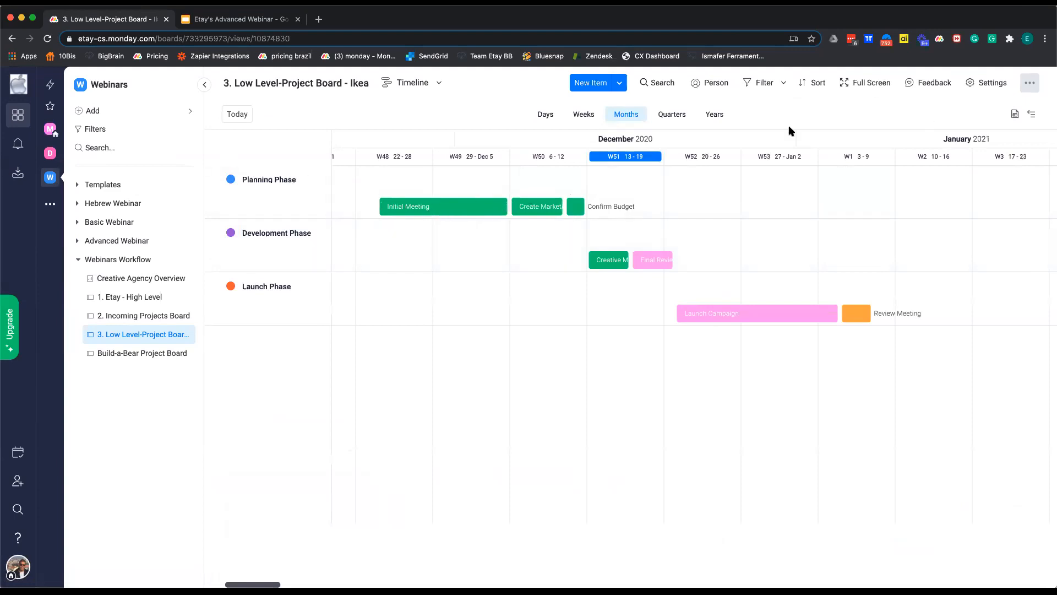
Turn on Gantt Mode in the Timeline view's settings and collapse the workspace's board list.
left_click(976, 91)
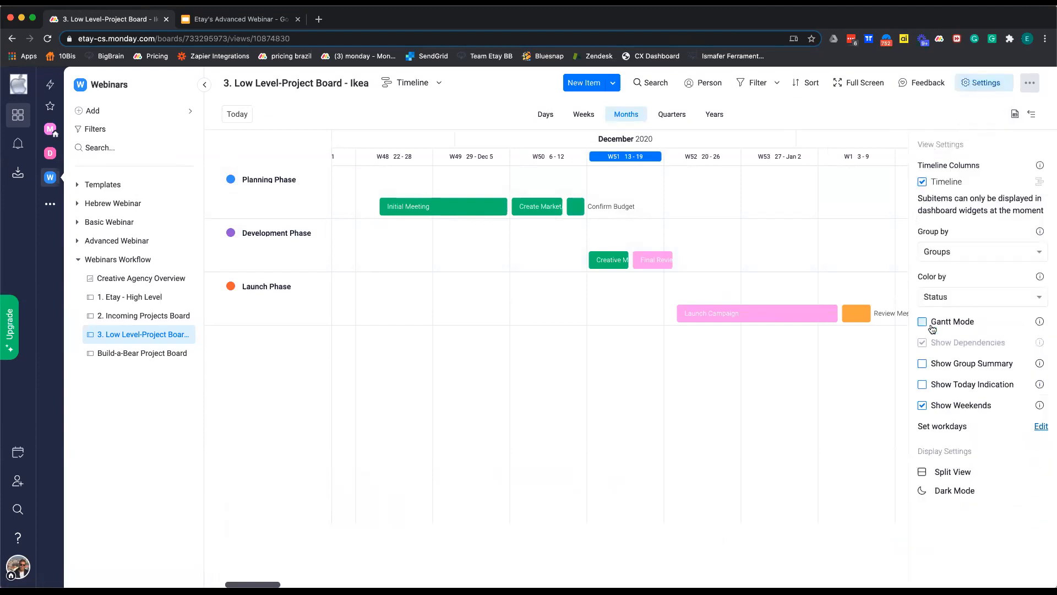
left_click(923, 322)
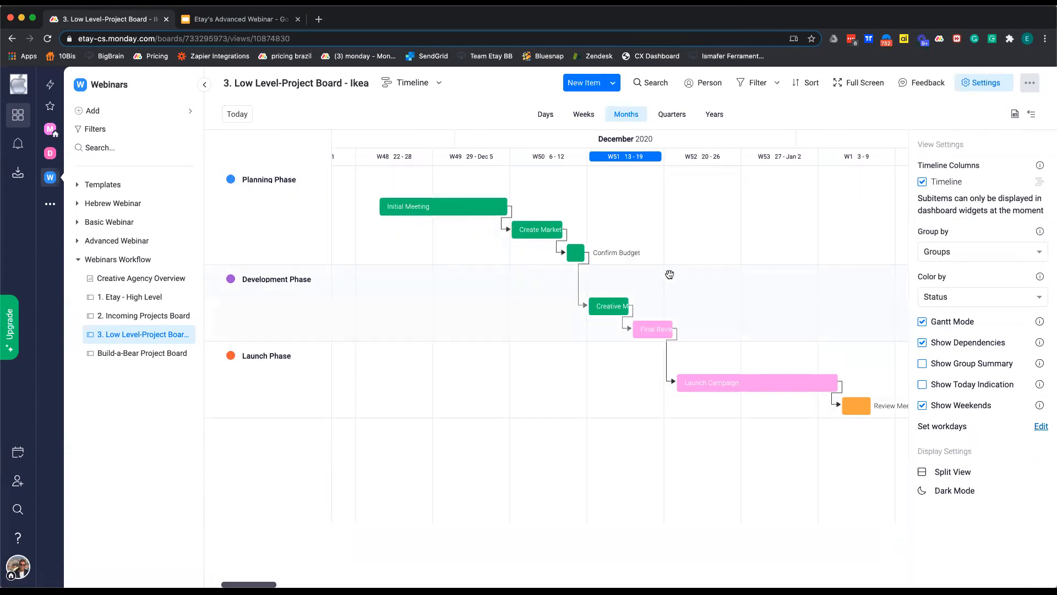
left_click(982, 83)
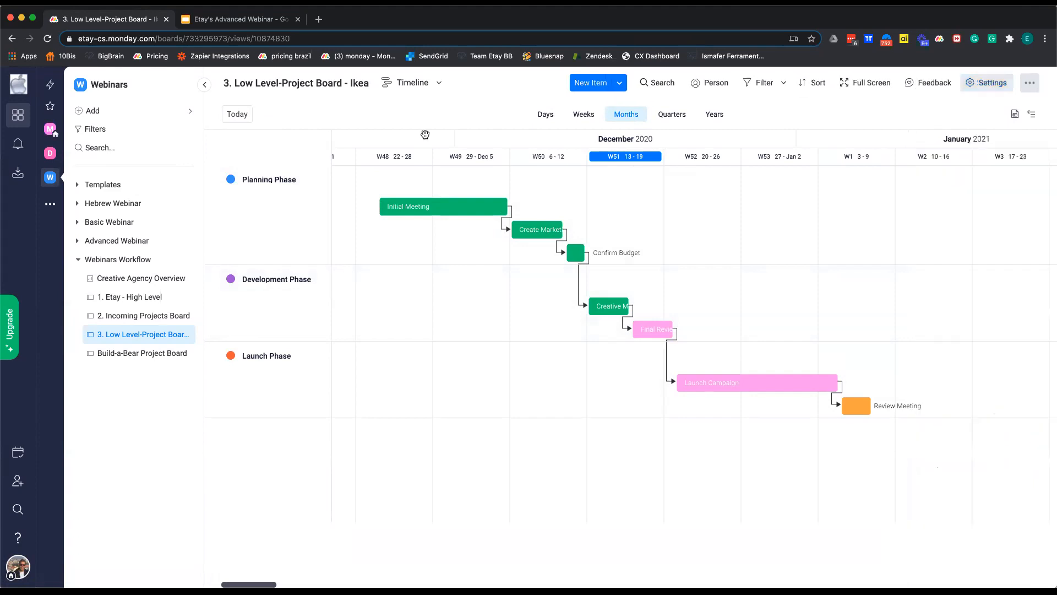
left_click(206, 85)
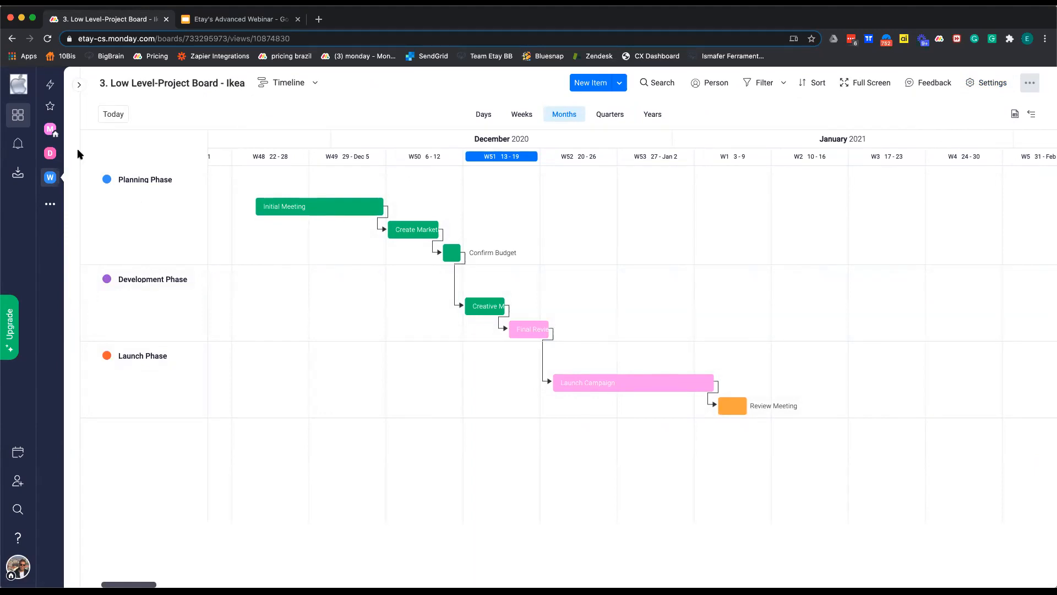
Return to the Main Table and examine the Efficiency - Formula column's IF formula along with the available columns and functions.
left_click(289, 83)
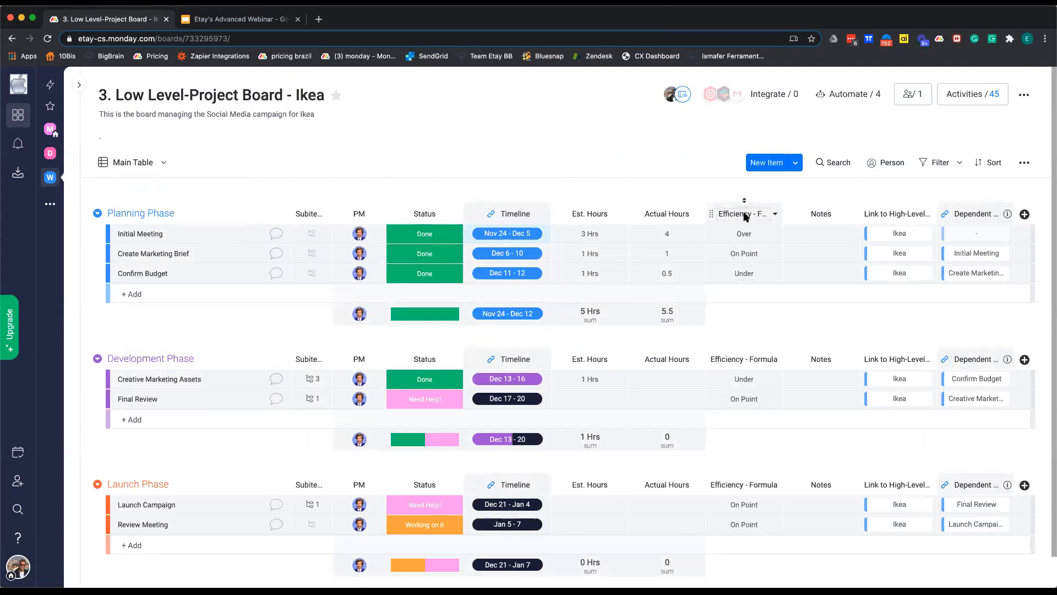
left_click(719, 233)
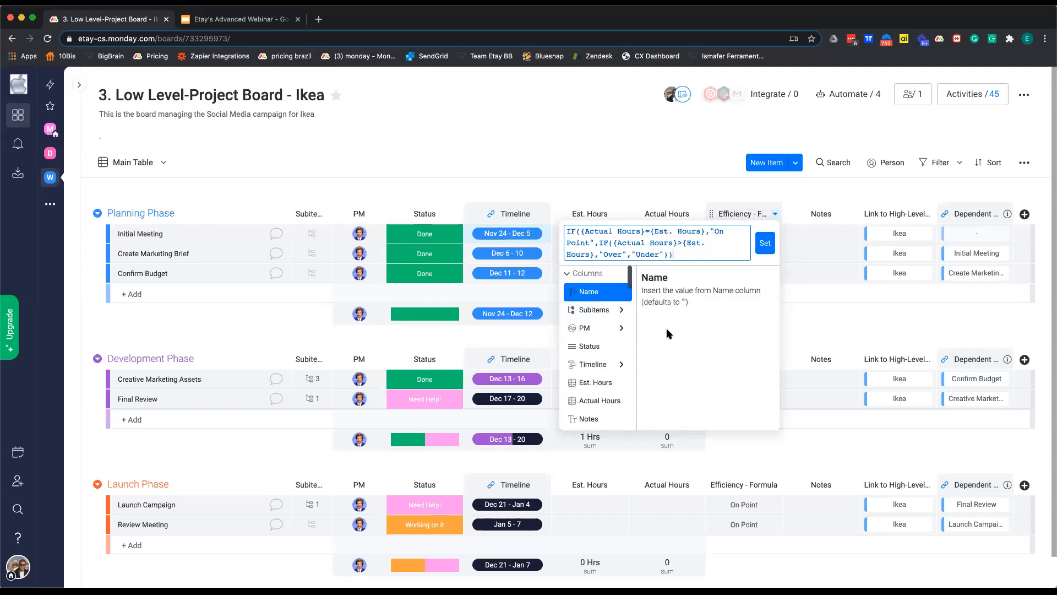
scroll(592, 369, "down", 3)
scroll(592, 369, "down", 1)
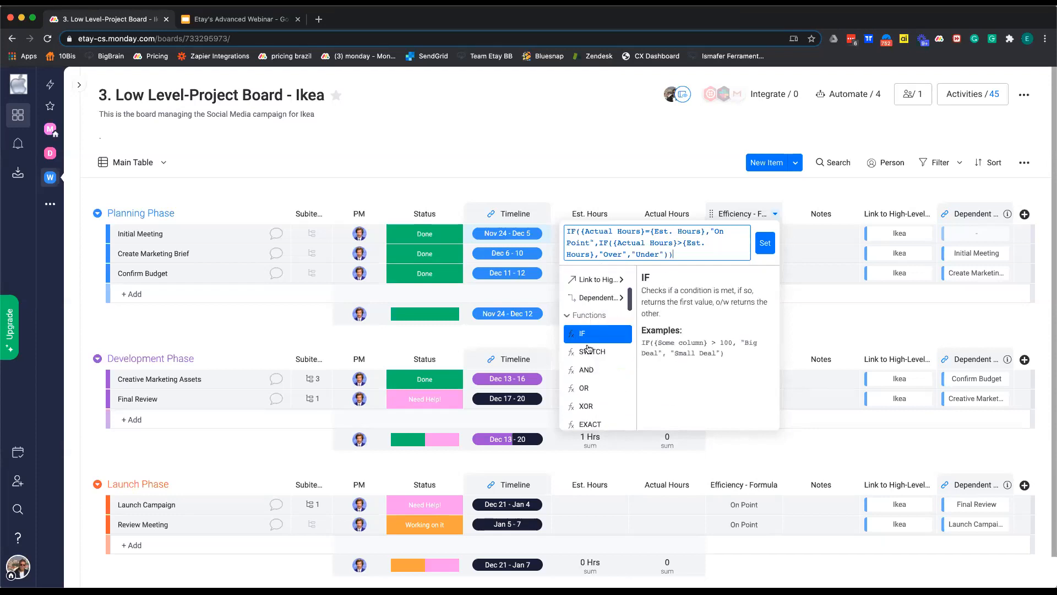
scroll(594, 408, "down", 4)
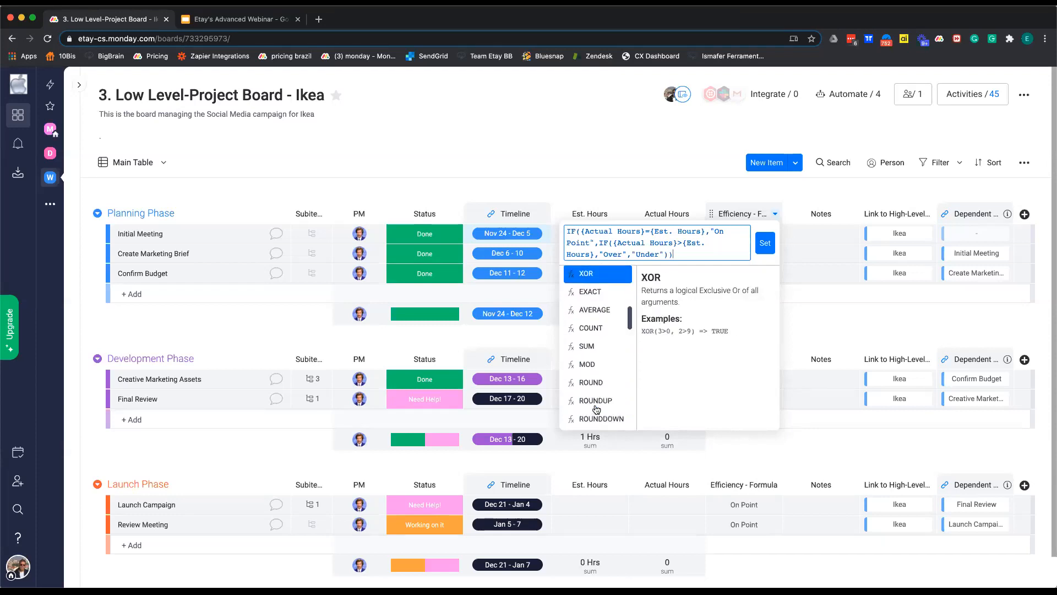
scroll(596, 408, "down", 5)
scroll(593, 353, "down", 4)
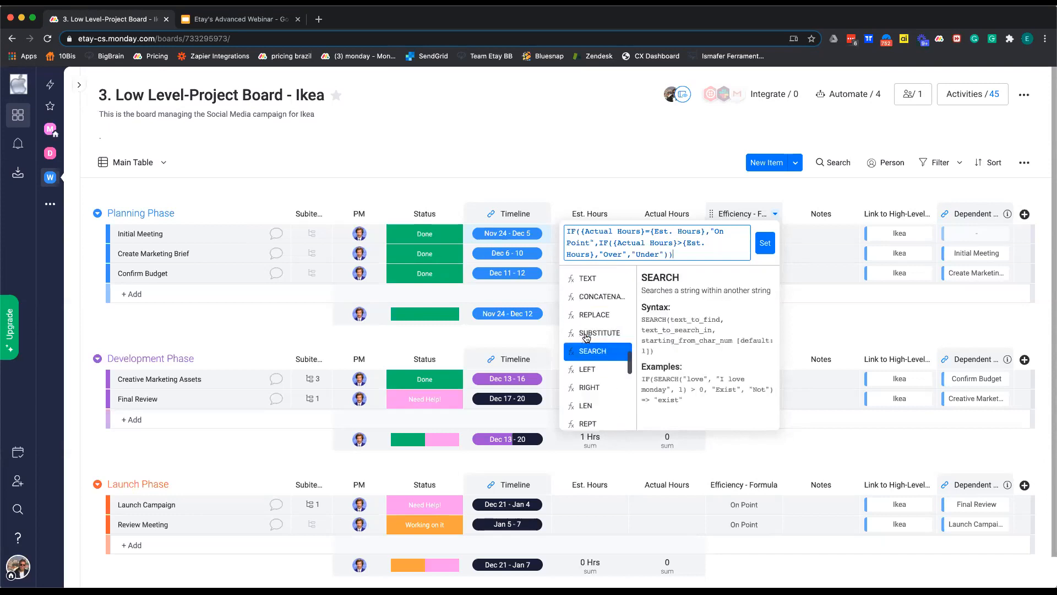
scroll(586, 337, "up", 6)
scroll(585, 327, "up", 10)
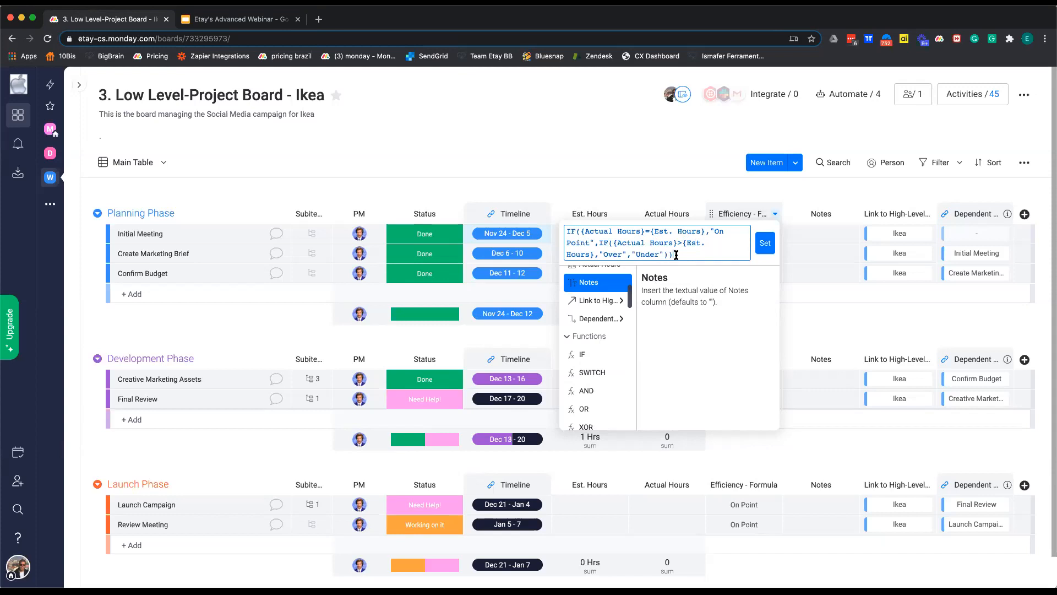
left_click(823, 180)
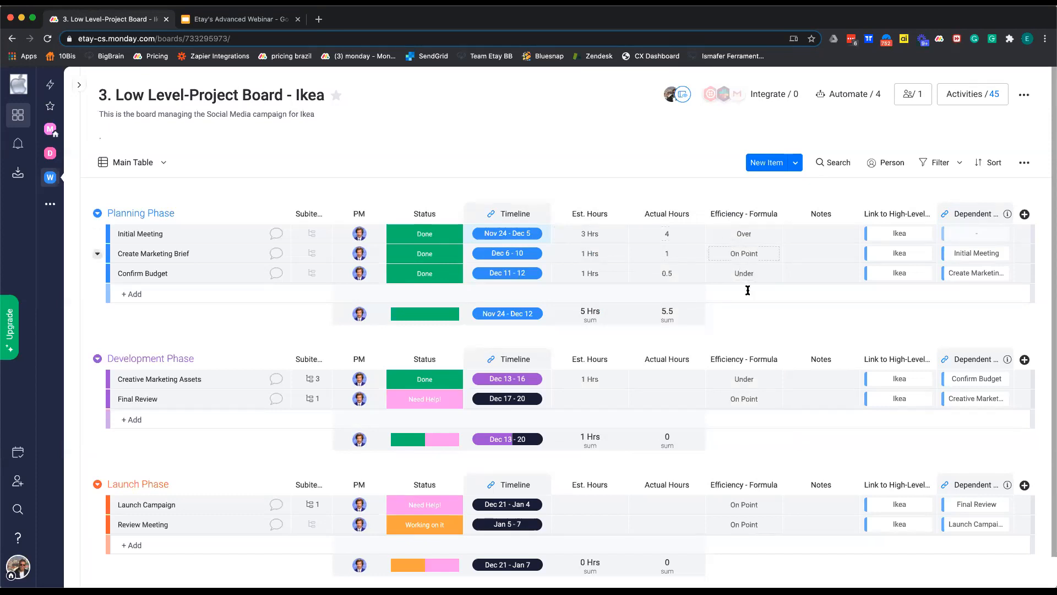
left_click(728, 240)
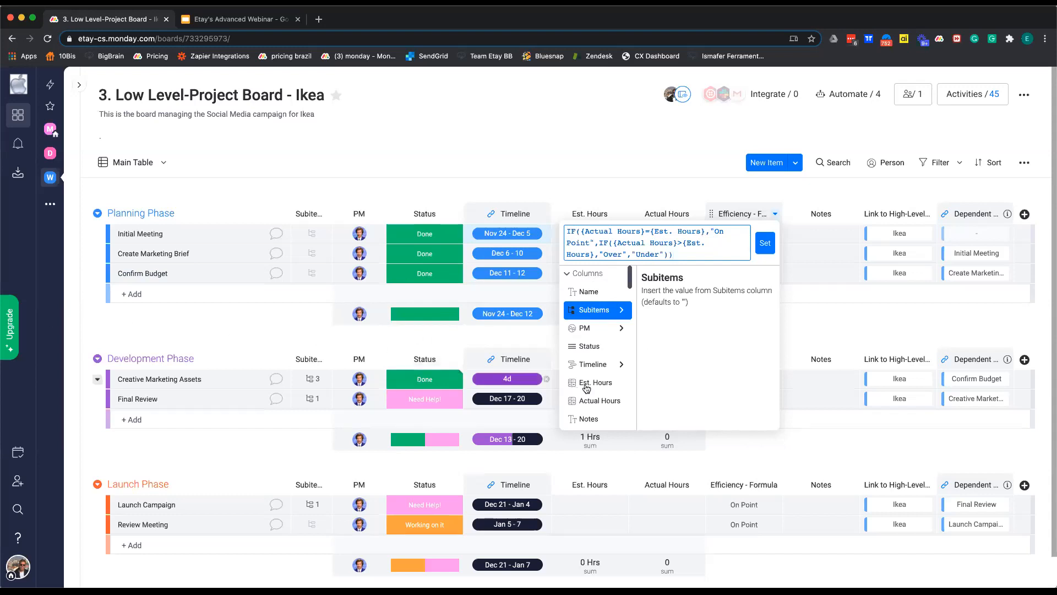
left_click(846, 322)
Keep the workspace's board list expanded and open the Build-a-Bear Project Board.
mouse_move(74, 136)
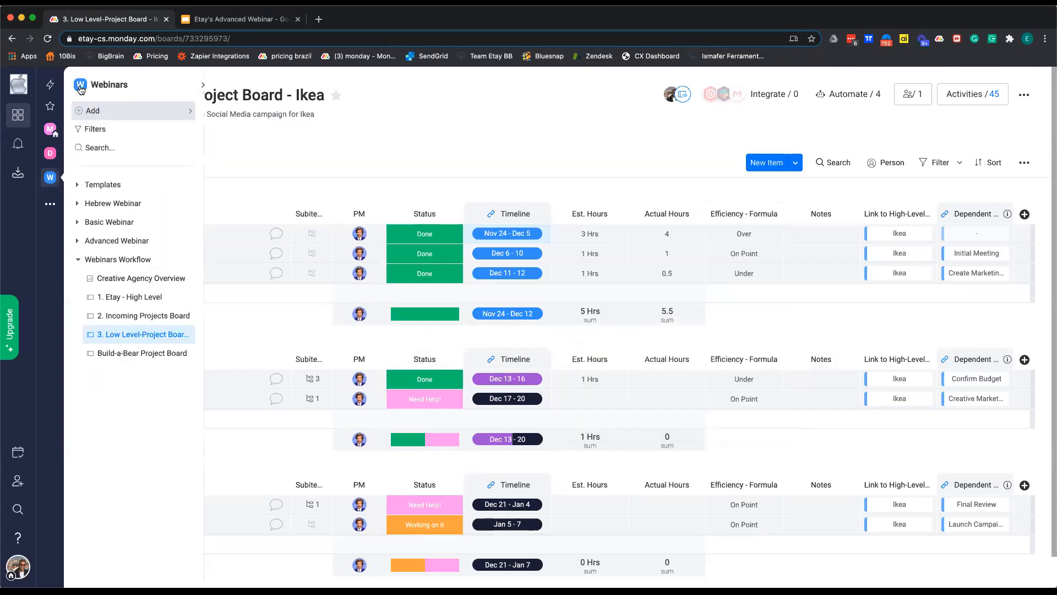
left_click(206, 86)
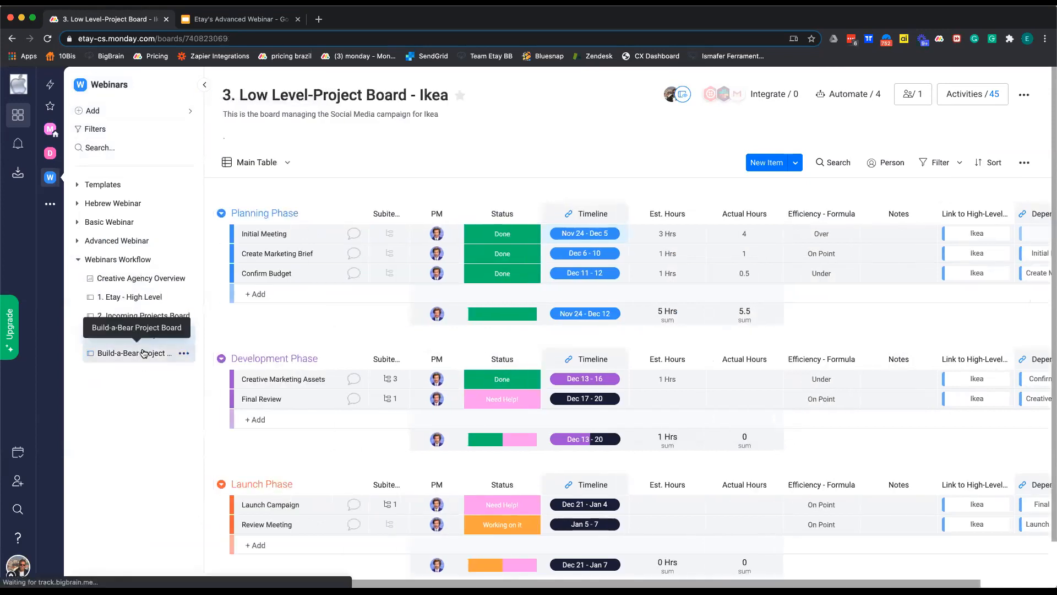
left_click(143, 353)
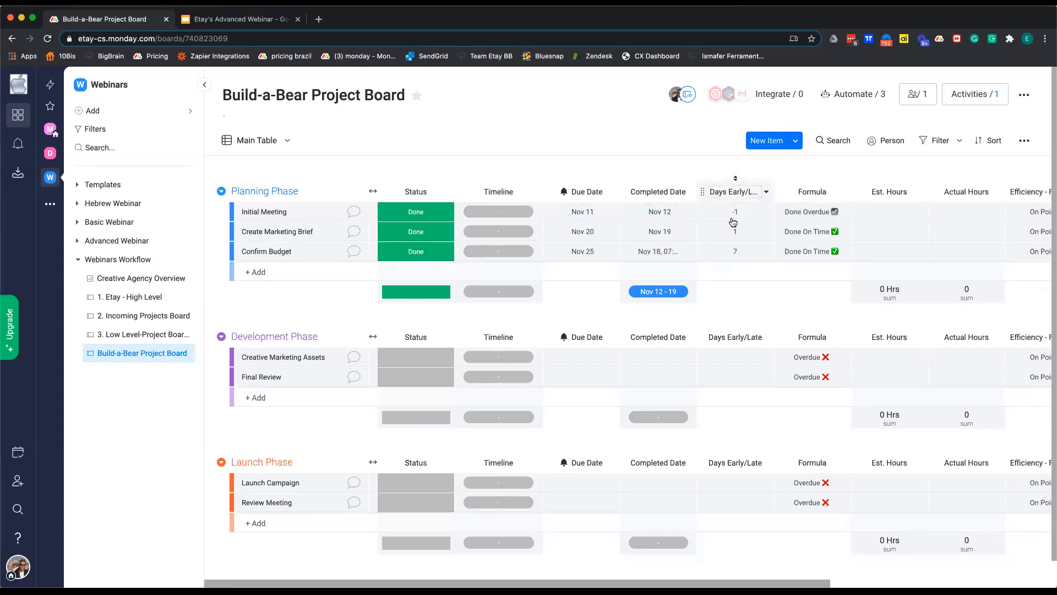
Read through the nested IF formula of the Formula column on the Build-a-Bear Project Board and close the formula editor.
left_click(805, 215)
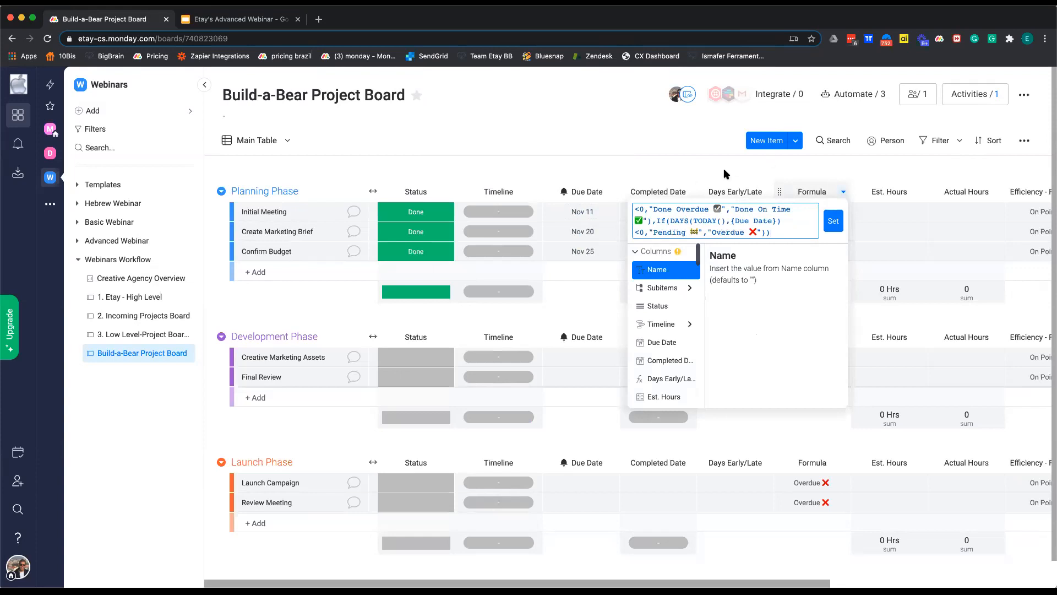
scroll(713, 218, "up", 1)
scroll(714, 218, "down", 1)
scroll(715, 219, "up", 1)
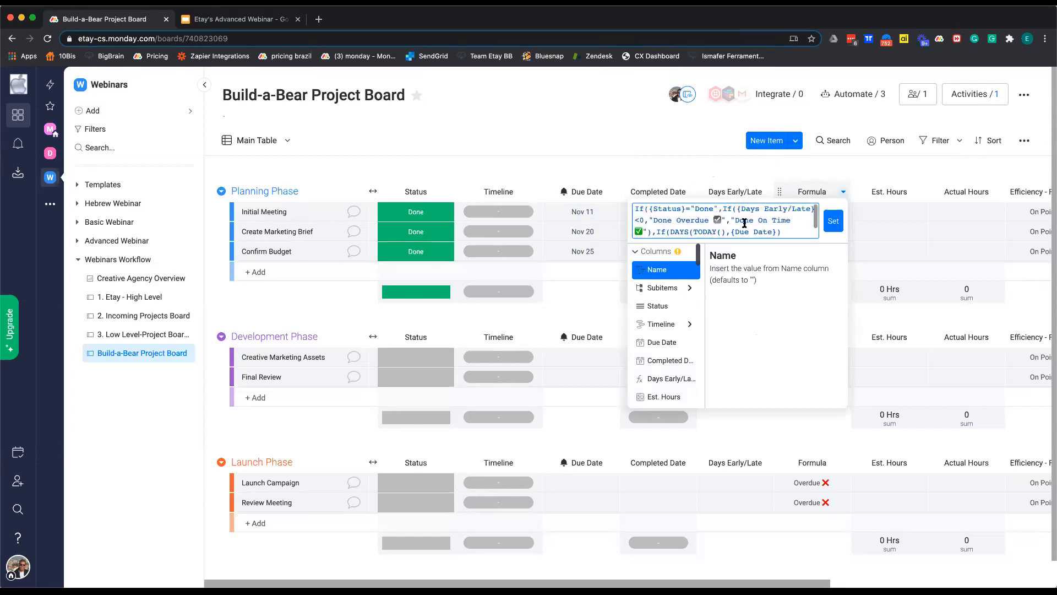
scroll(744, 223, "down", 1)
scroll(637, 217, "up", 1)
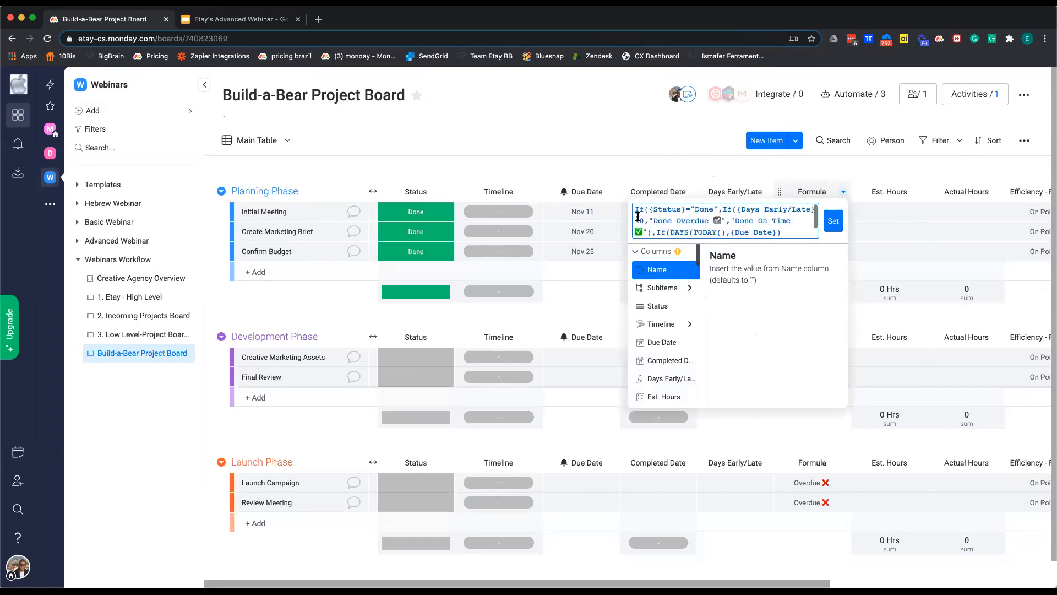
scroll(689, 210, "down", 1)
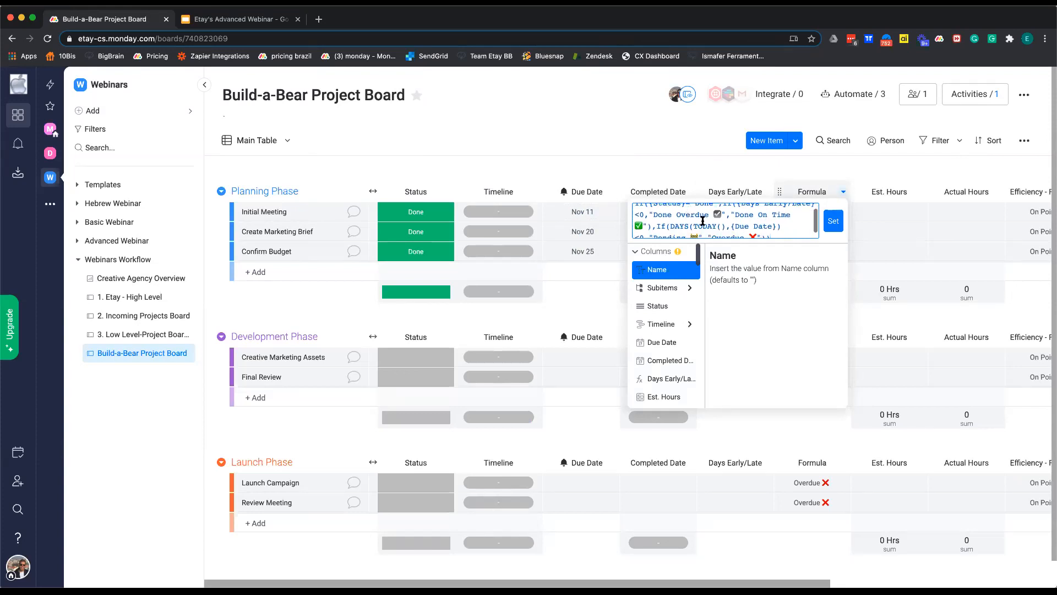
left_click(704, 161)
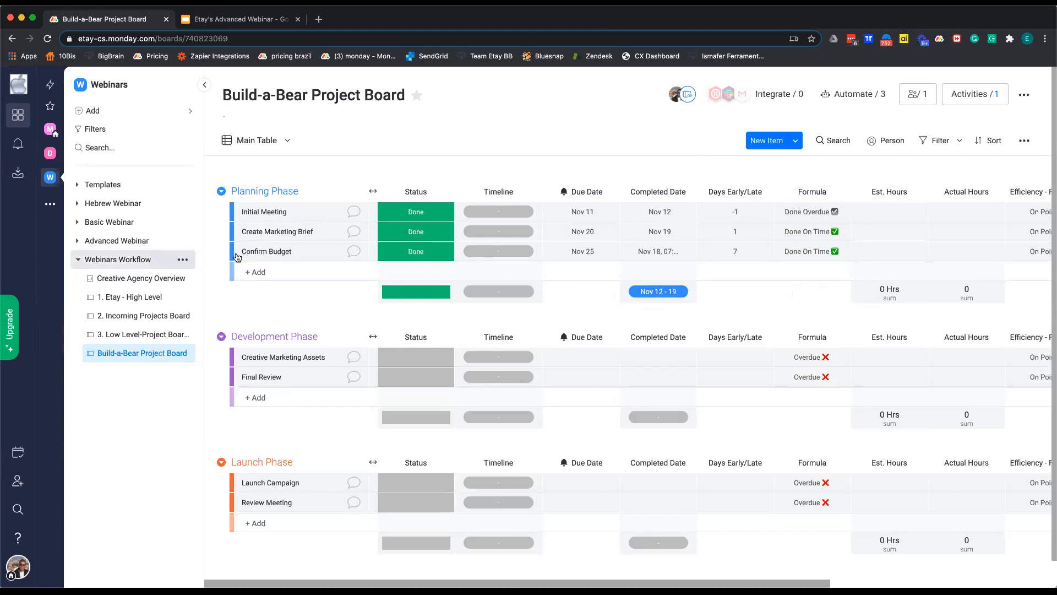
Open board 1, the High Level board, in its Workload view and collapse the workspace's board list.
left_click(145, 298)
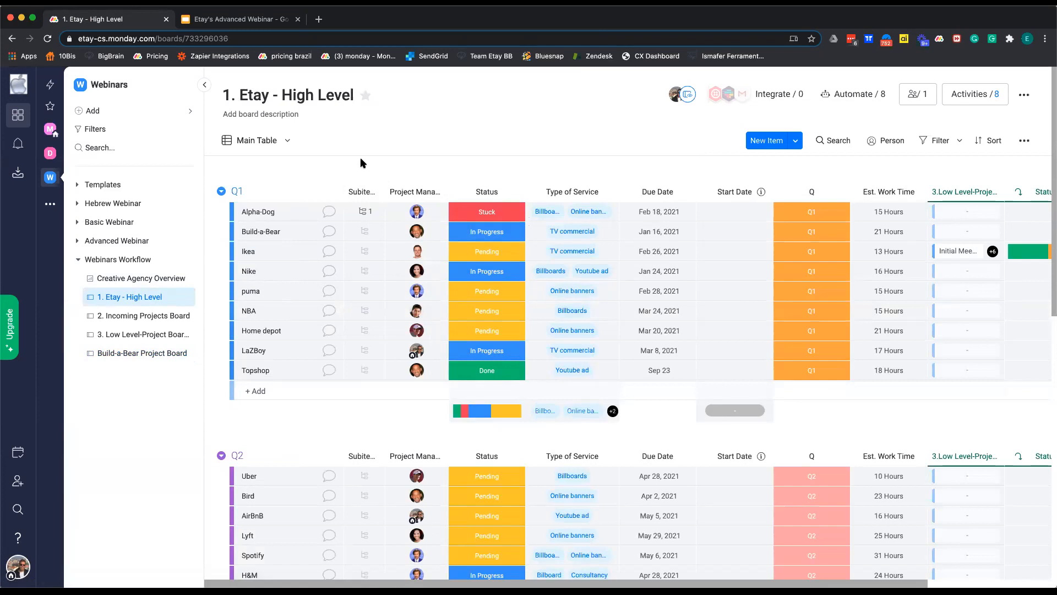
left_click(287, 142)
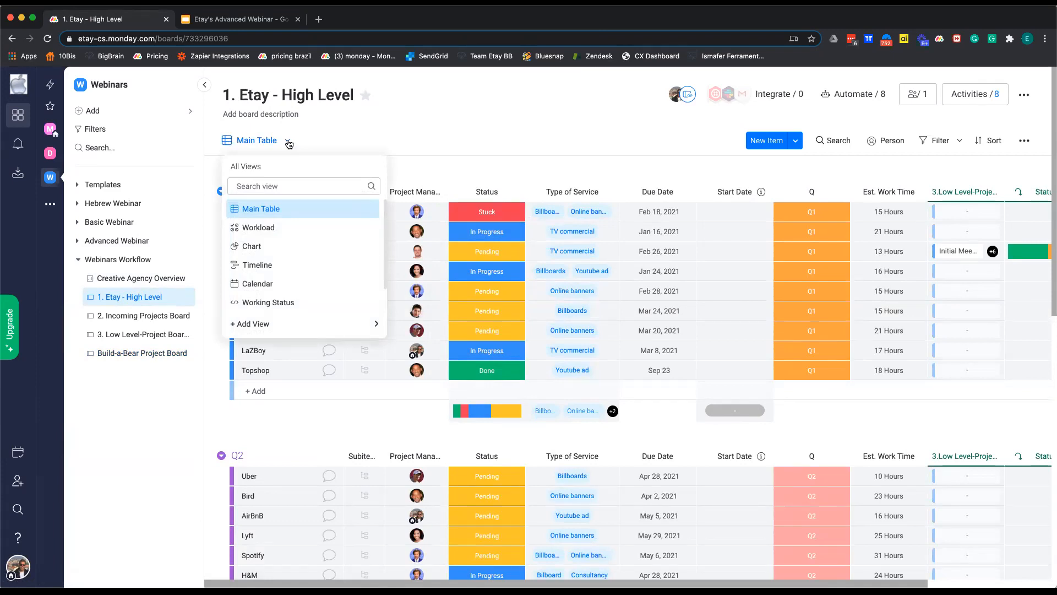
left_click(286, 228)
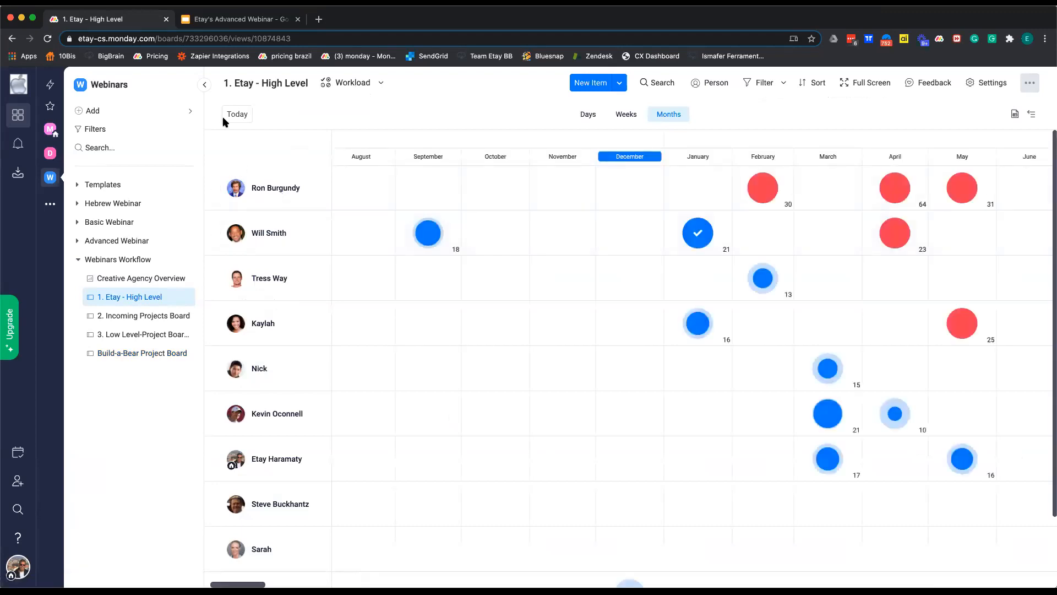
left_click(203, 87)
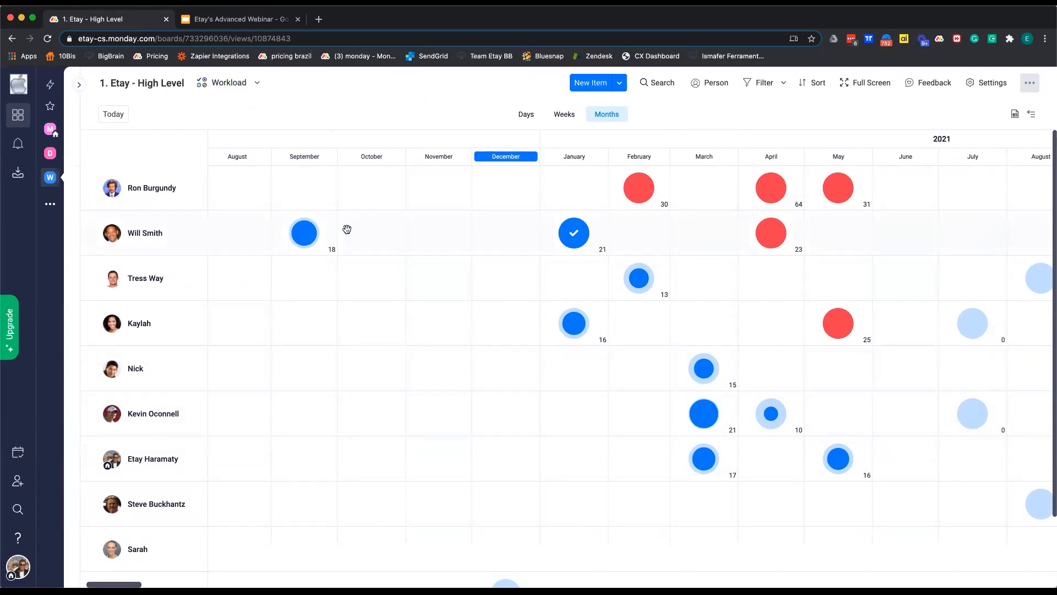
Expand the second project manager's workload row, view the Topshop item card, and close it.
left_click(306, 238)
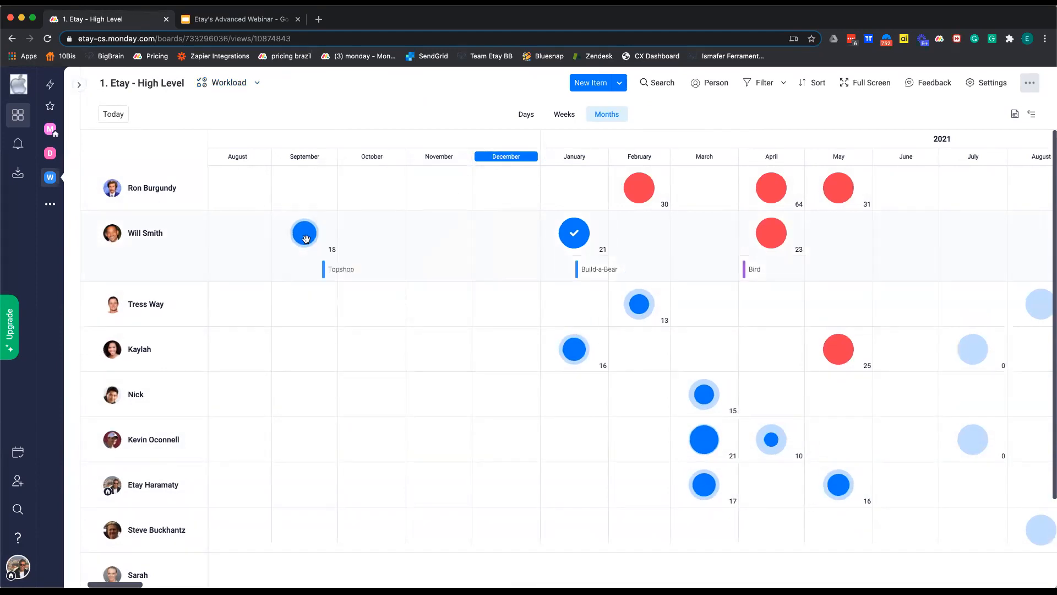
left_click(306, 238)
left_click(306, 238)
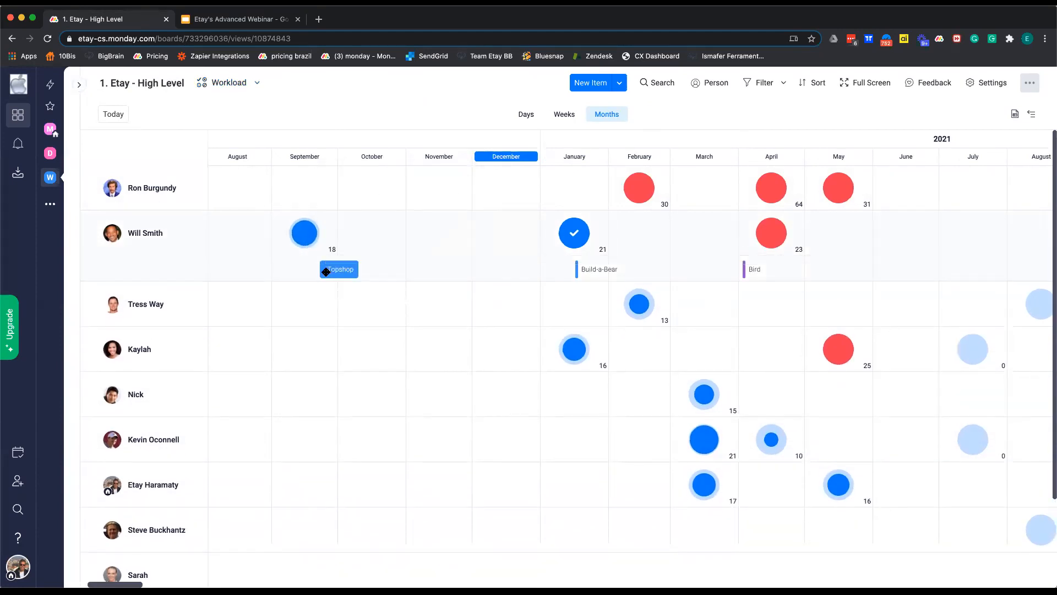
left_click(326, 270)
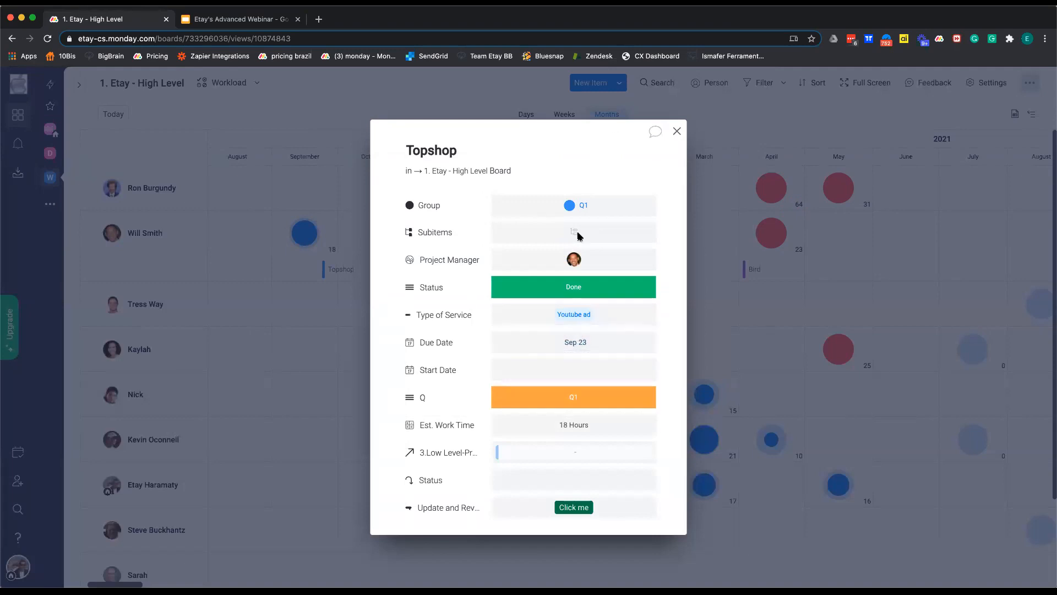
left_click(676, 132)
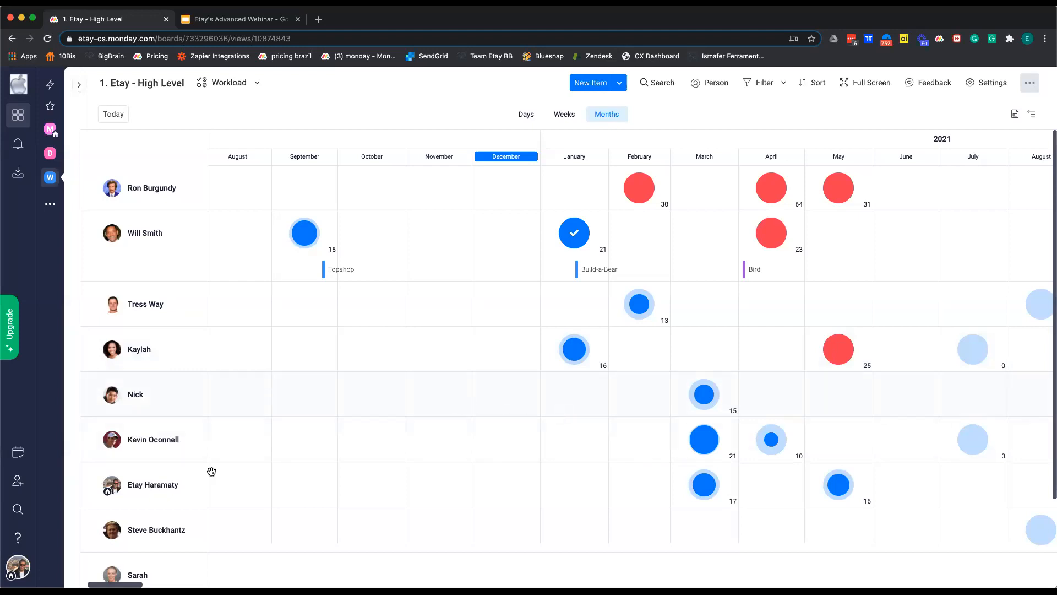
In the Workload view's settings, change the resource type to Status and restore it to Project Manager.
left_click(986, 83)
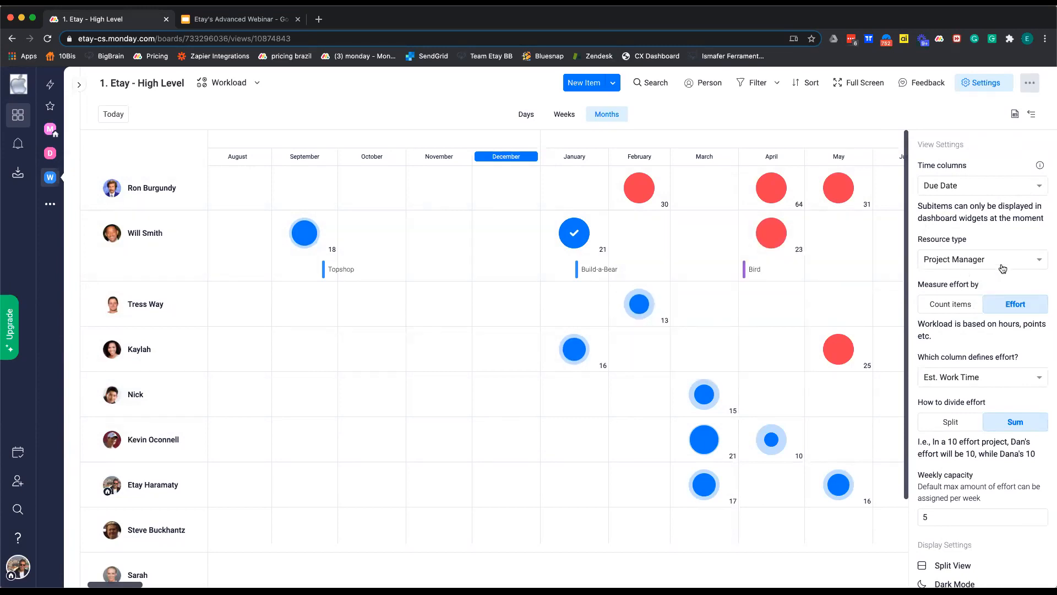
left_click(967, 263)
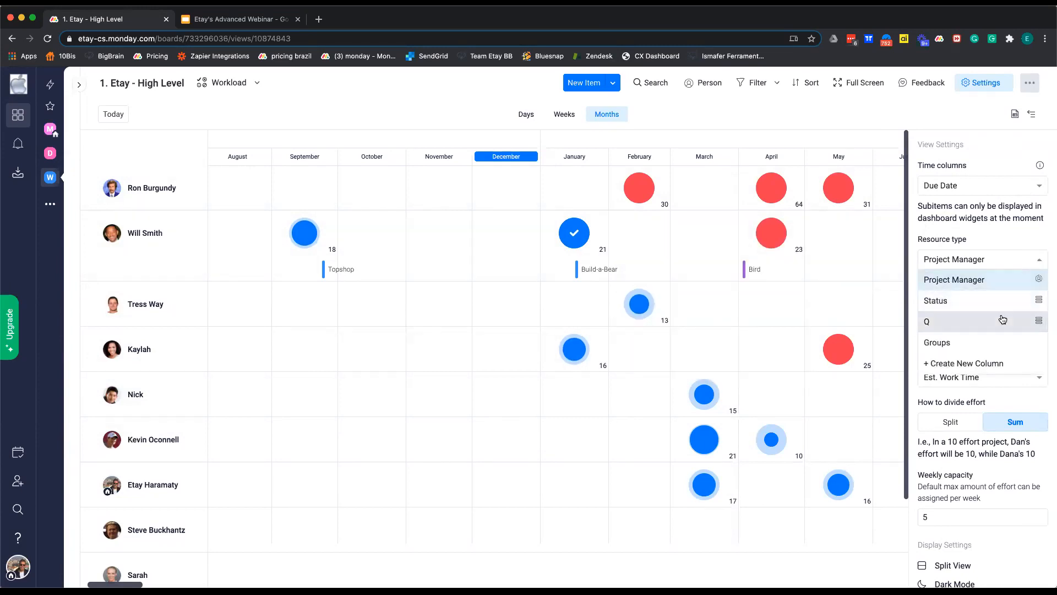
left_click(966, 307)
left_click(999, 265)
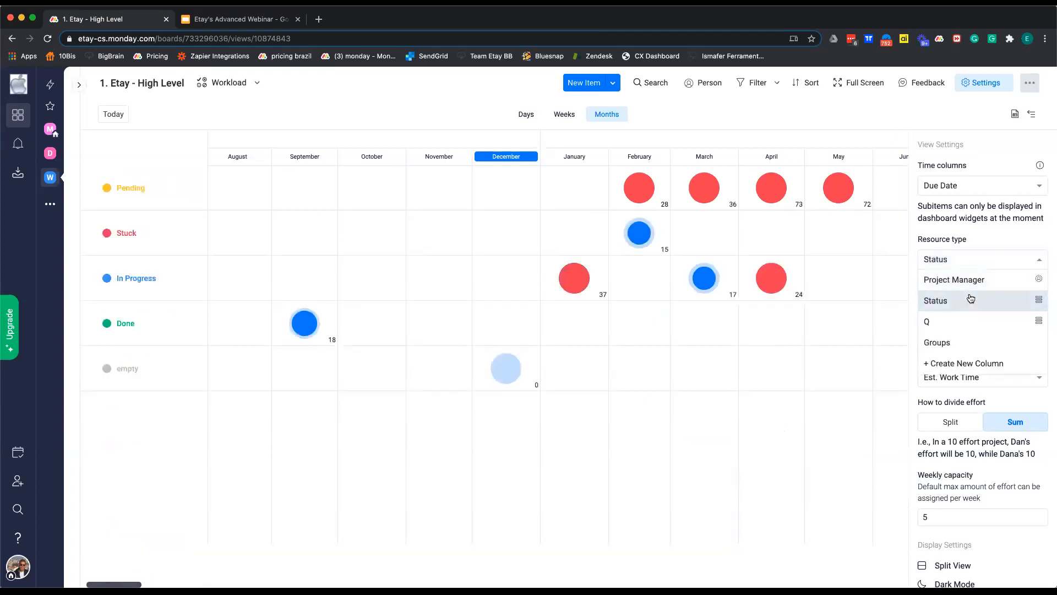
left_click(978, 280)
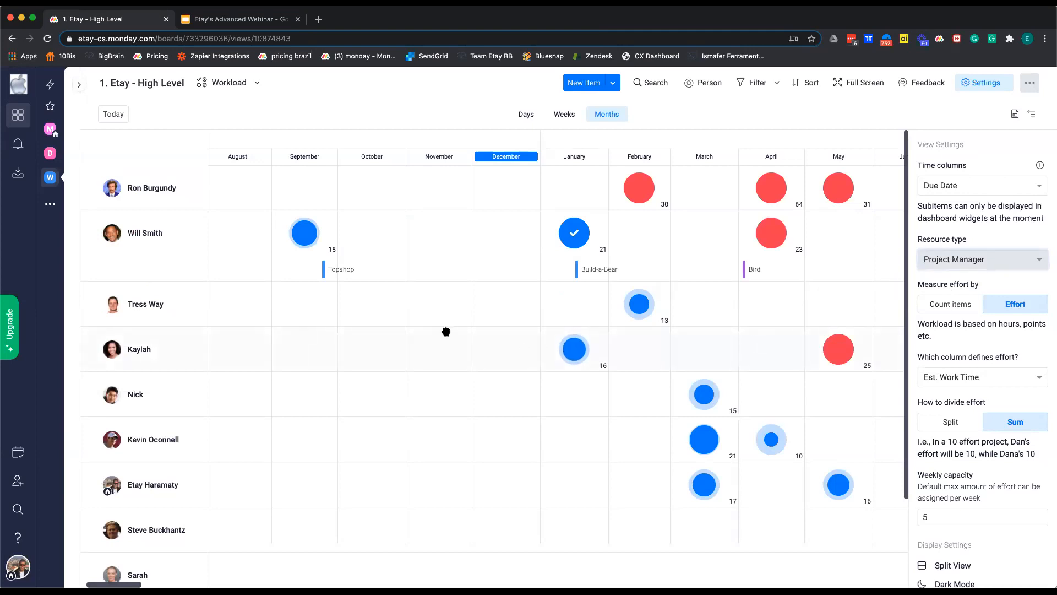
left_click_drag(443, 331, 444, 332)
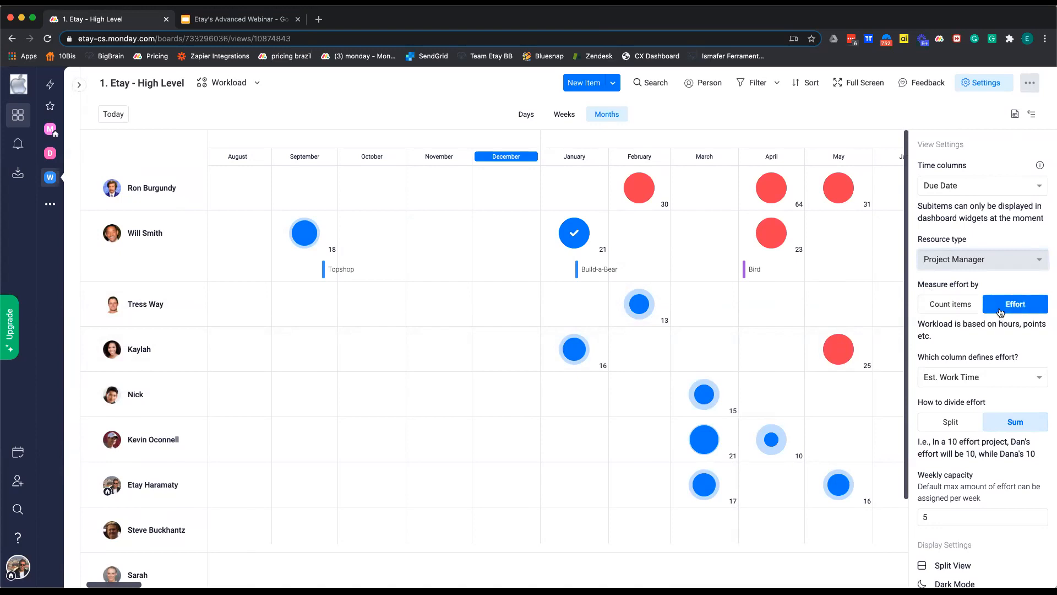
Measure the workload by Count items and switch it back to Effort.
left_click(964, 314)
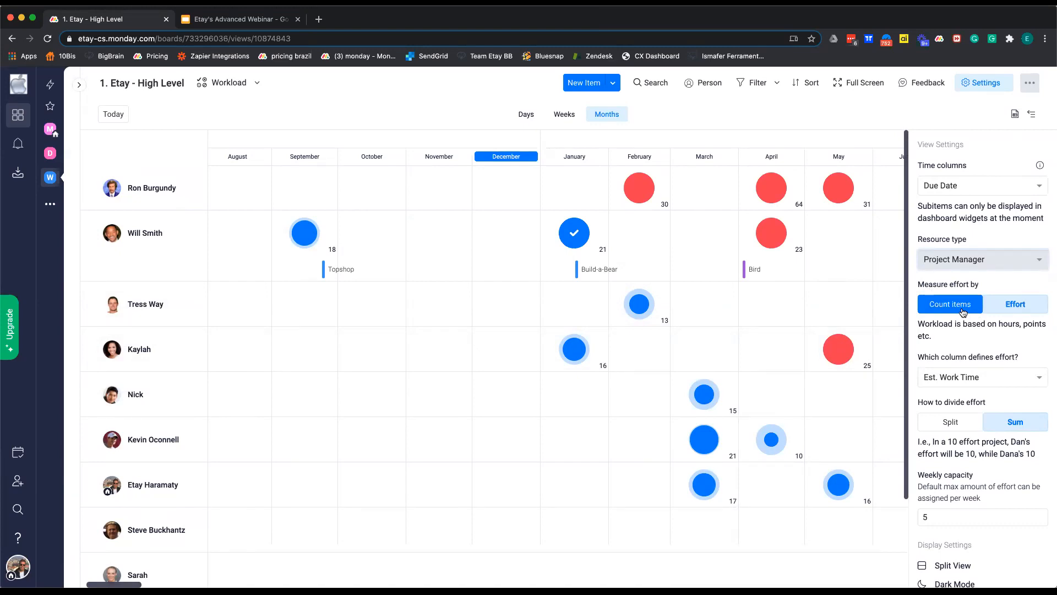
left_click(962, 312)
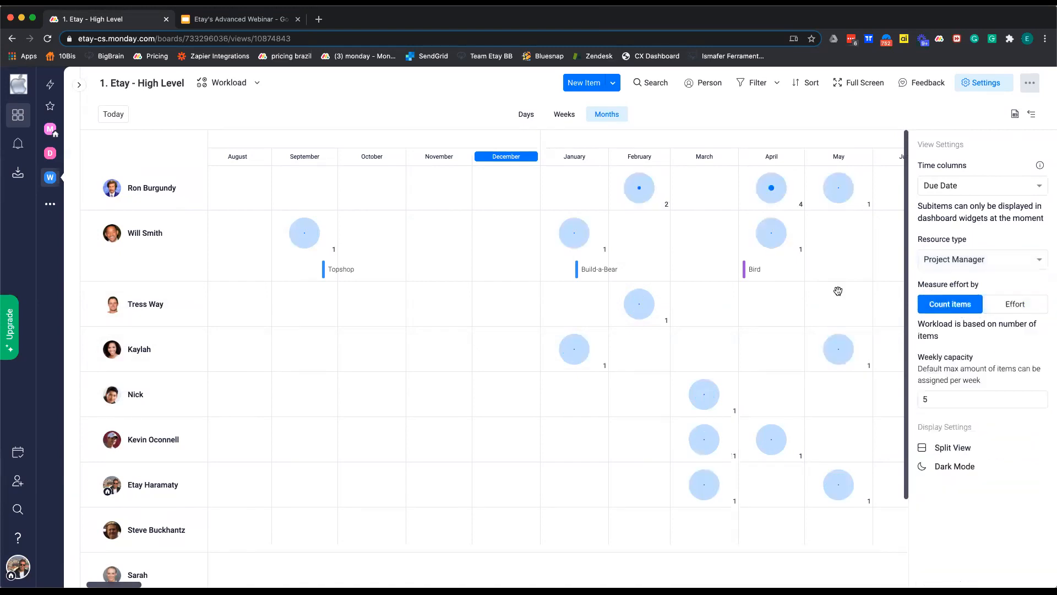
left_click(998, 307)
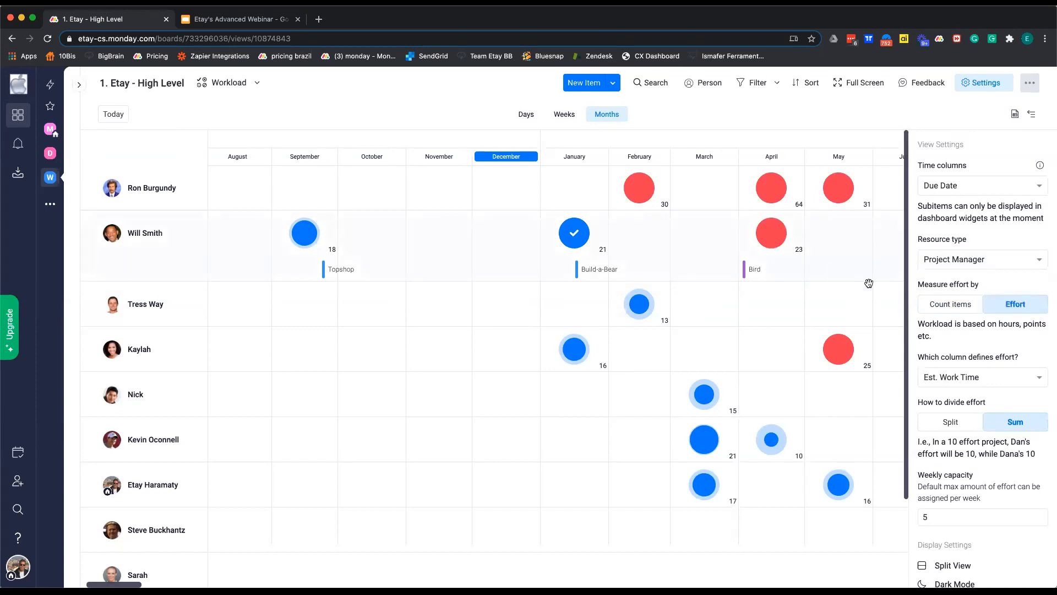
Check which columns can define effort and inspect the January Build-a-Bear workload and the first project manager's April workload.
left_click(1032, 376)
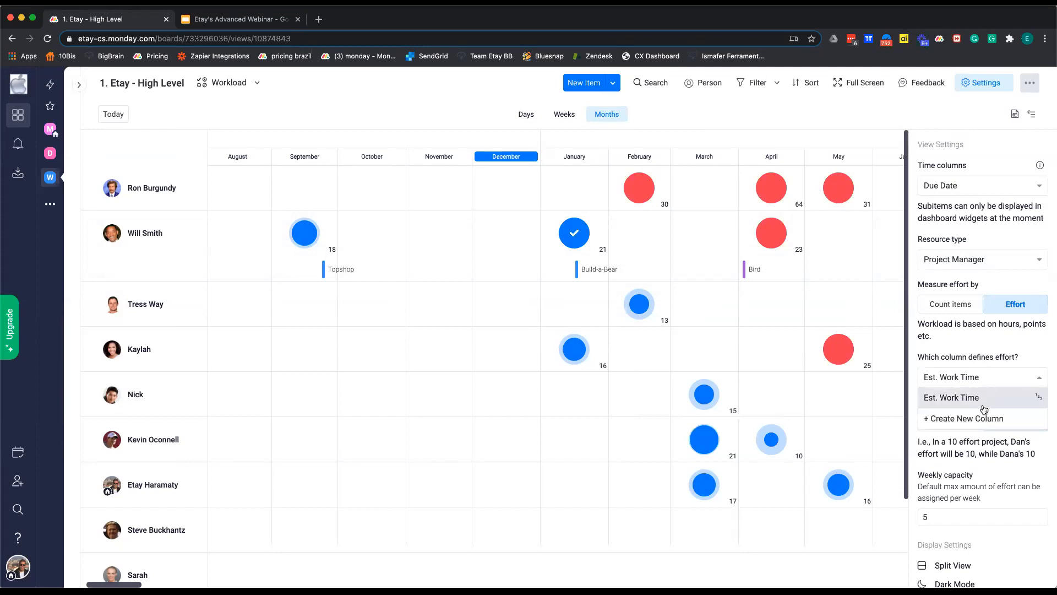
left_click(1029, 374)
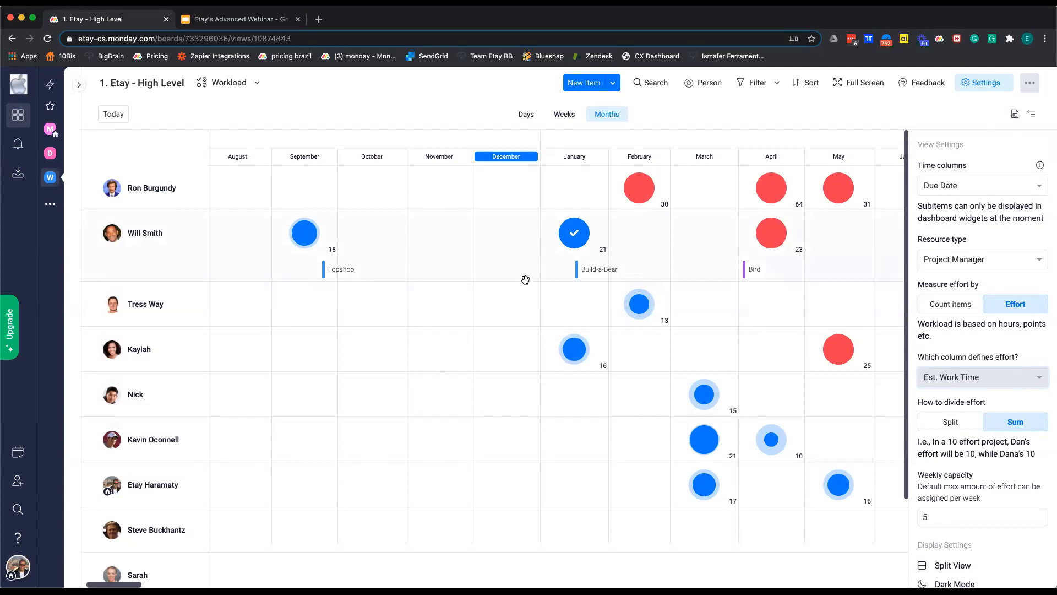
left_click(573, 232)
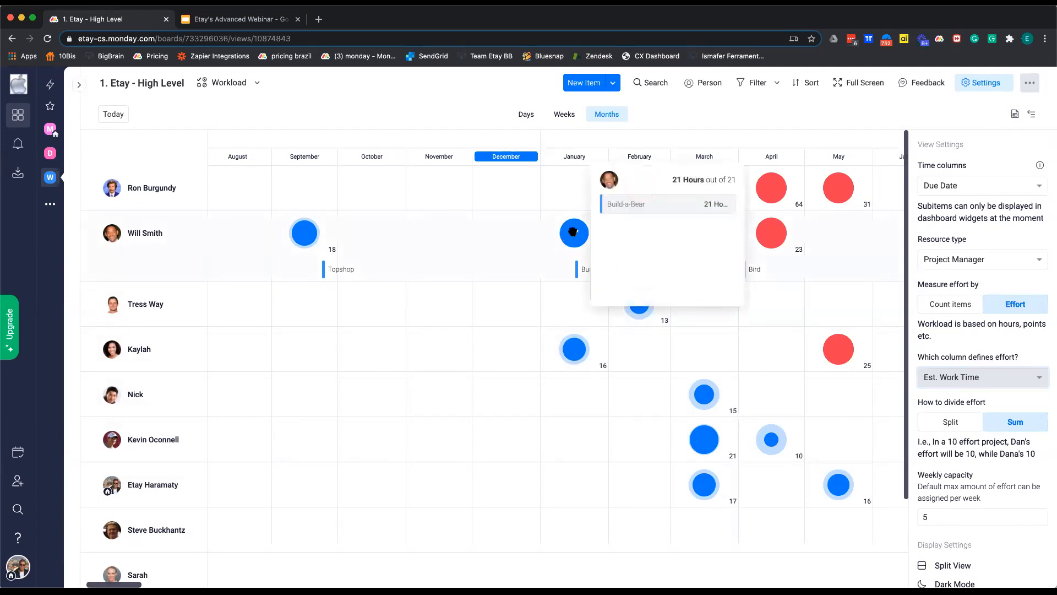
left_click(773, 189)
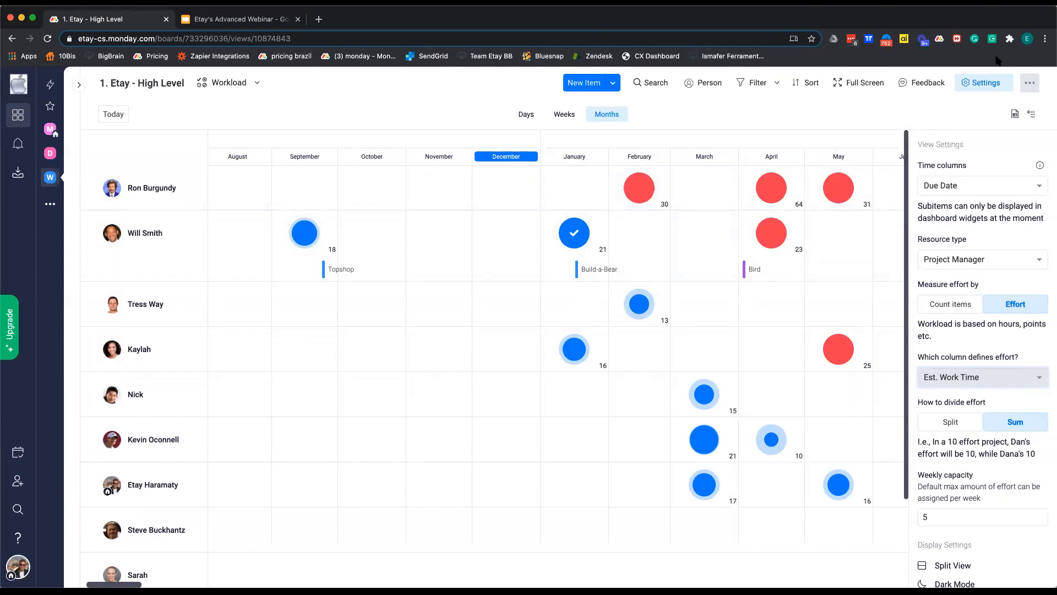
Close the Workload view's settings and switch the High Level board to its Chart view.
left_click(999, 83)
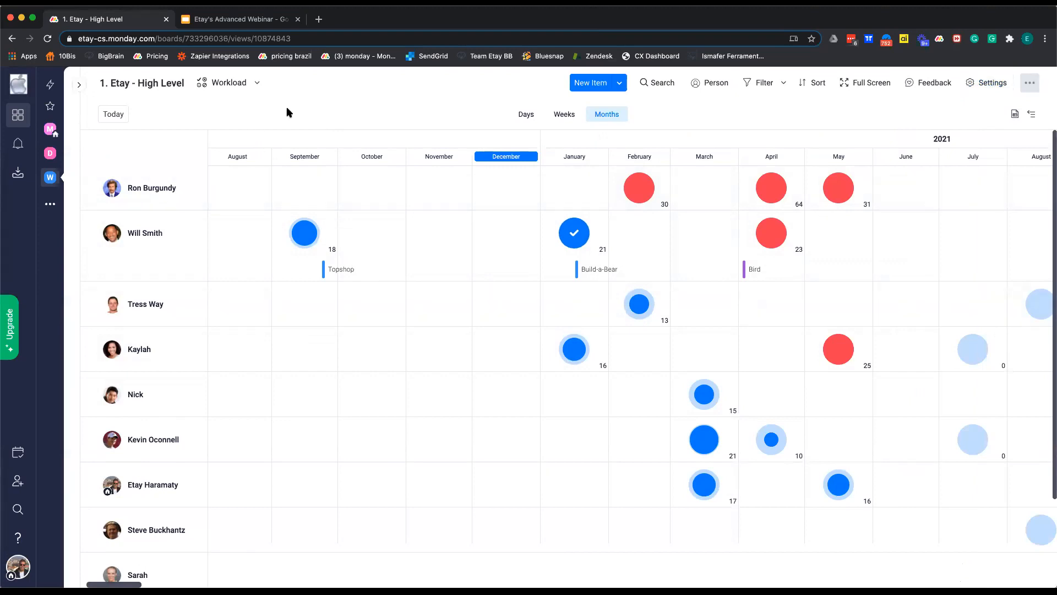
left_click(232, 83)
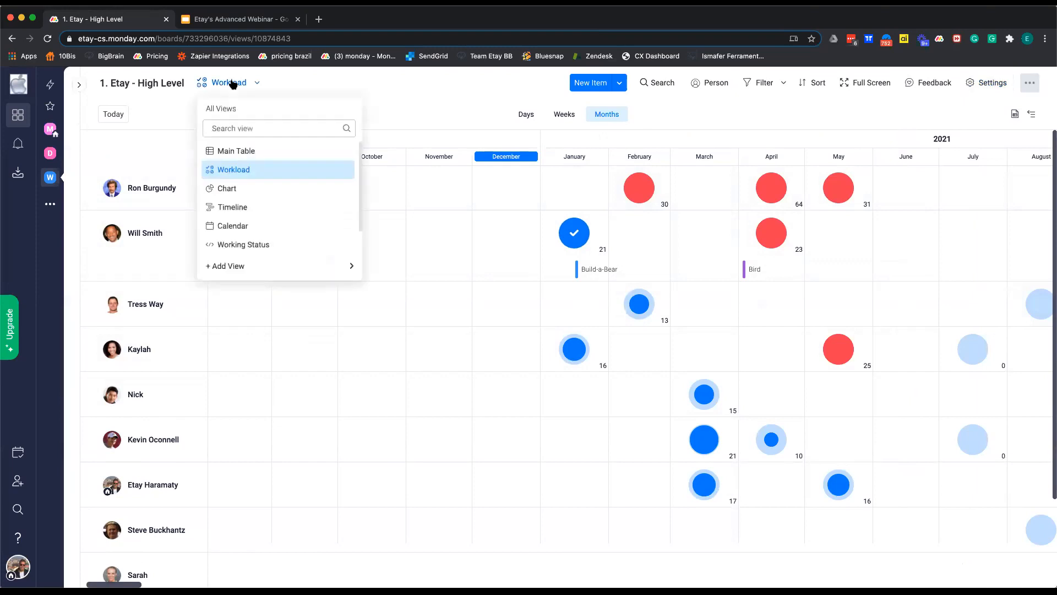
left_click(239, 191)
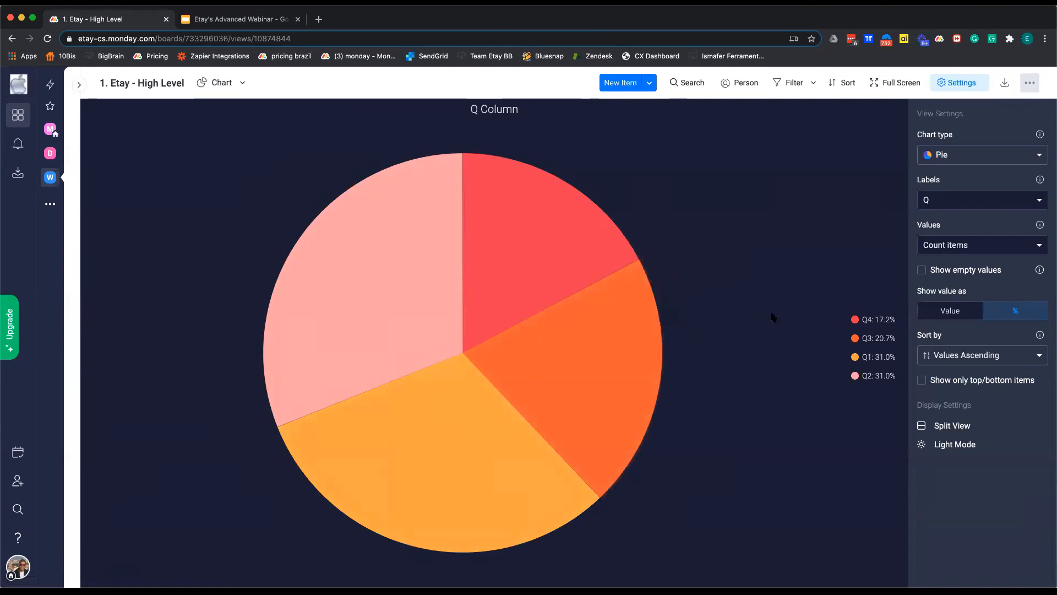
Change the Q Column chart's type to Bar, look over its axis options, and return it to Pie.
left_click(989, 153)
left_click(970, 204)
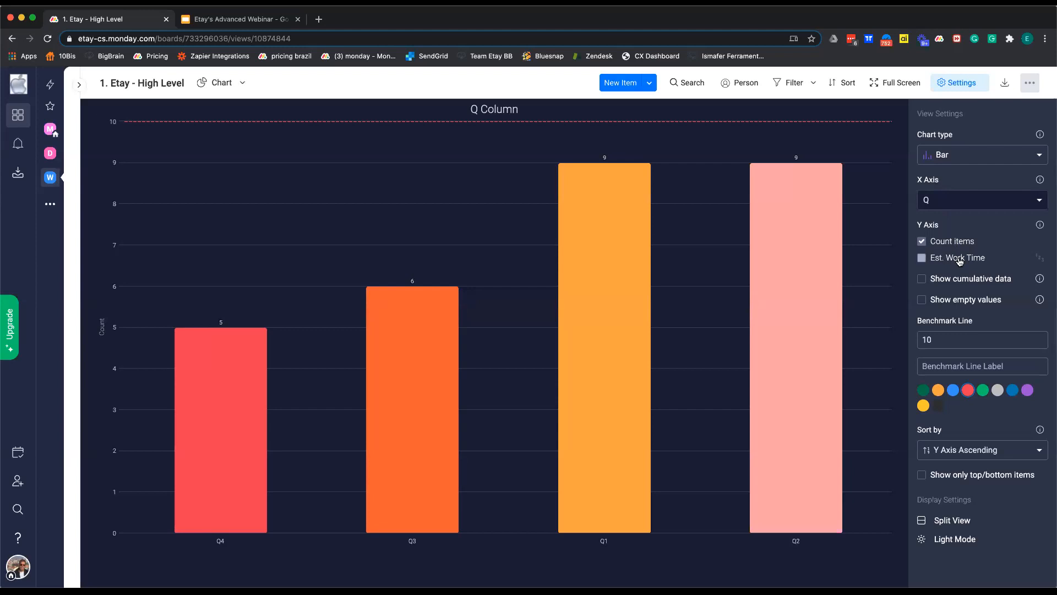
left_click(965, 279)
left_click(972, 304)
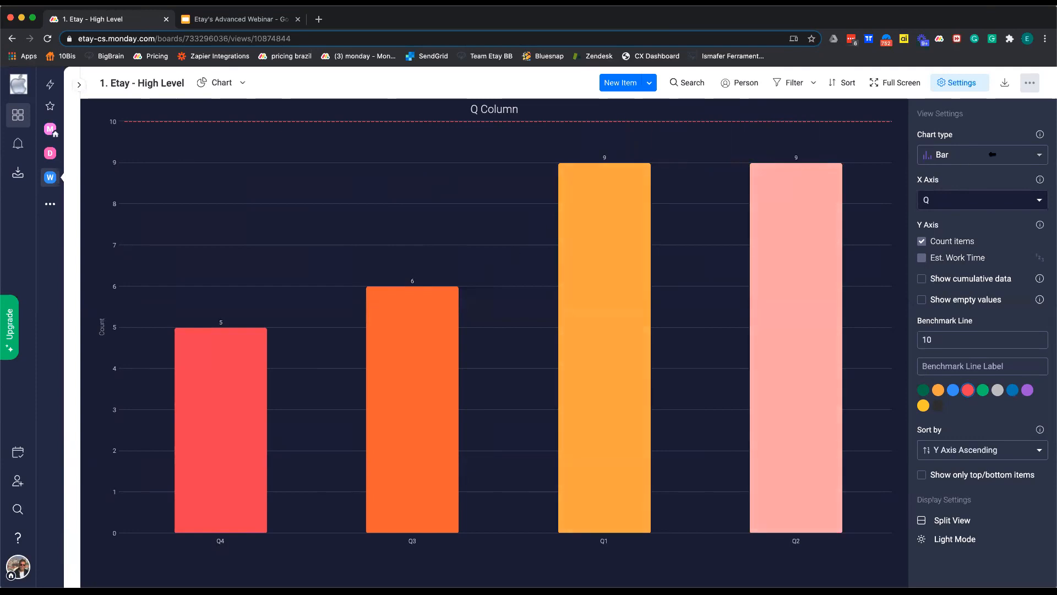
left_click(1036, 156)
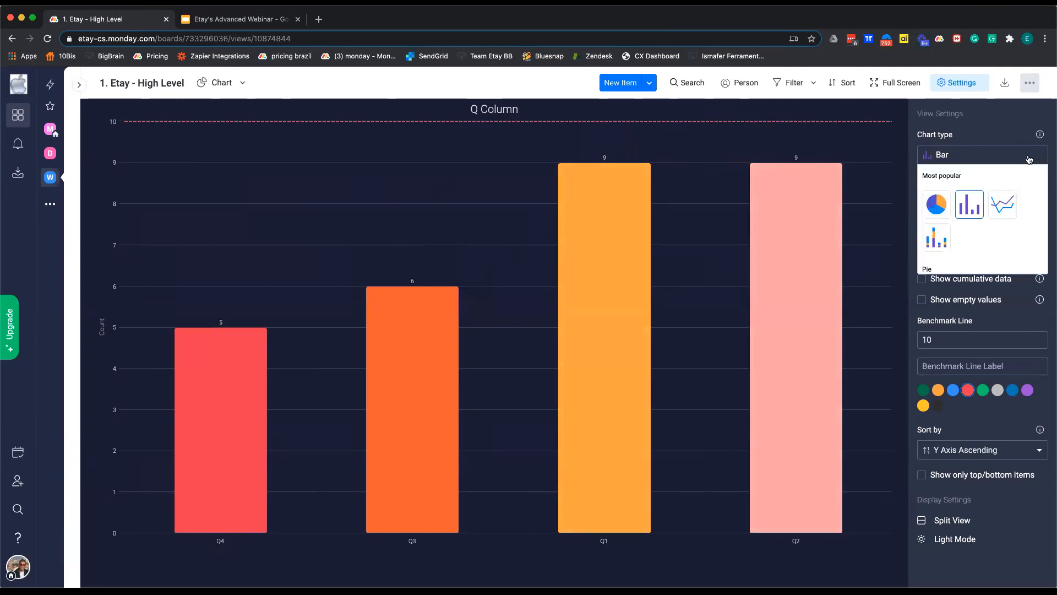
left_click(935, 238)
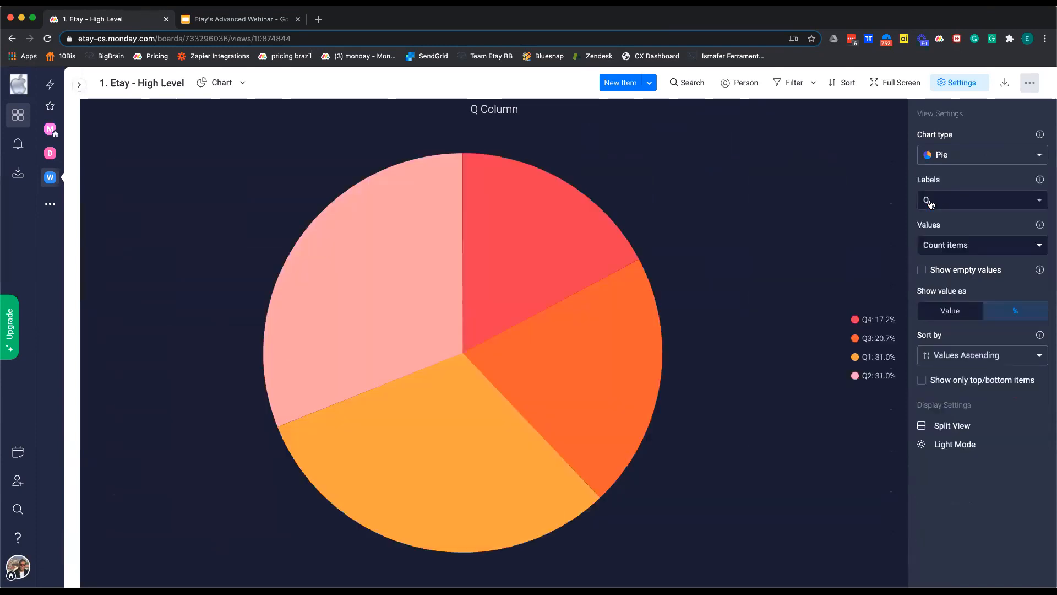
Return the High Level board to its Main Table view and expand the workspace's board list.
left_click(222, 86)
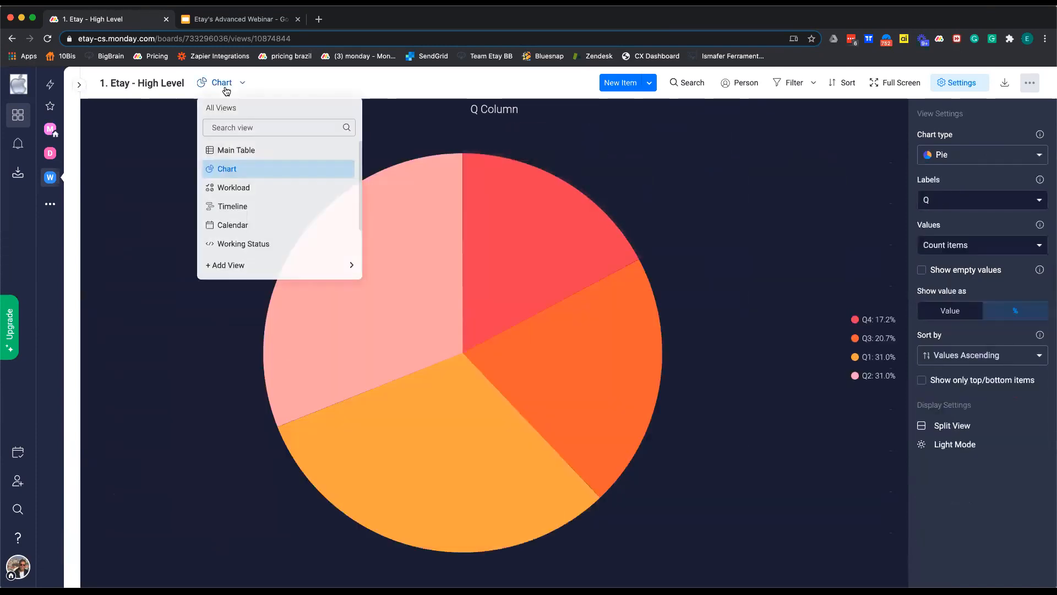
left_click(243, 159)
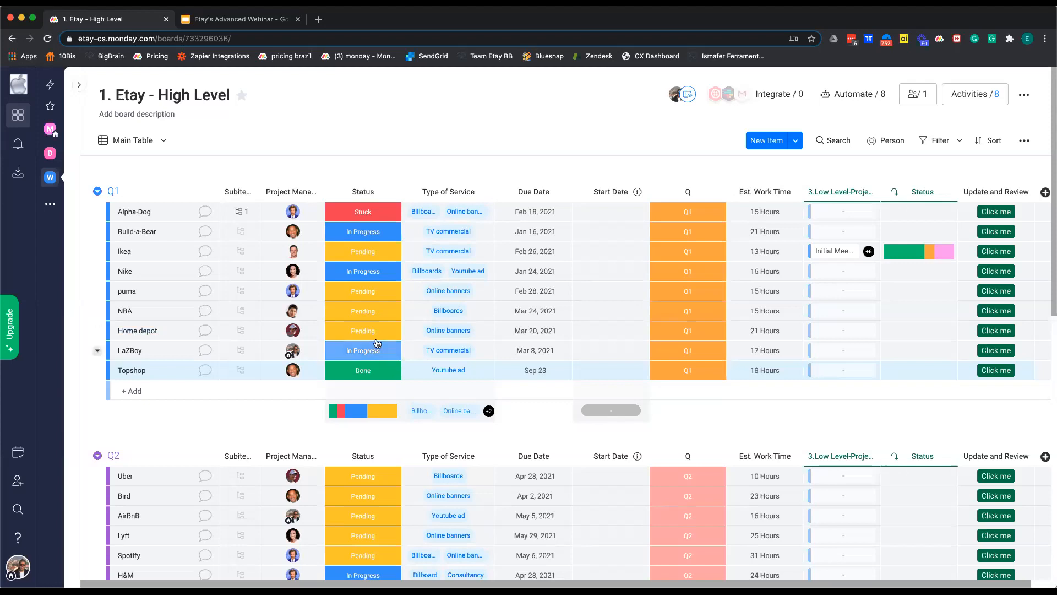
left_click(78, 85)
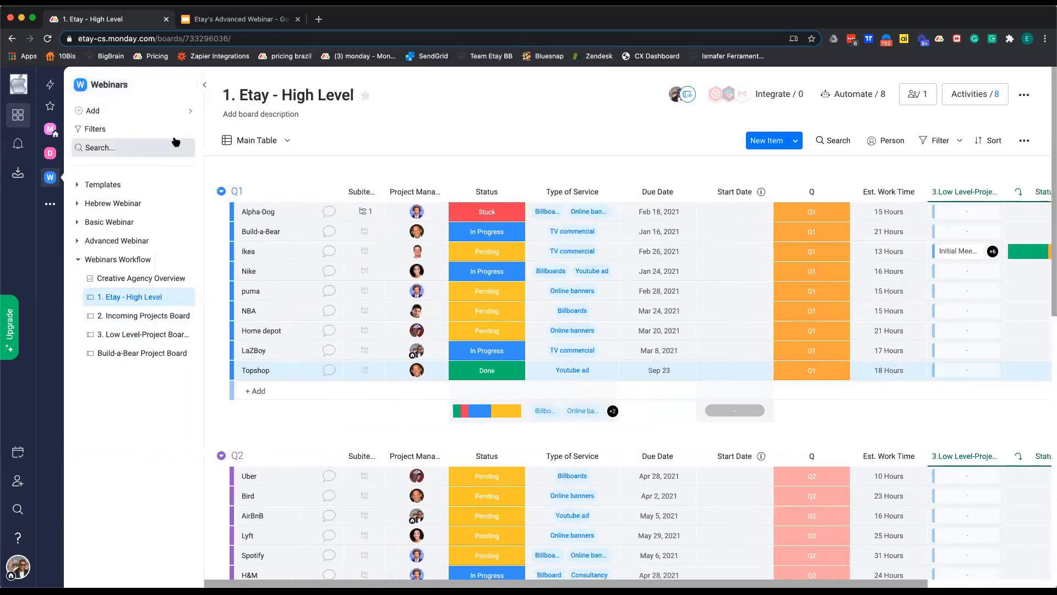
Browse the Views Center for apps that can be added as views to the High Level board.
left_click(285, 142)
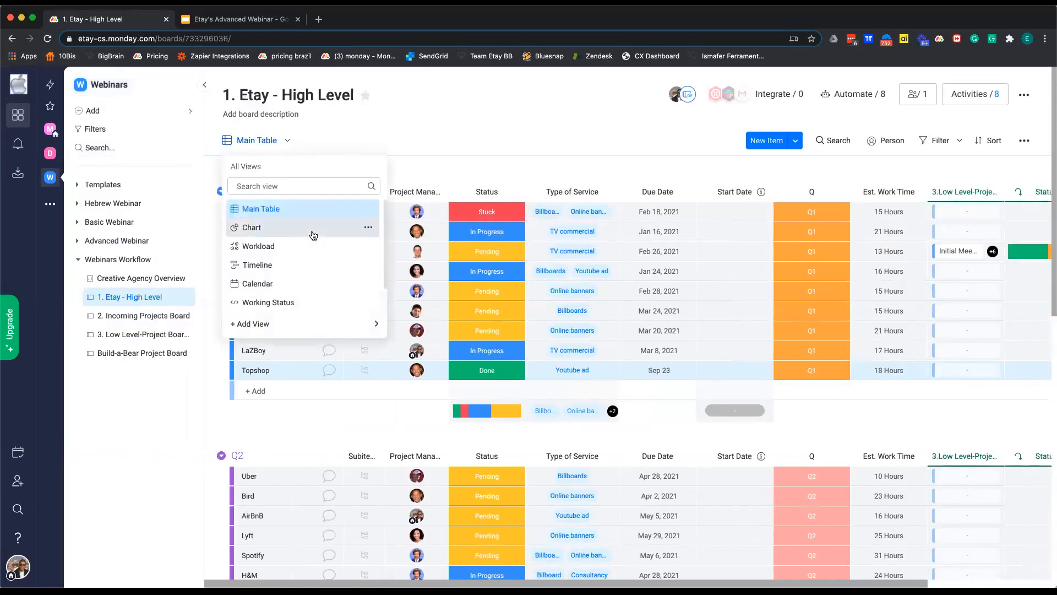
mouse_move(320, 324)
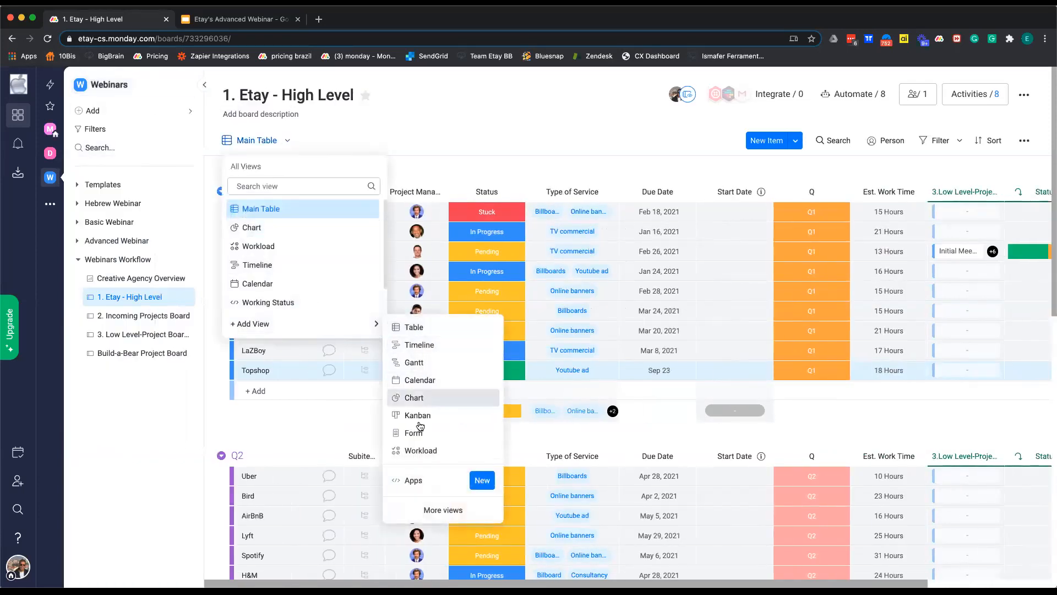
left_click(416, 480)
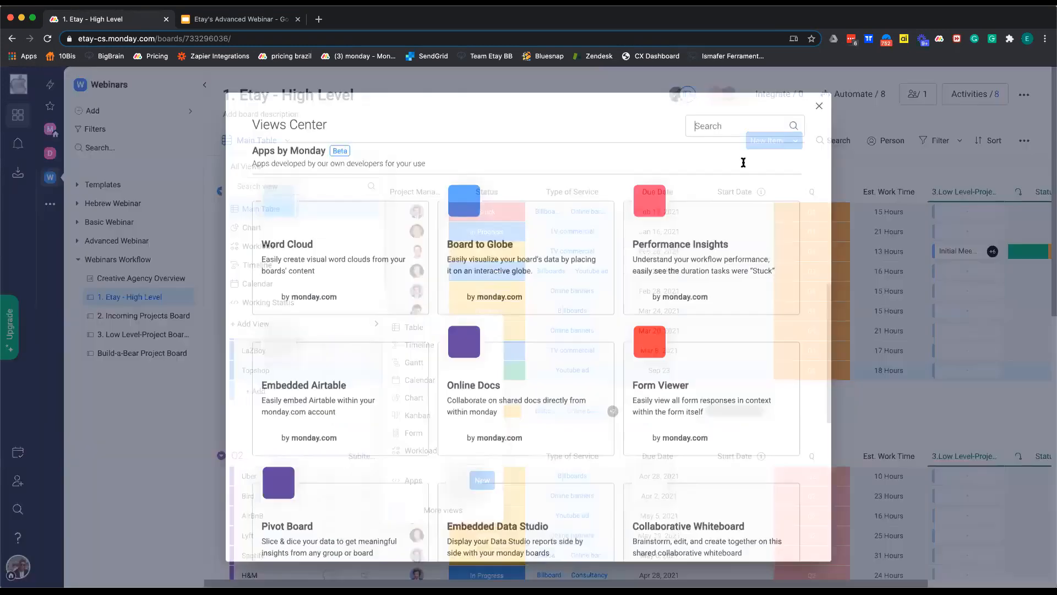
scroll(402, 319, "down", 3)
scroll(410, 318, "down", 6)
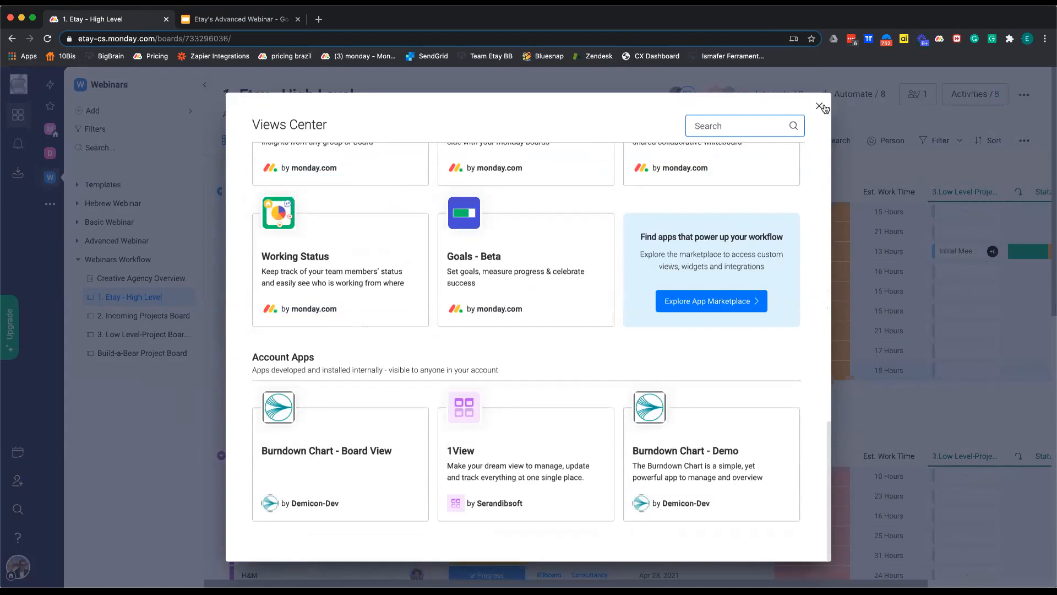
left_click(819, 106)
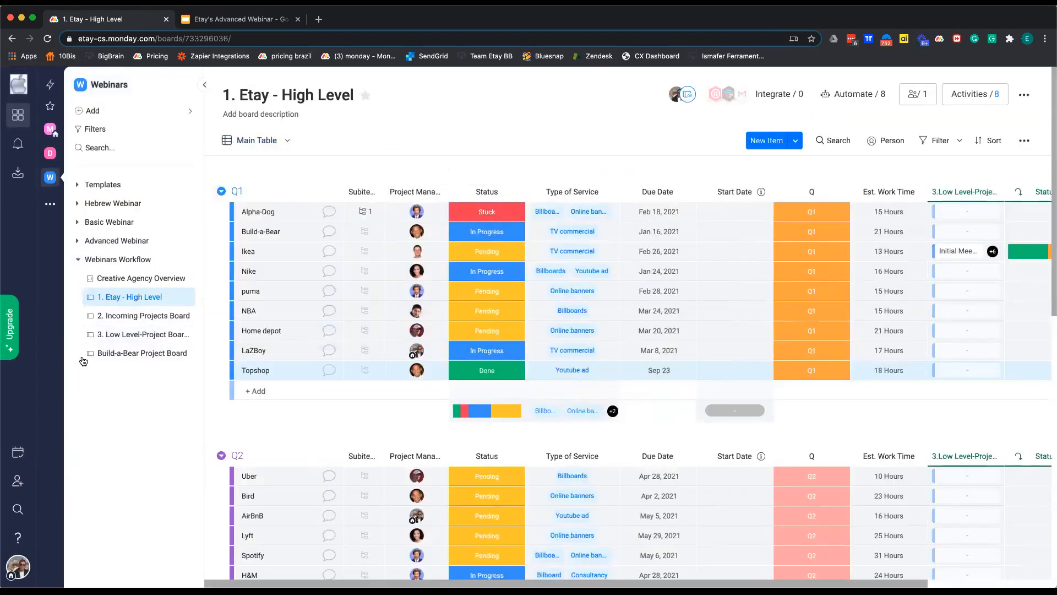
Browse the Apps Marketplace, from the featured apps through the CRM, Team Management and Collaboration categories, and close it.
left_click(18, 575)
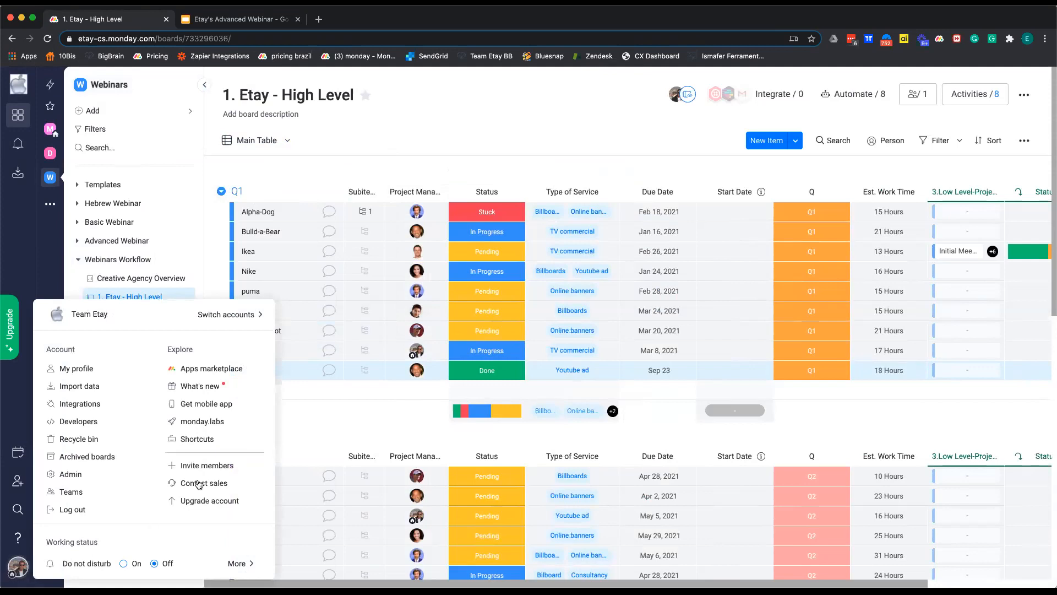
left_click(196, 370)
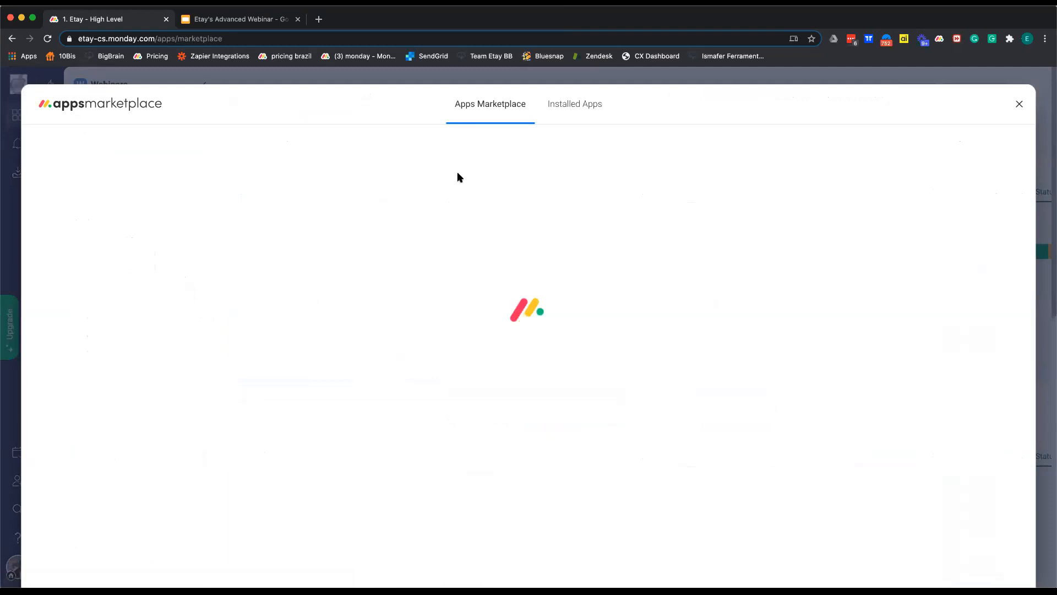
scroll(450, 388, "down", 5)
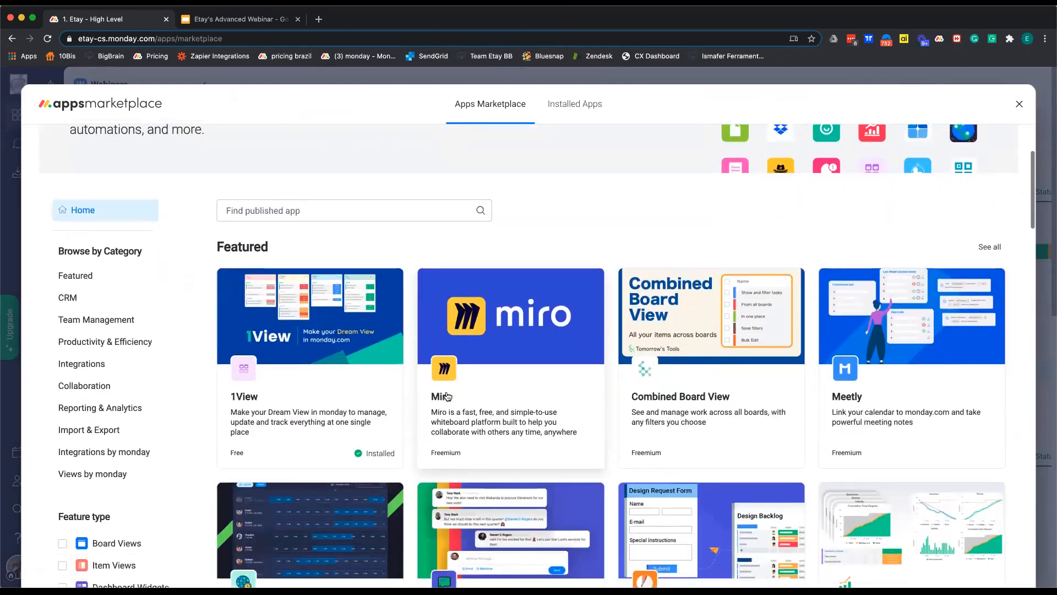
scroll(435, 402, "down", 12)
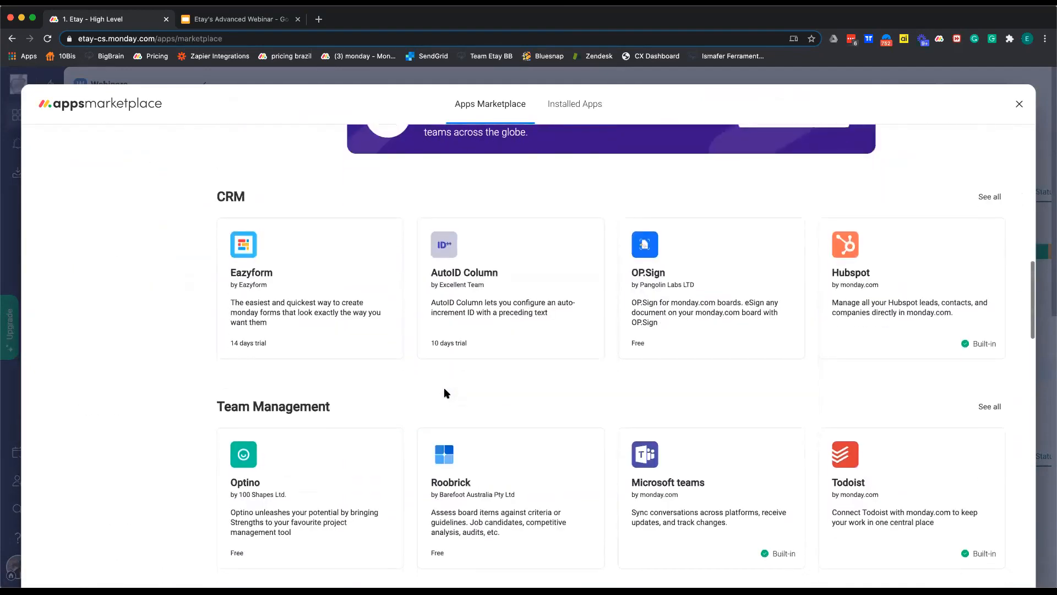
scroll(445, 394, "down", 3)
scroll(264, 236, "up", 4)
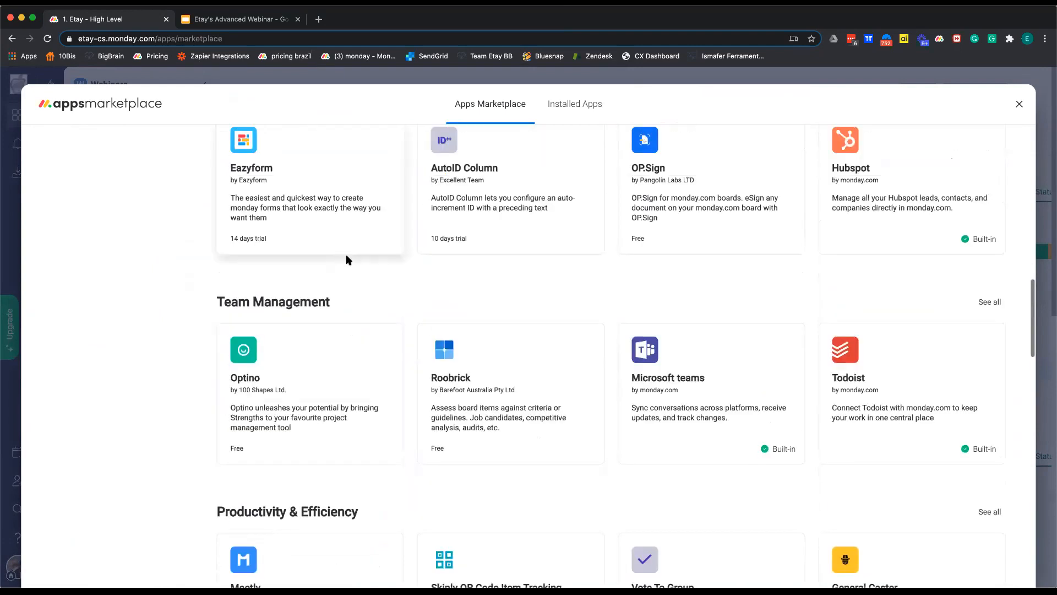
scroll(392, 283, "up", 1)
scroll(392, 283, "up", 2)
scroll(277, 249, "down", 6)
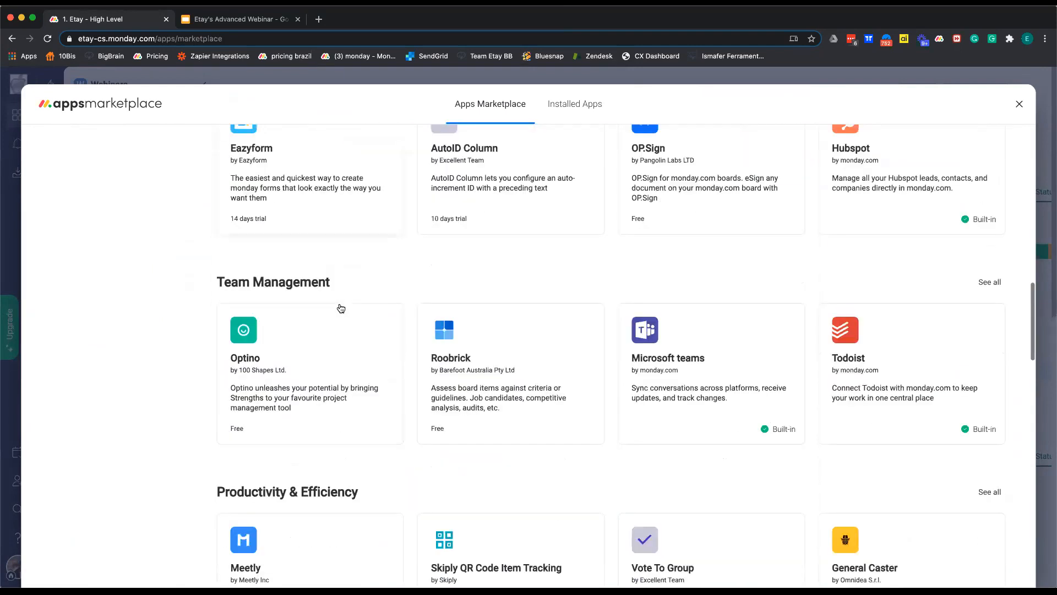
scroll(341, 308, "down", 8)
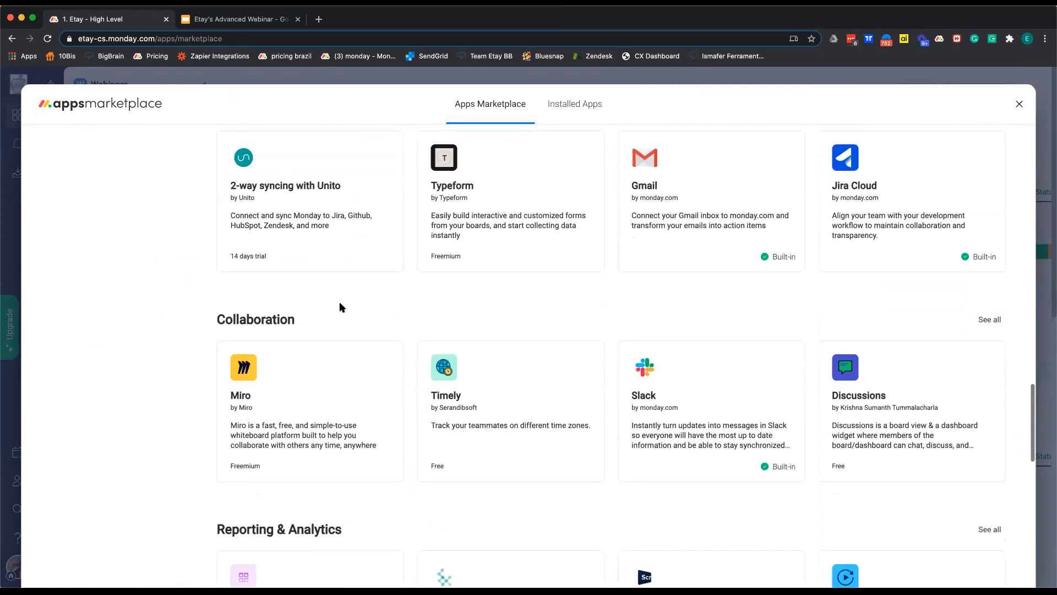
scroll(340, 307, "up", 10)
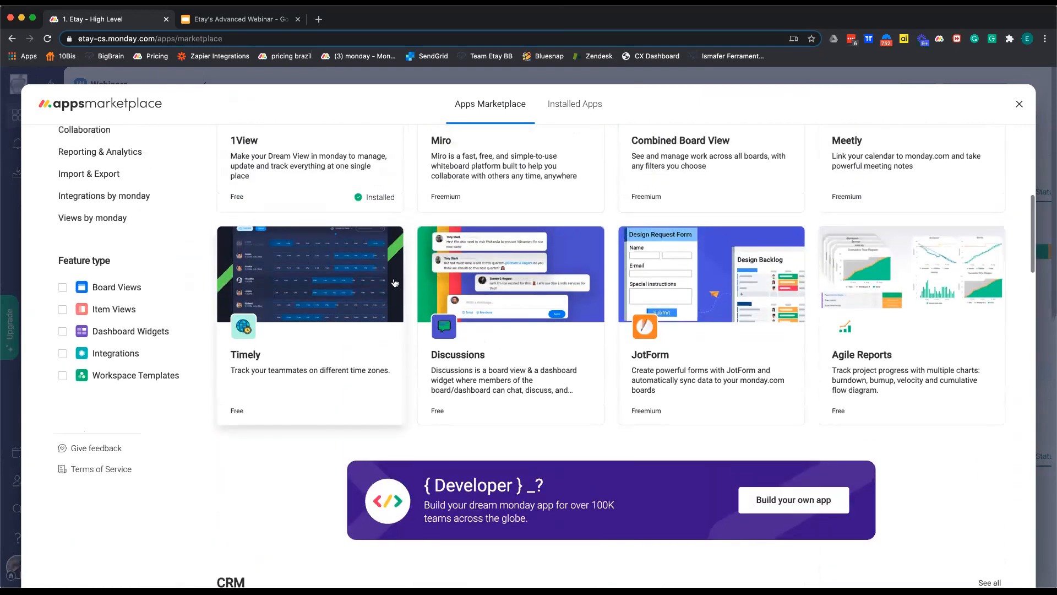
scroll(451, 238, "up", 5)
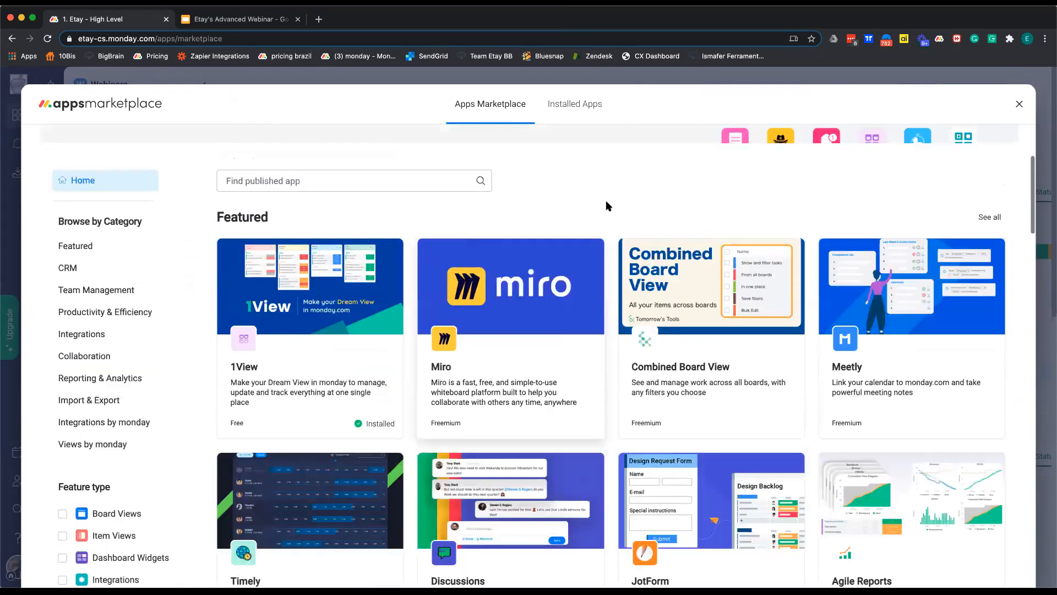
scroll(582, 272, "down", 4)
scroll(511, 254, "up", 6)
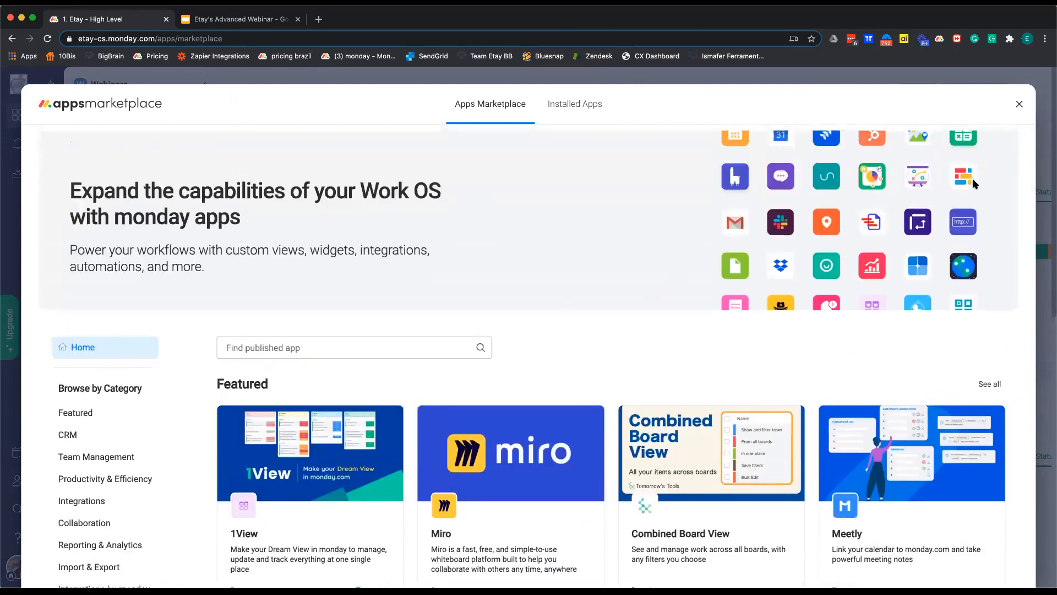
left_click(1019, 104)
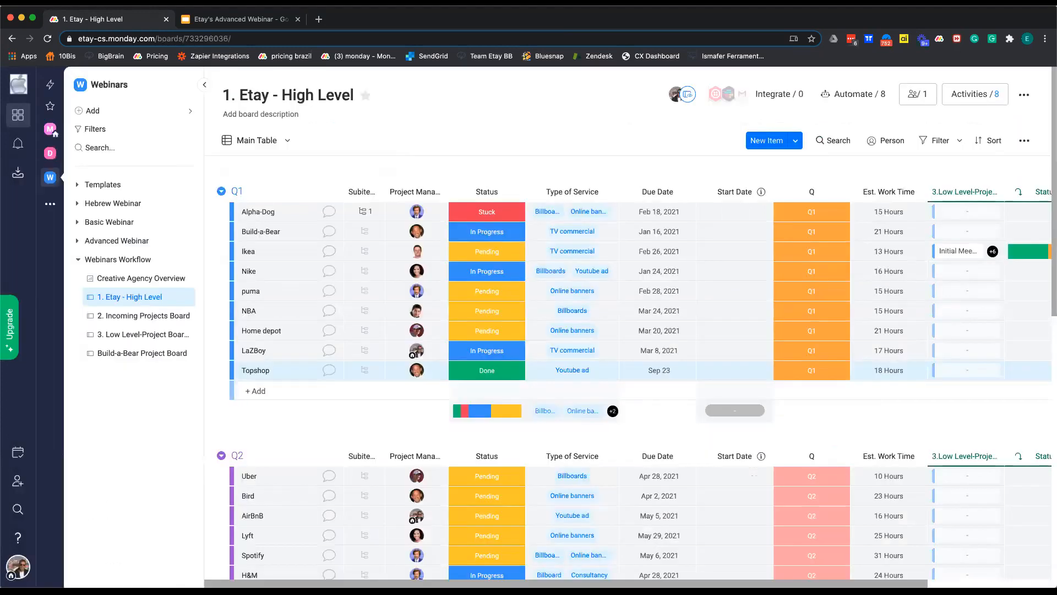
Open the Incoming Projects Board and review its board permission levels without changing them.
left_click(156, 316)
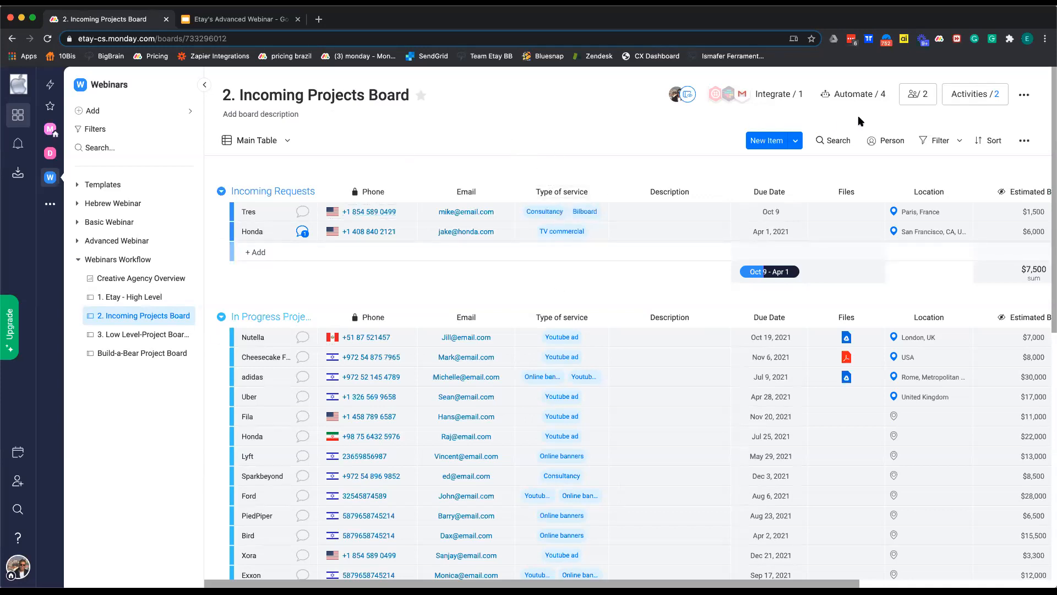
left_click(1021, 97)
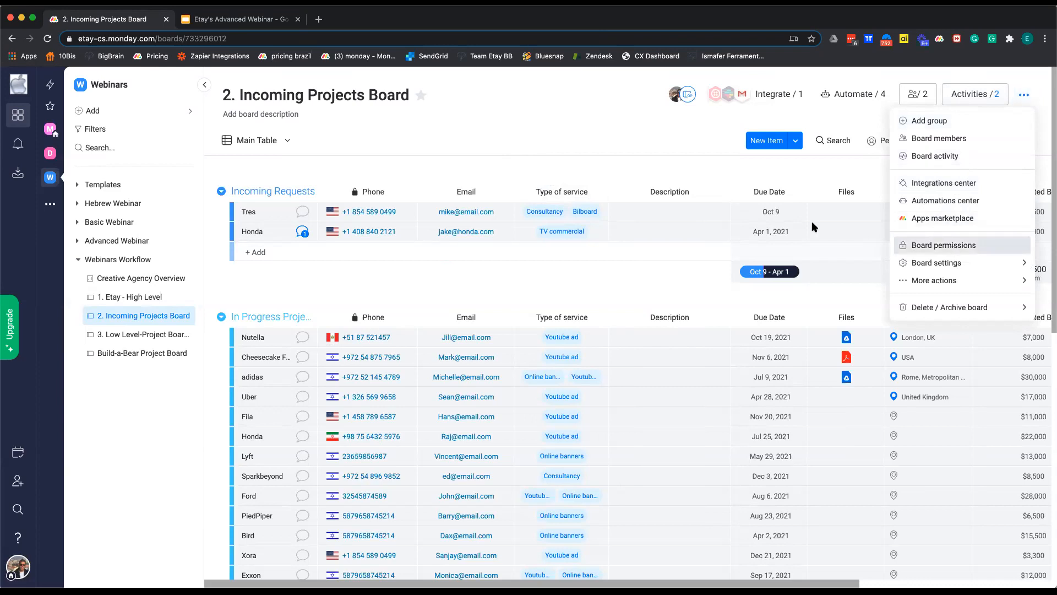
left_click(955, 248)
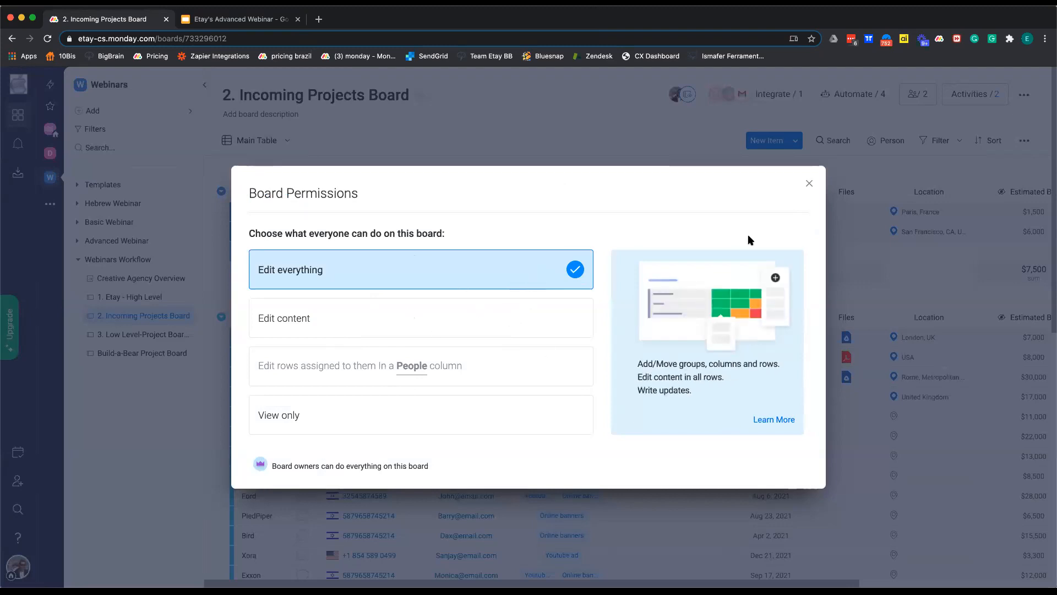
left_click(806, 183)
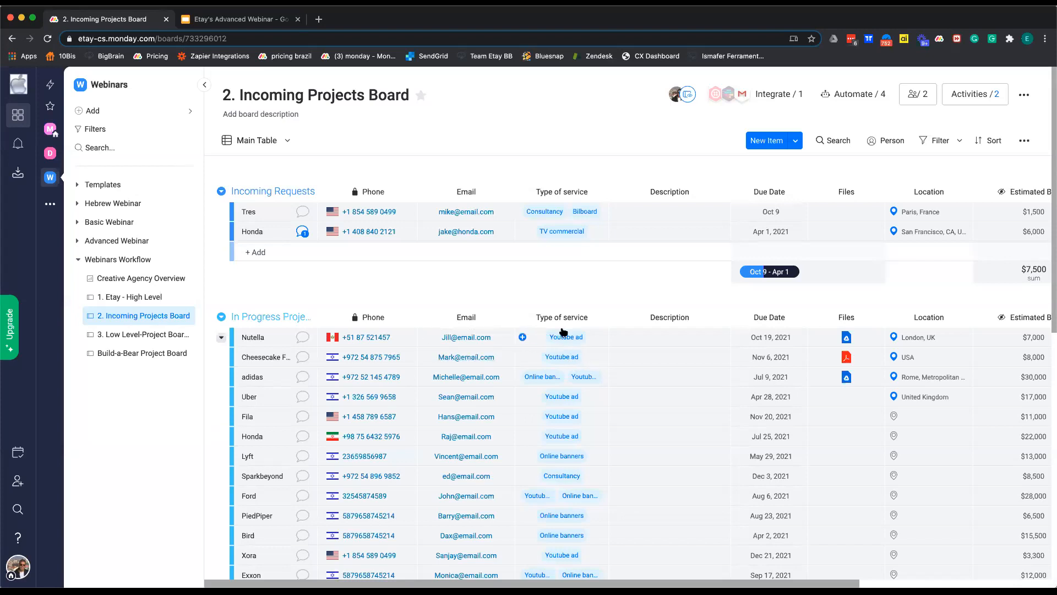
Remove the permission restriction from the Estimated Budget column.
scroll(532, 310, "right", 2)
scroll(532, 310, "right", 5)
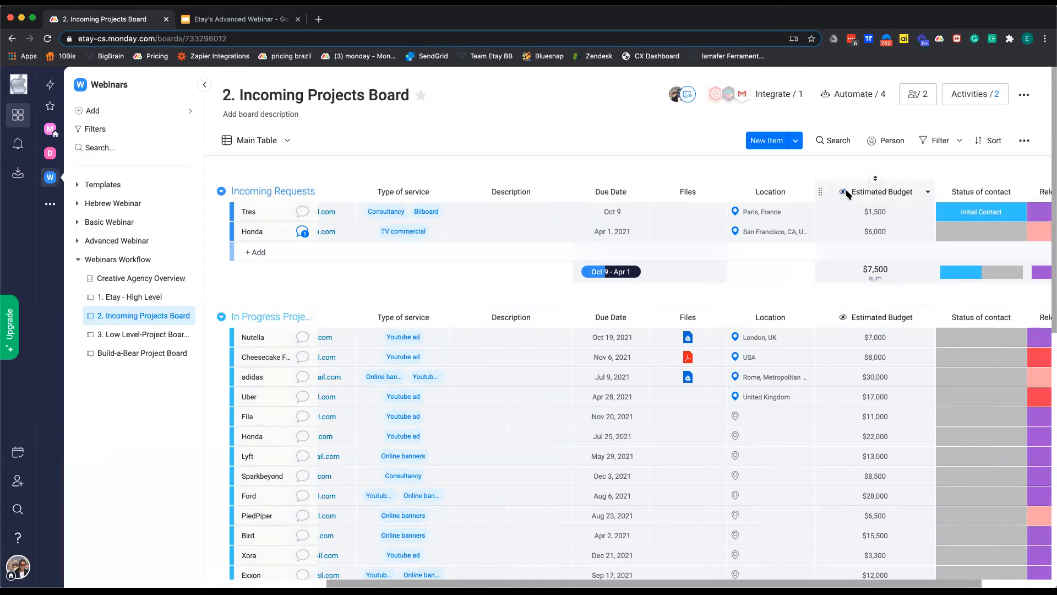
left_click(928, 193)
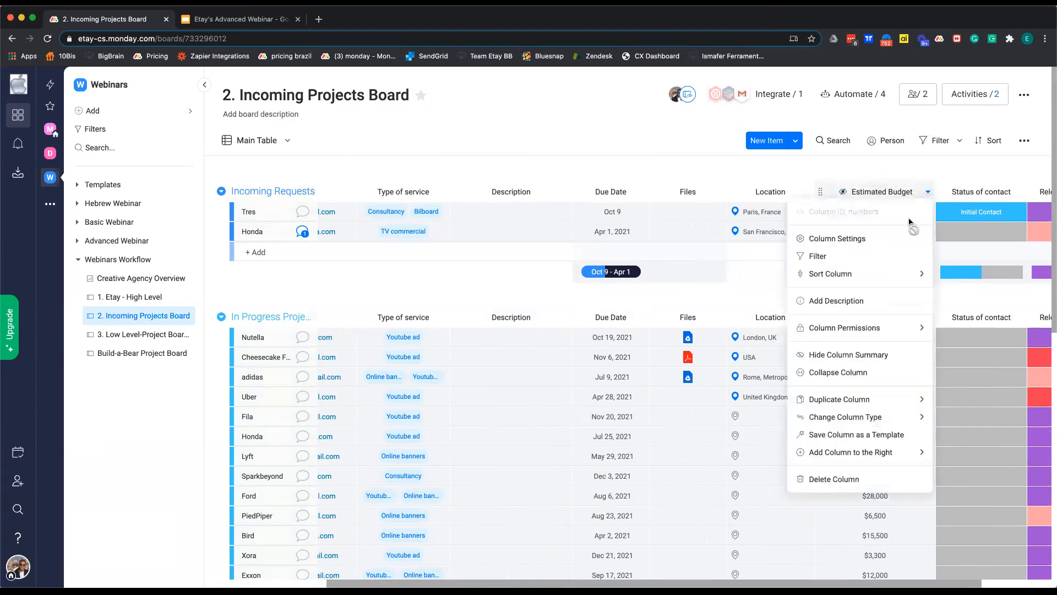
mouse_move(875, 333)
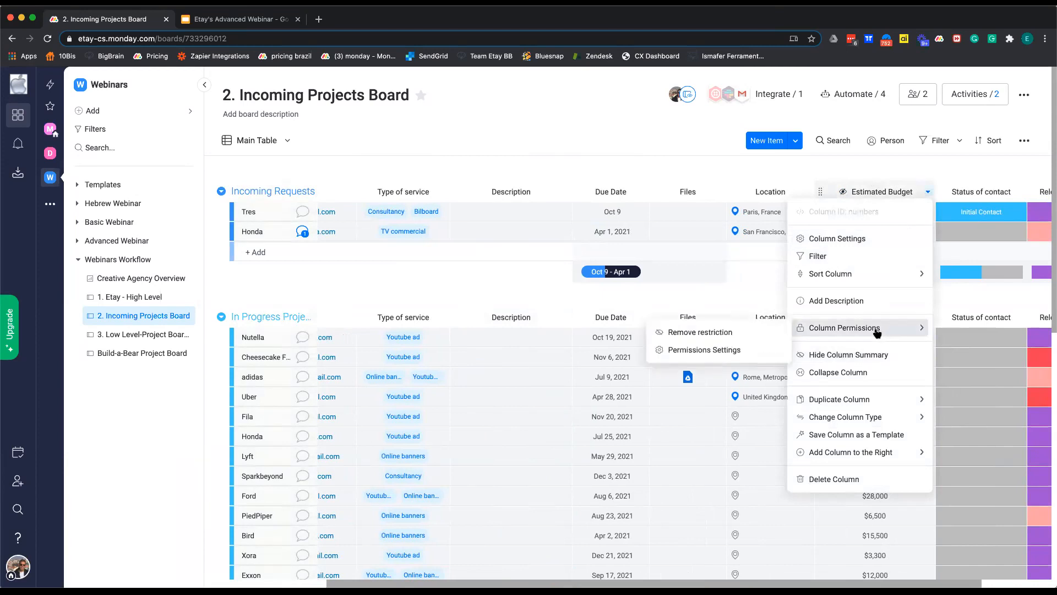
left_click(752, 337)
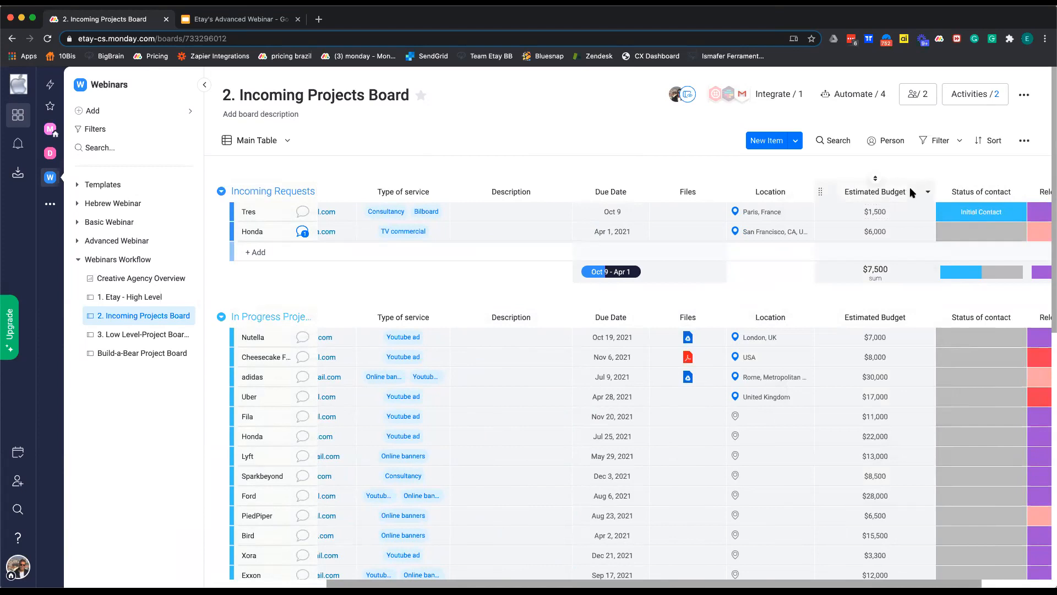
Restrict who can view the Estimated Budget column, keeping only the board owner as a permitted viewer.
left_click(927, 192)
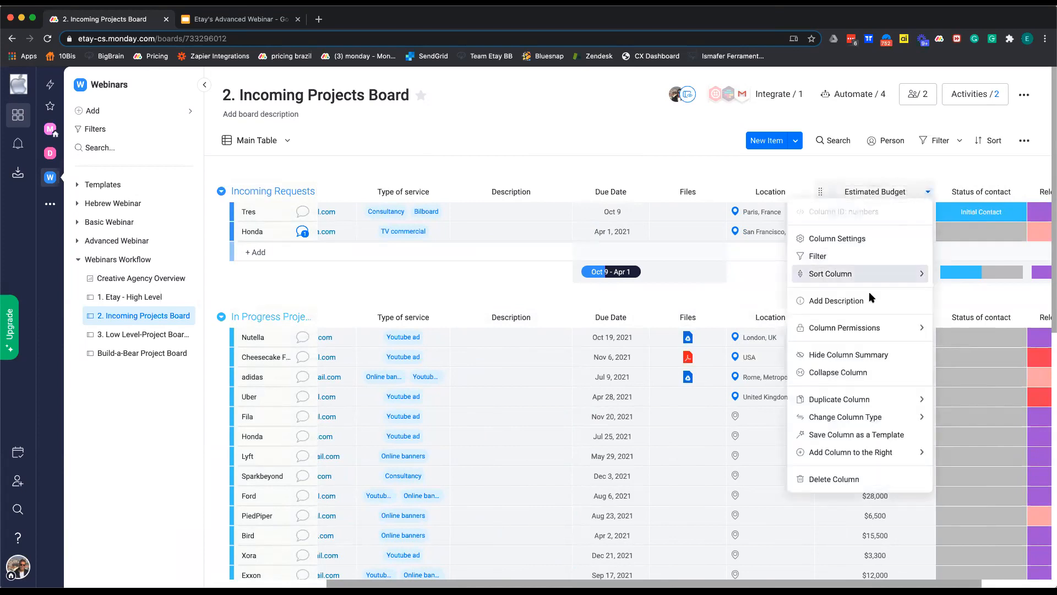
mouse_move(874, 325)
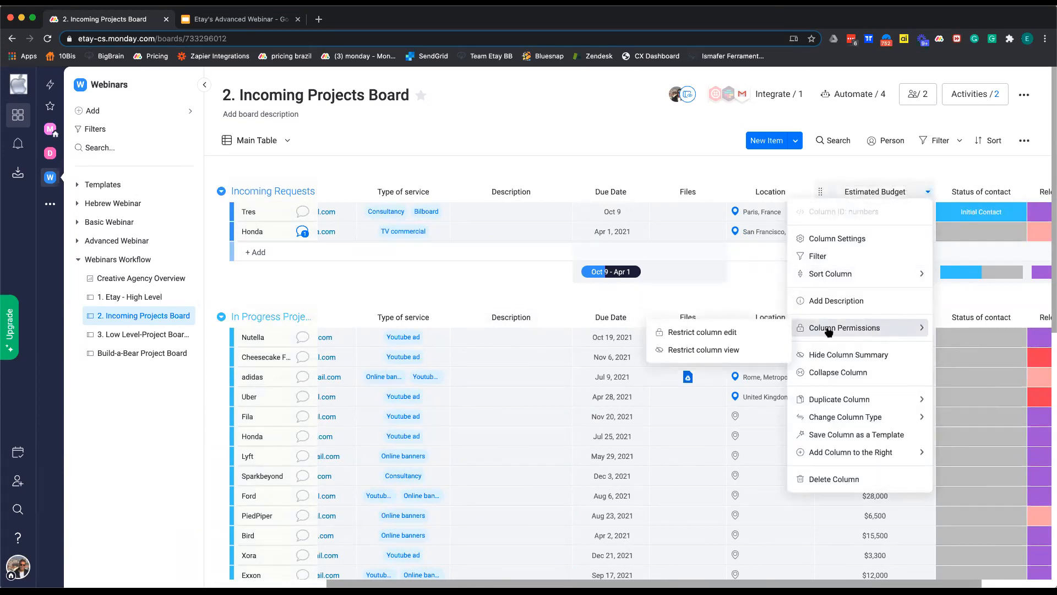
left_click(736, 358)
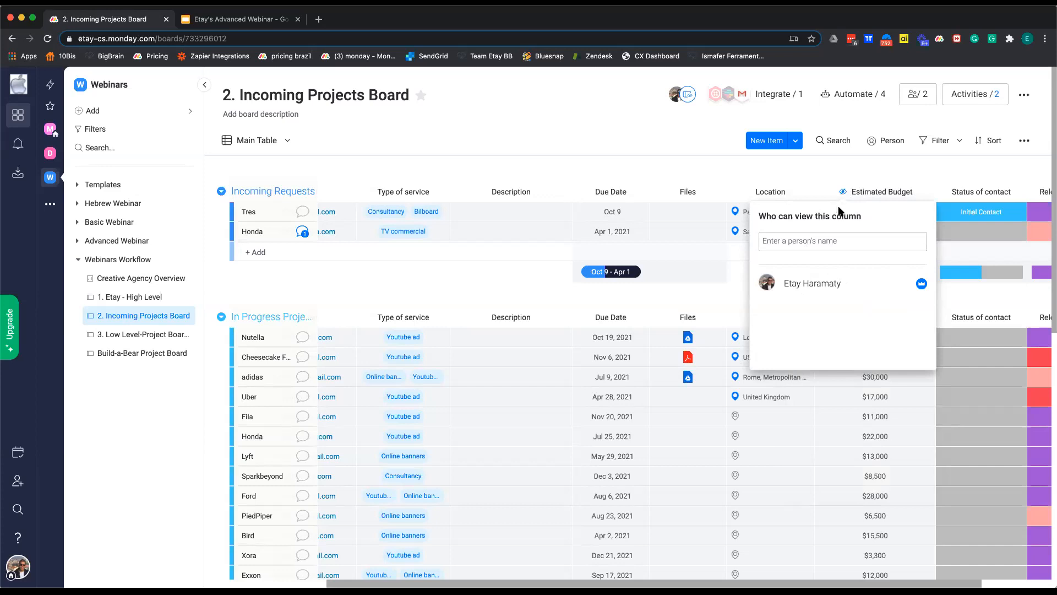
left_click(879, 170)
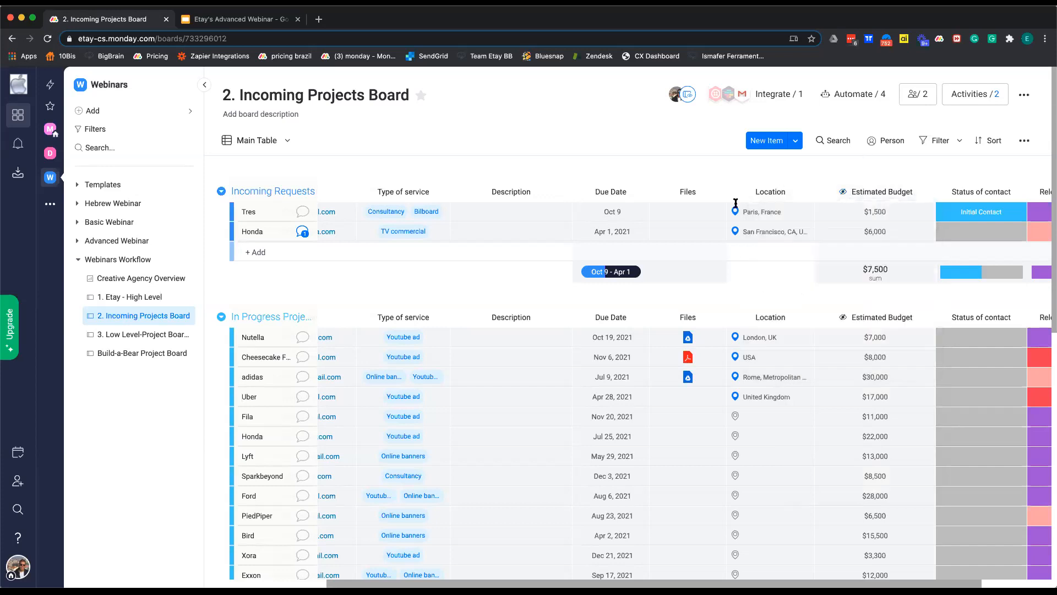
Remove the permission restriction from the Phone column.
scroll(728, 217, "left", 2)
scroll(728, 217, "left", 2)
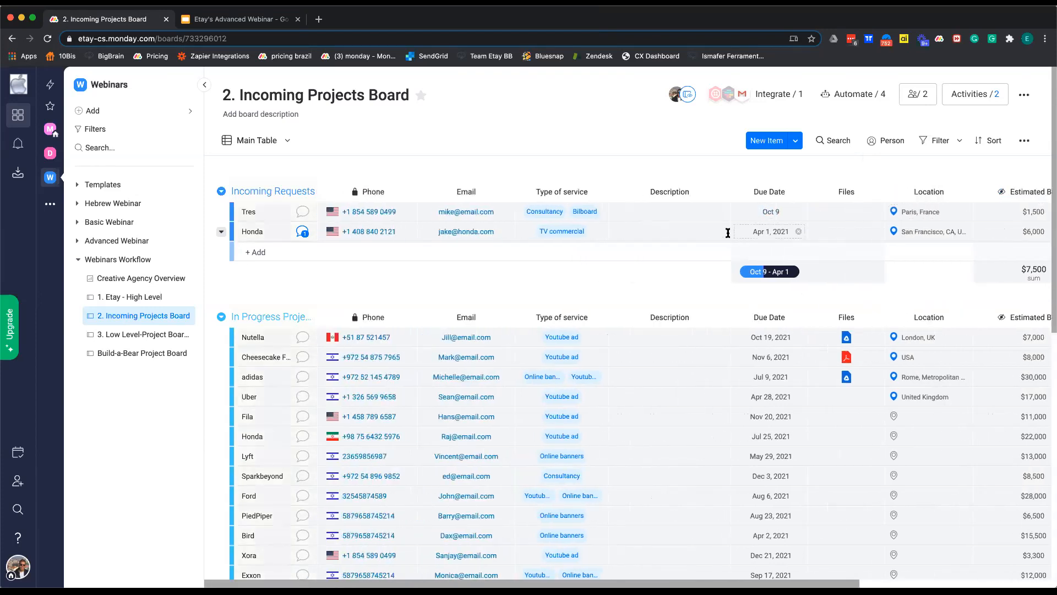
scroll(584, 226, "down", 1)
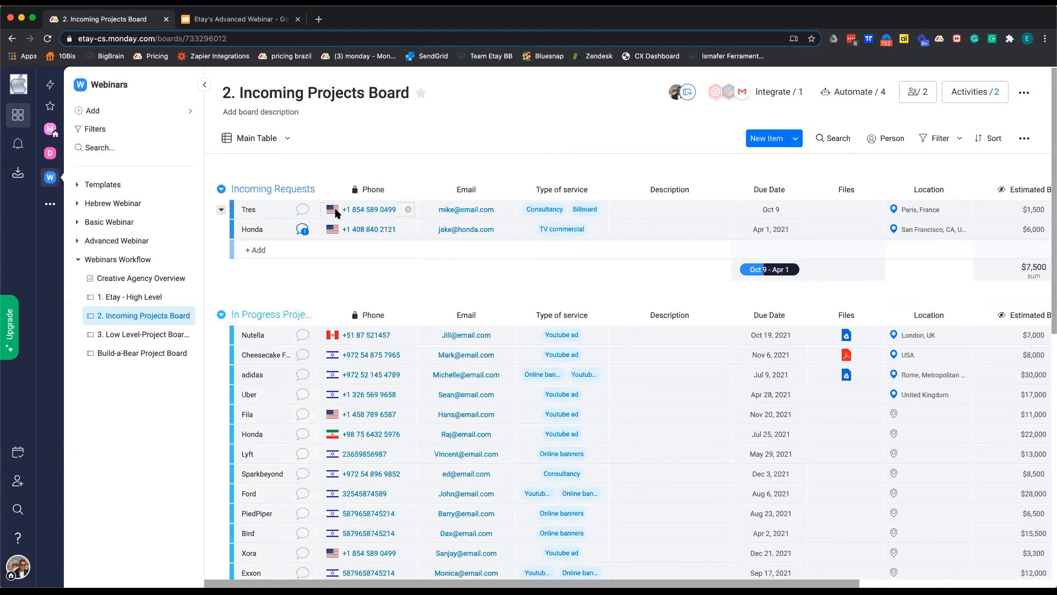
left_click(409, 190)
mouse_move(472, 324)
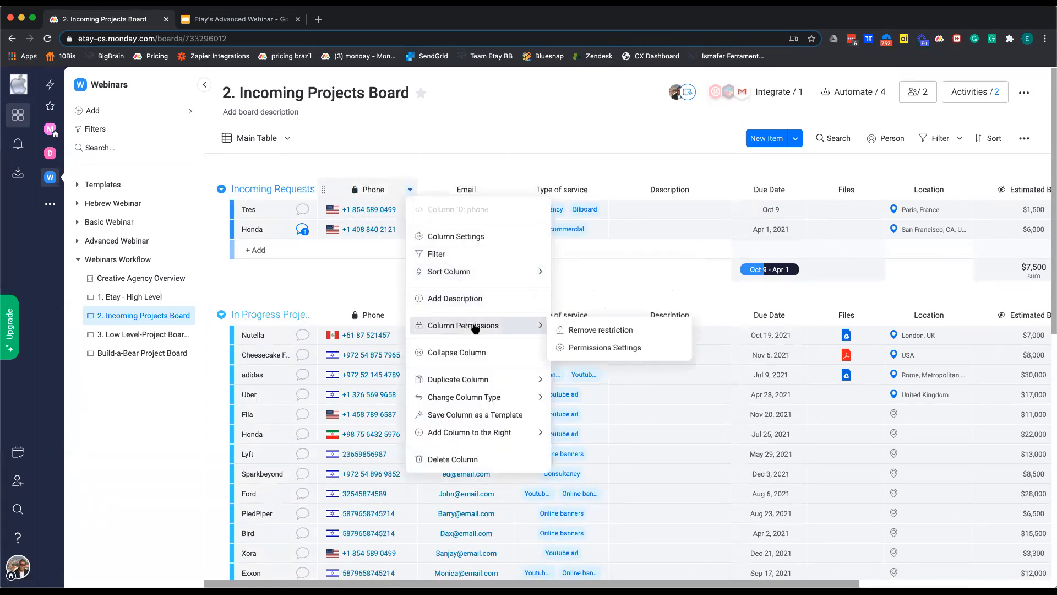
left_click(599, 330)
Restrict who can edit the Phone column, keeping only the board owner as a permitted editor.
left_click(409, 190)
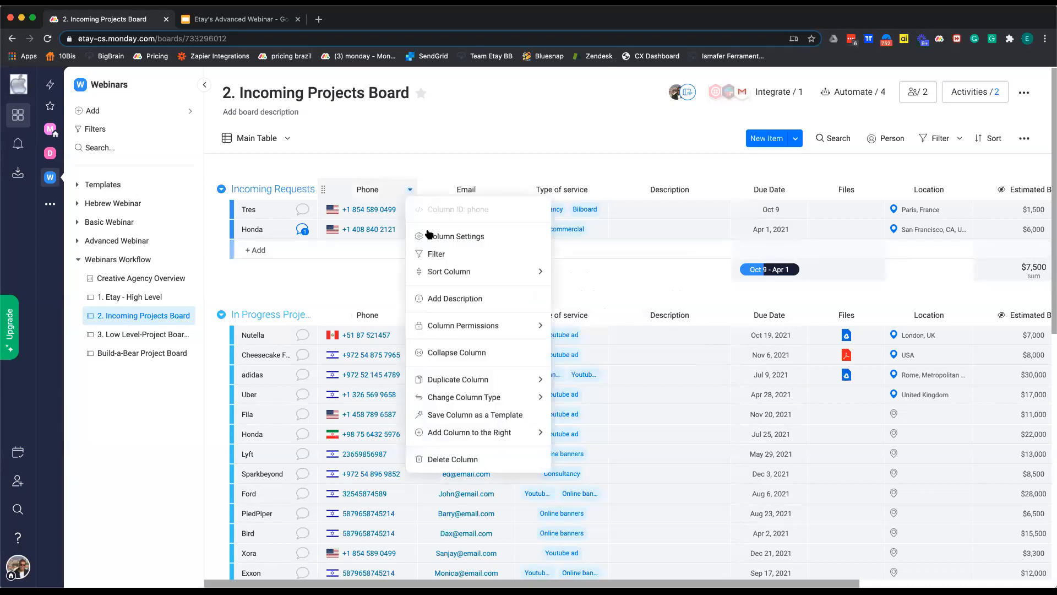
mouse_move(483, 326)
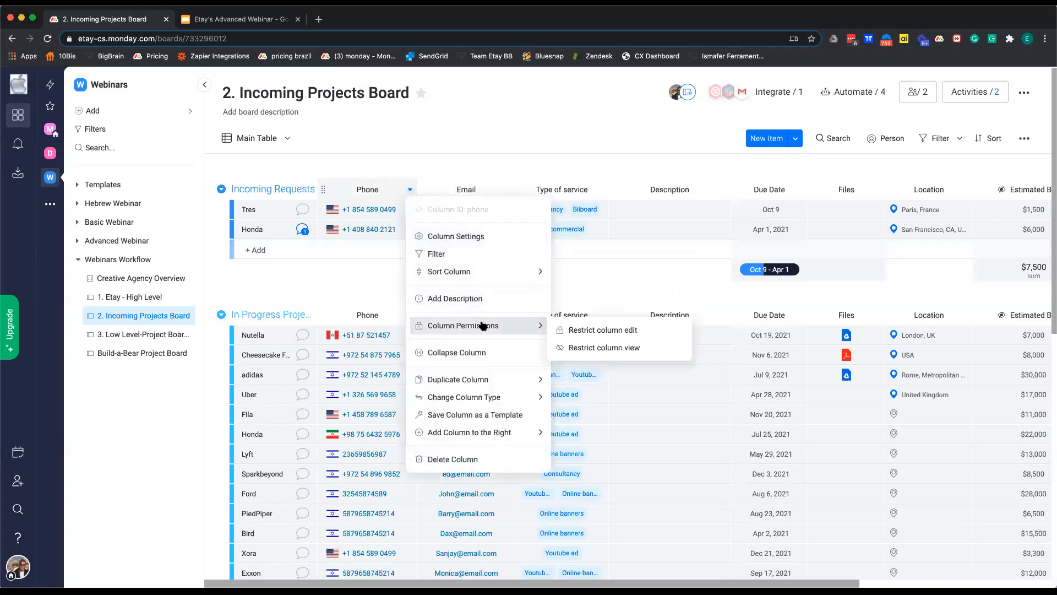
left_click(626, 332)
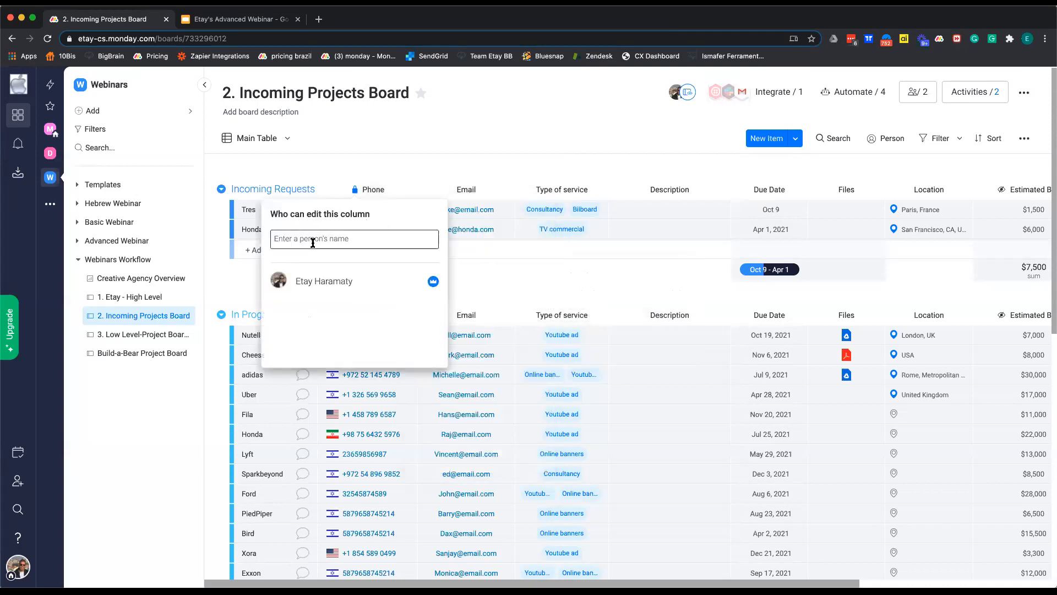
left_click(521, 280)
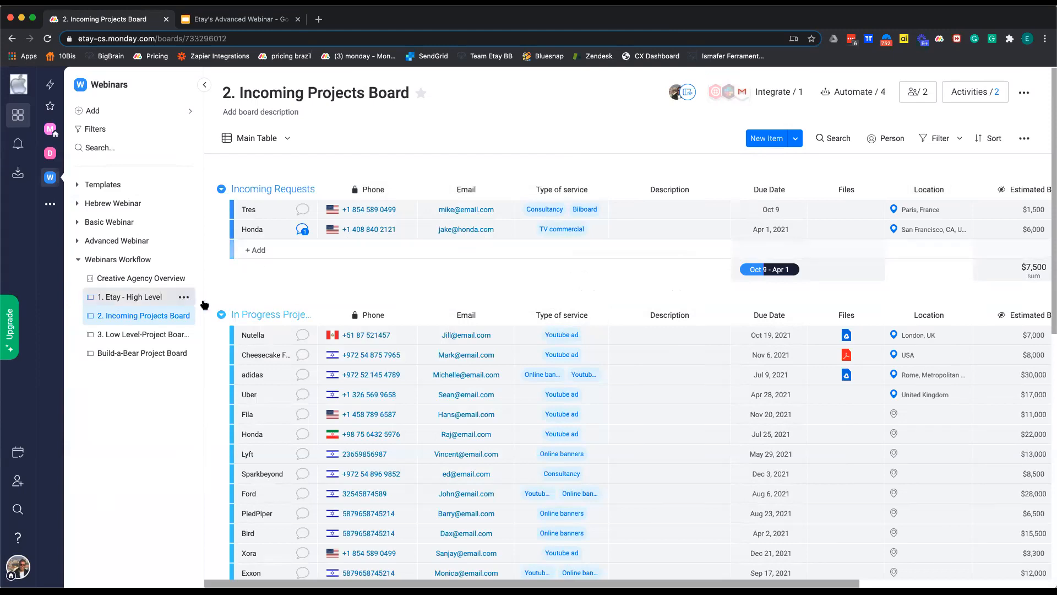
Open the High Level board and review its list of active board automations.
left_click(157, 300)
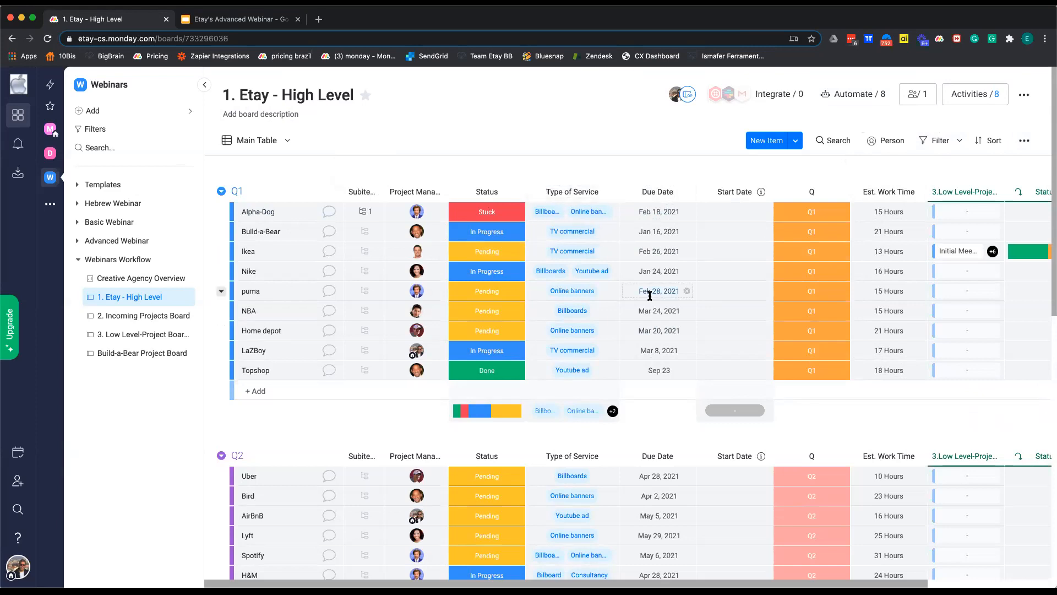
left_click(847, 98)
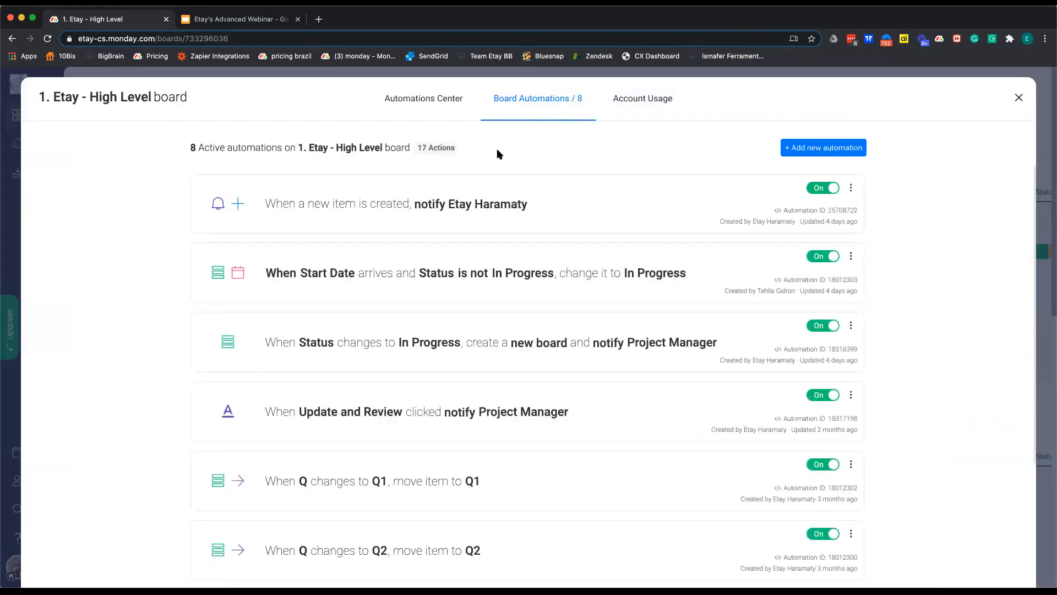
scroll(468, 427, "down", 1)
scroll(469, 426, "down", 3)
scroll(547, 373, "up", 4)
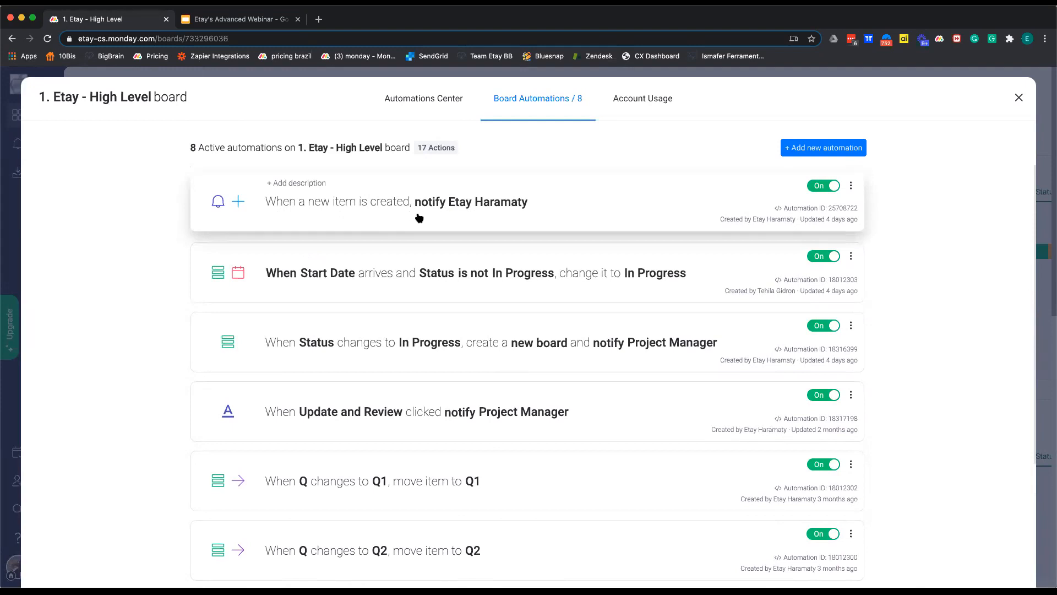
Examine the notification message in the automation for newly created items and return to the automation list without changing it.
left_click(526, 221)
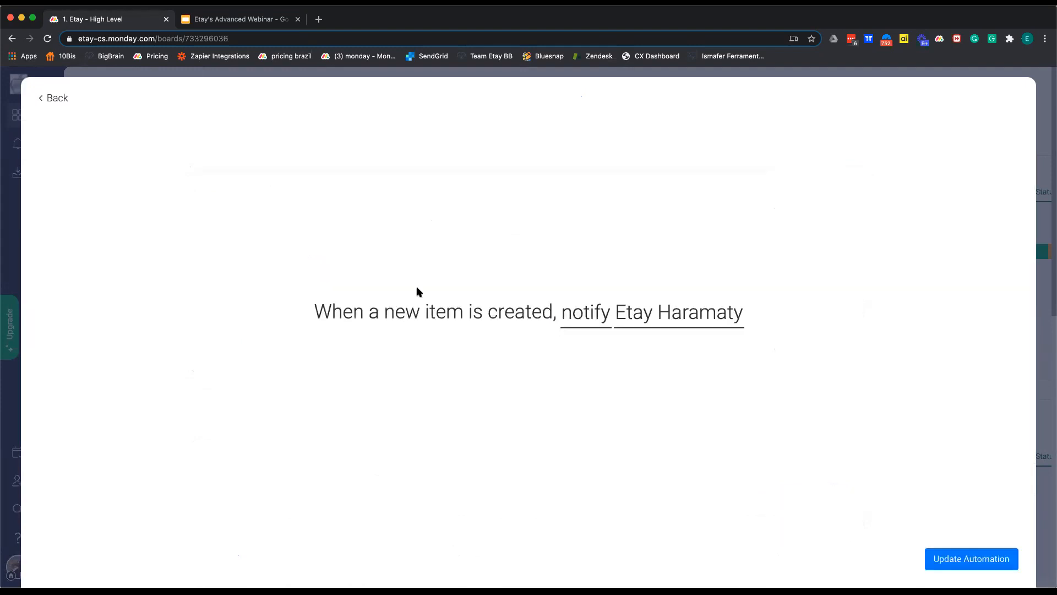
left_click(586, 323)
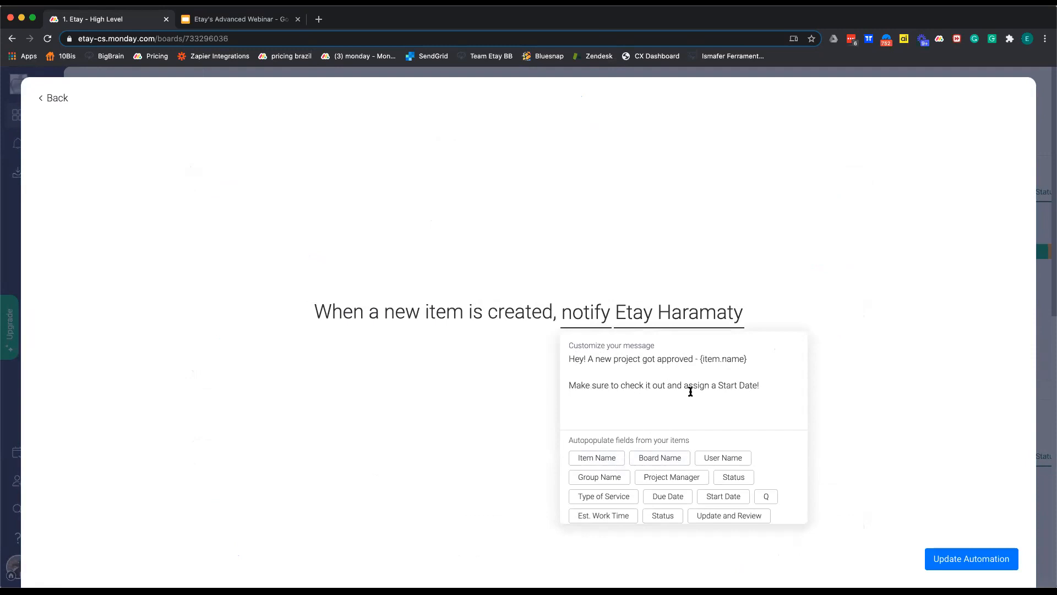
left_click(887, 345)
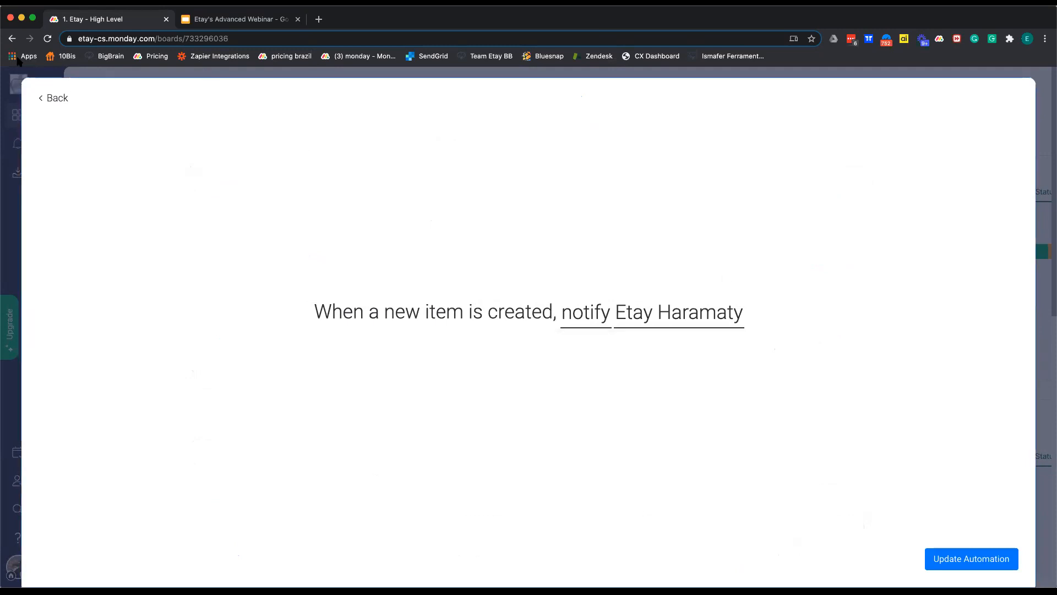
left_click(53, 99)
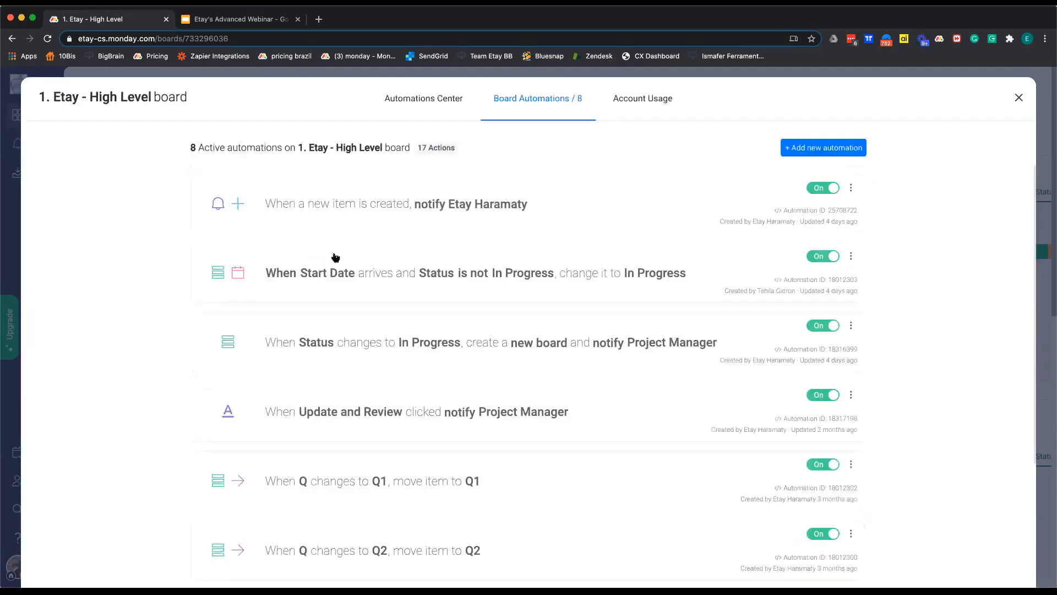
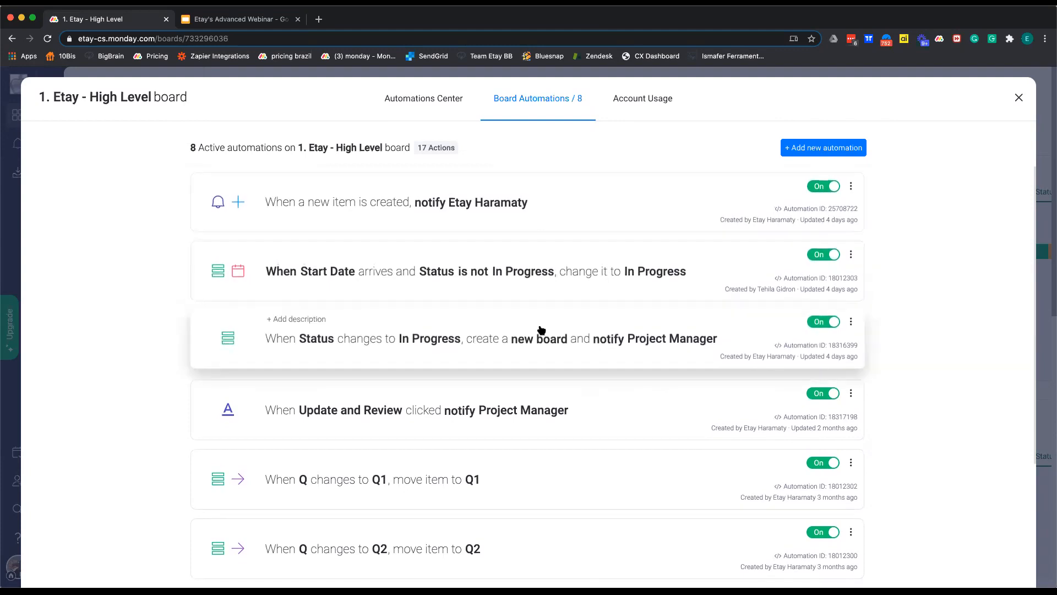
Review the High Level board's remaining automations for status changes and quarter moves, and close the list.
scroll(523, 361, "down", 2)
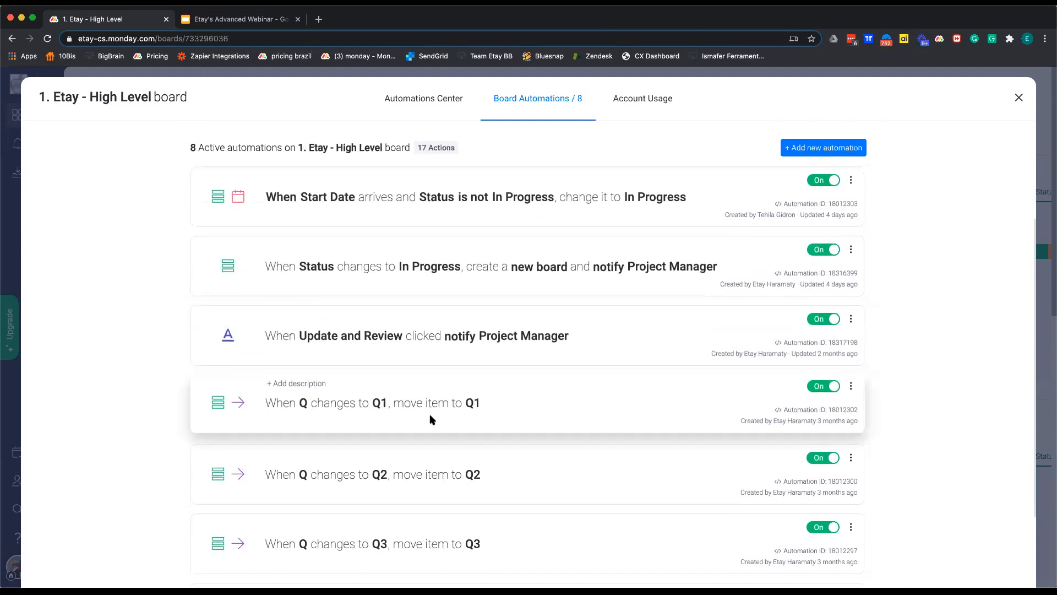
scroll(432, 419, "down", 1)
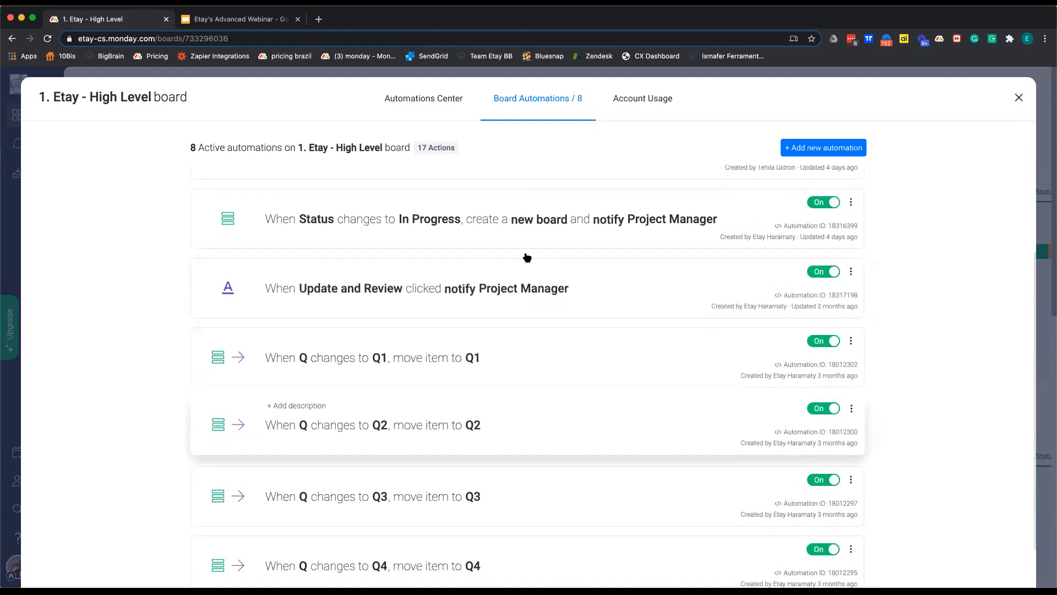
scroll(478, 388, "up", 3)
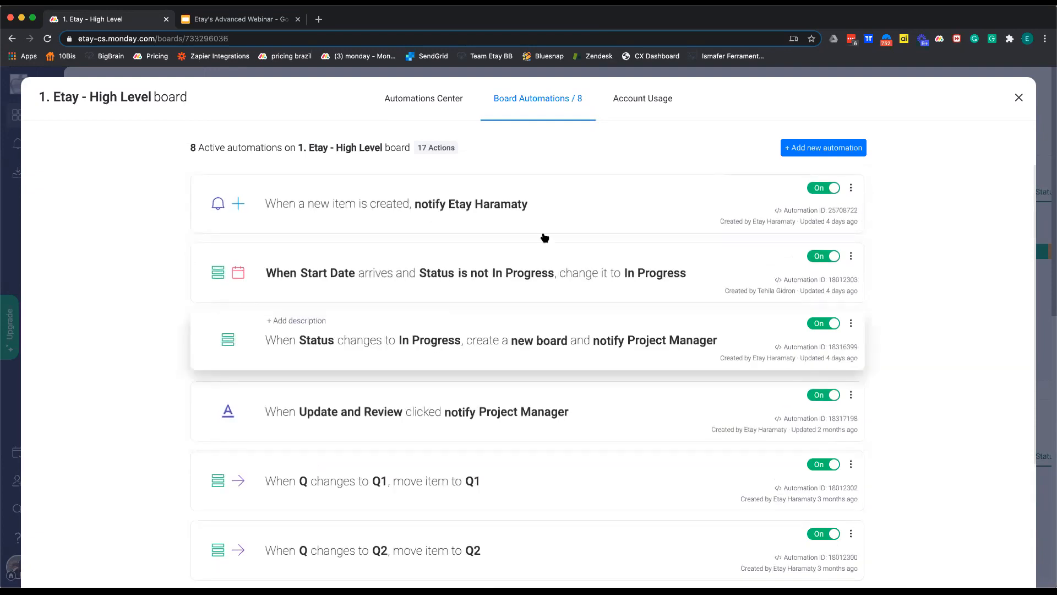
left_click(1018, 98)
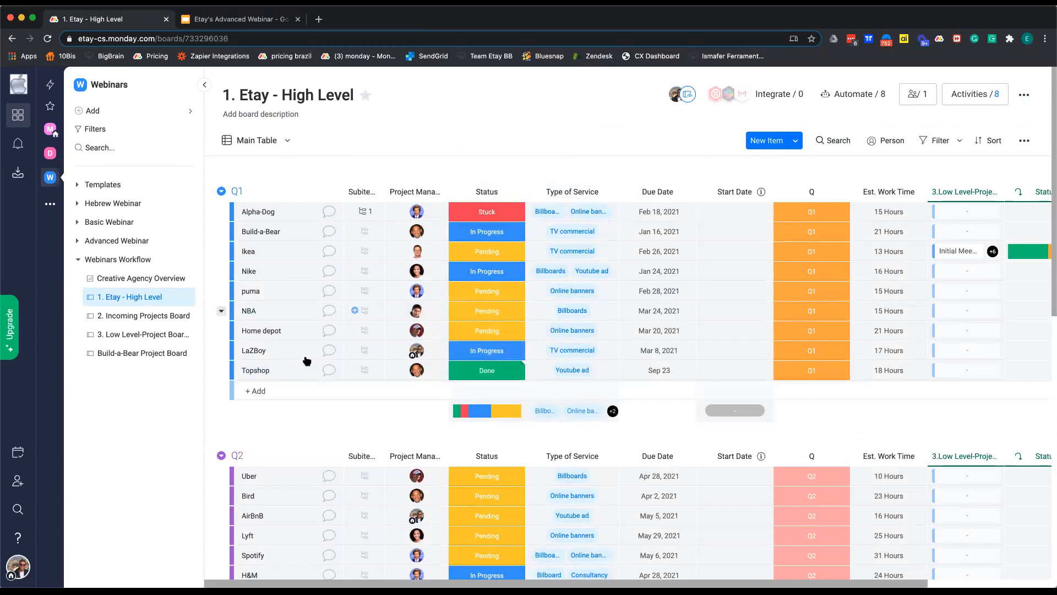
Clear the Status of the LaZBoy item in the Q1 group and set it to In Progress again.
left_click(486, 349)
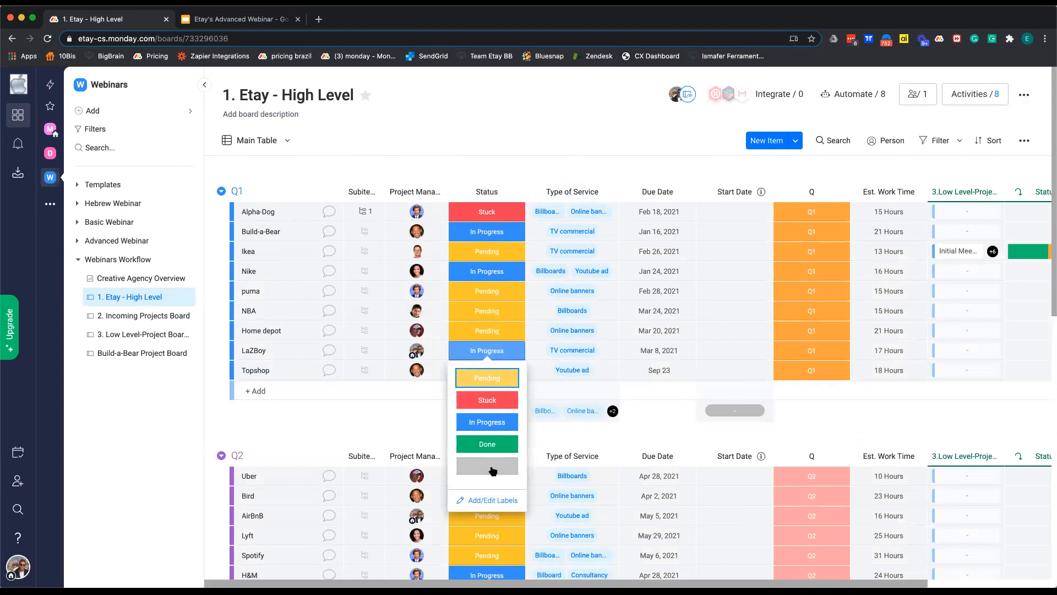
left_click(492, 470)
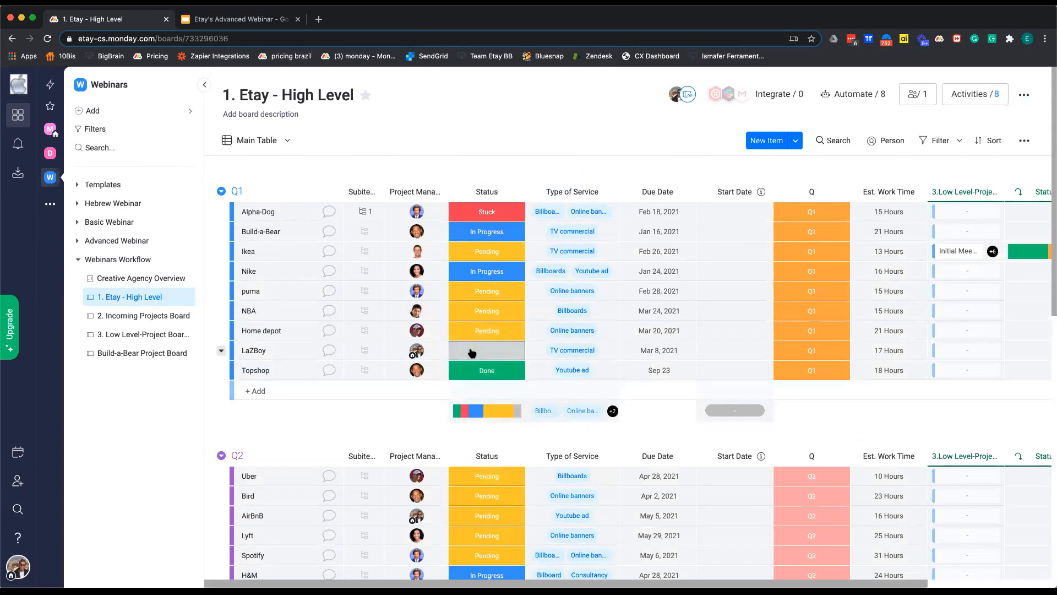
left_click(493, 357)
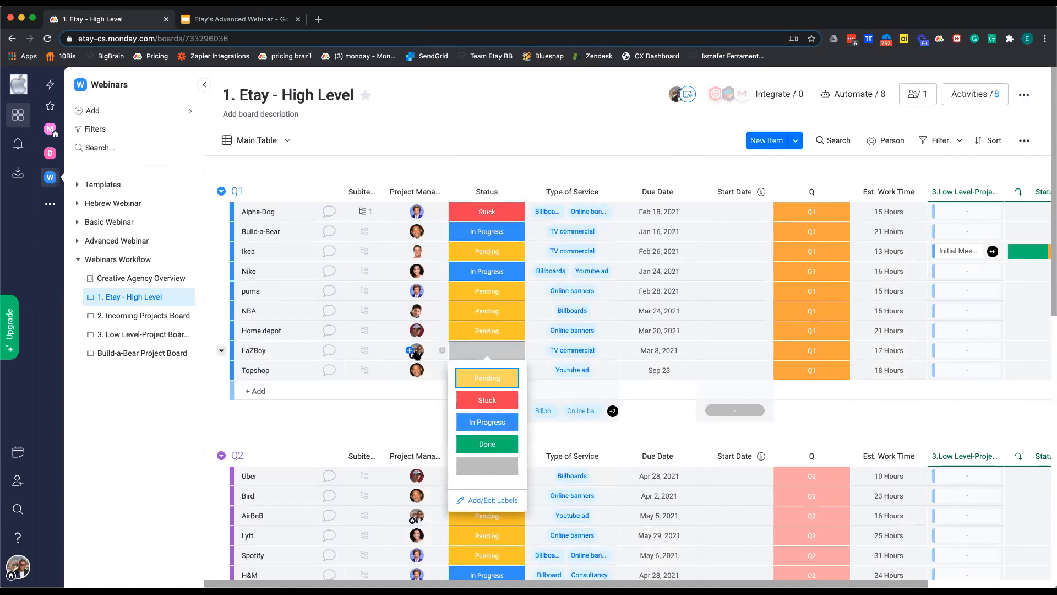
left_click(473, 421)
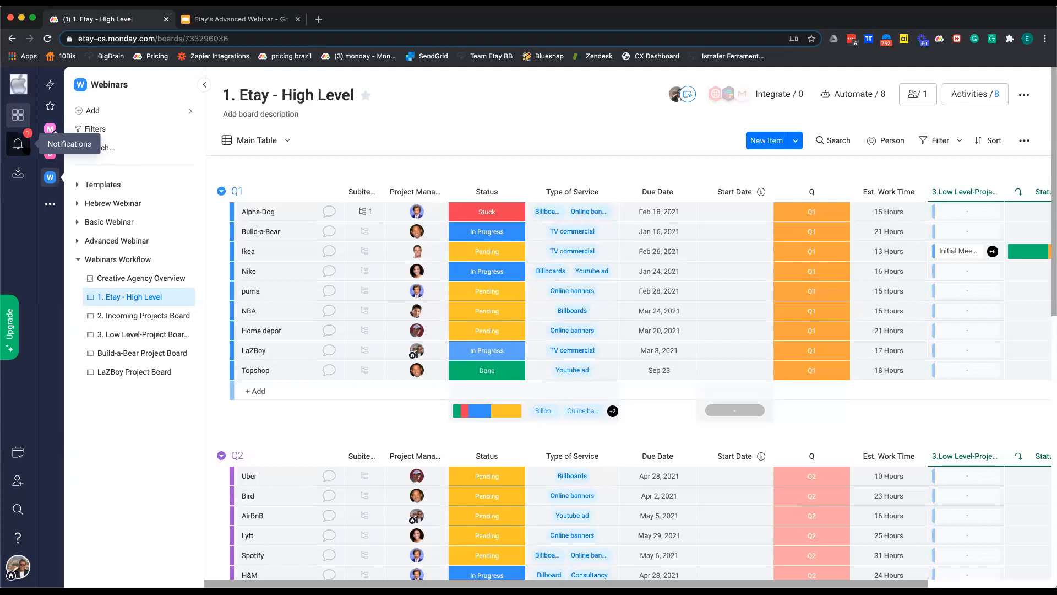
Open the LaZBoy Project Board from its new-project notification and look over its phases.
left_click(18, 143)
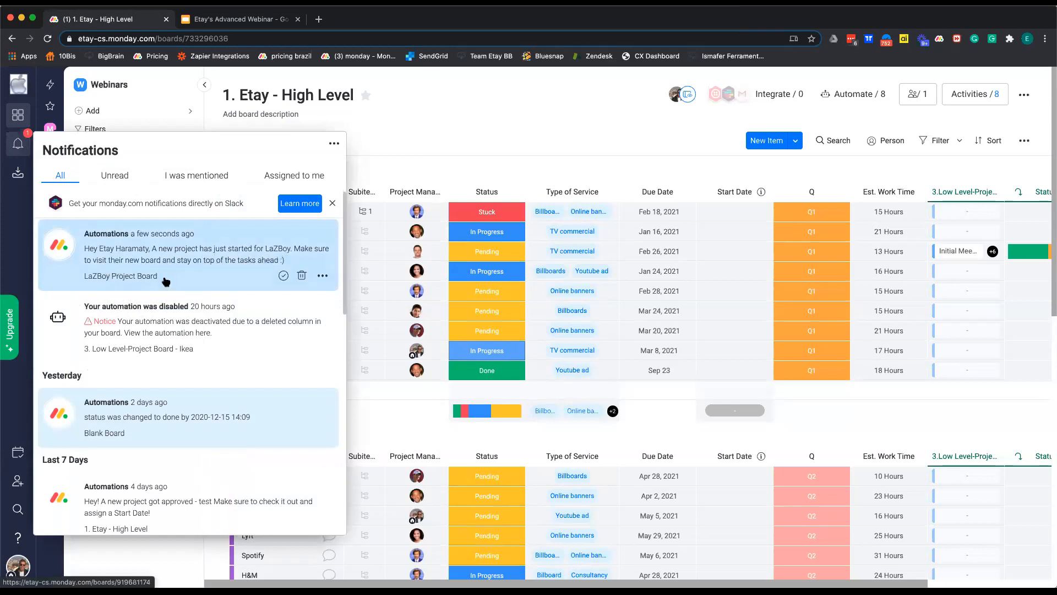
left_click(196, 267)
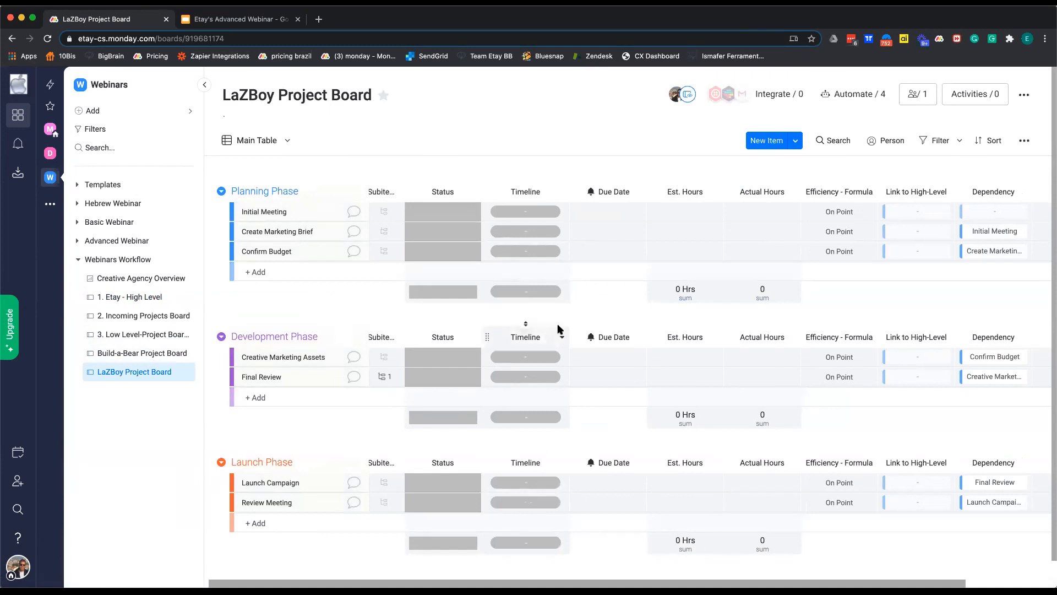
left_click(776, 275)
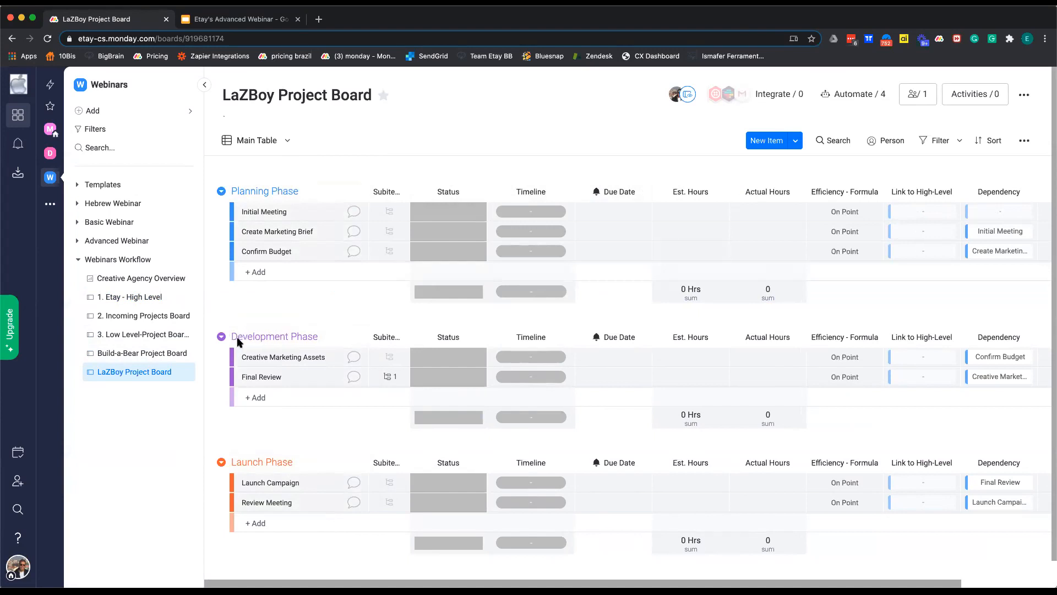
Return to the High Level board and check its automations that move items to their quarter group.
left_click(132, 317)
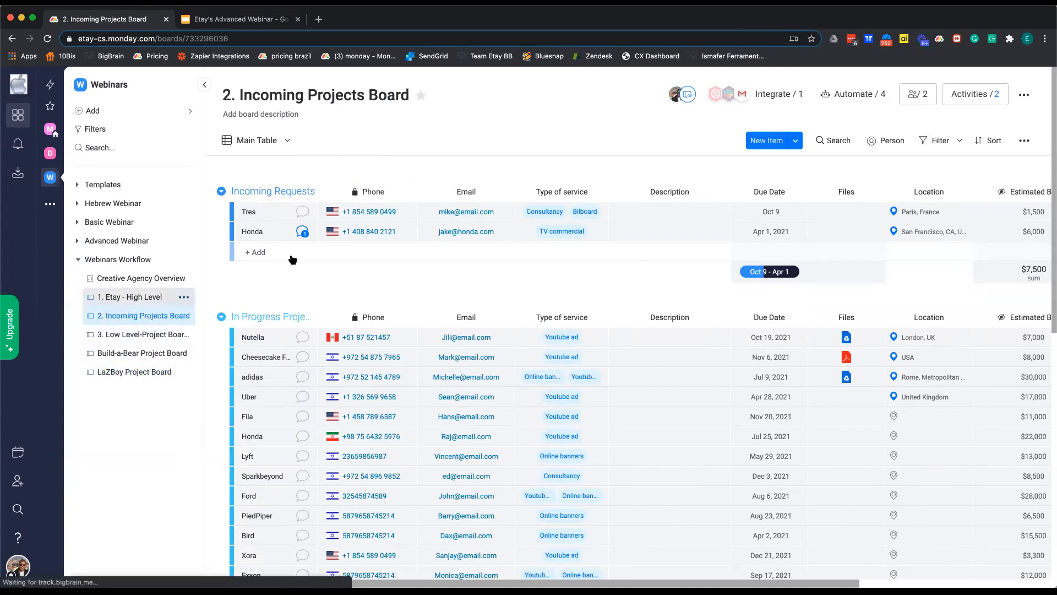
left_click(131, 297)
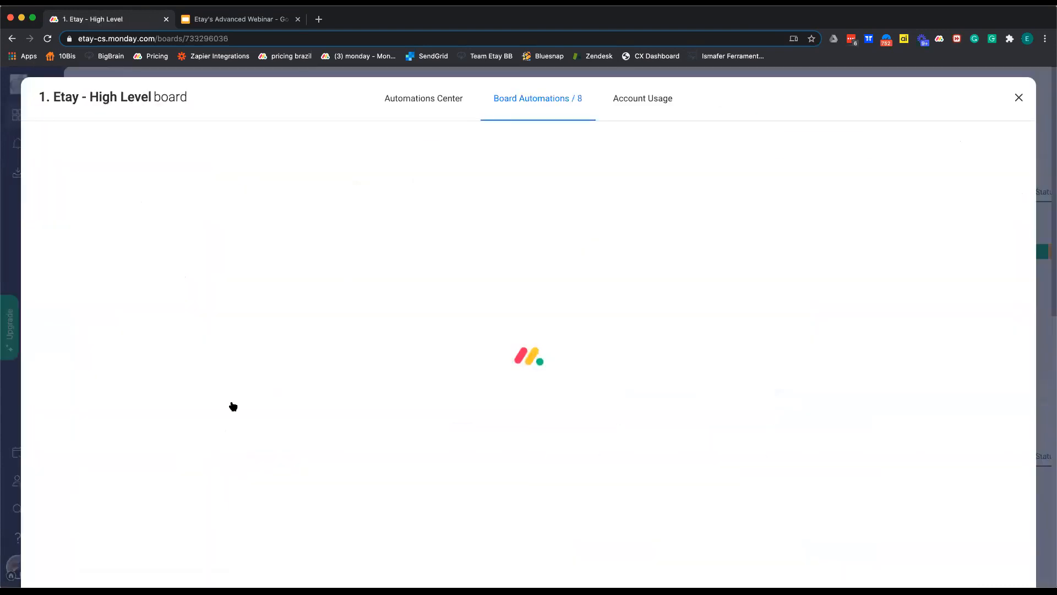
scroll(375, 402, "down", 3)
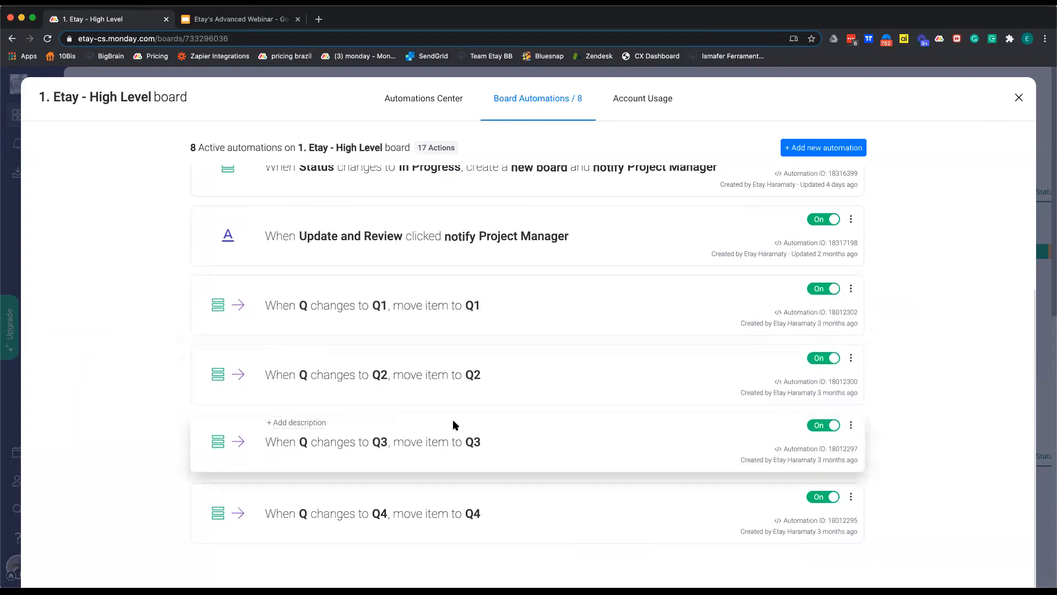
left_click(1018, 99)
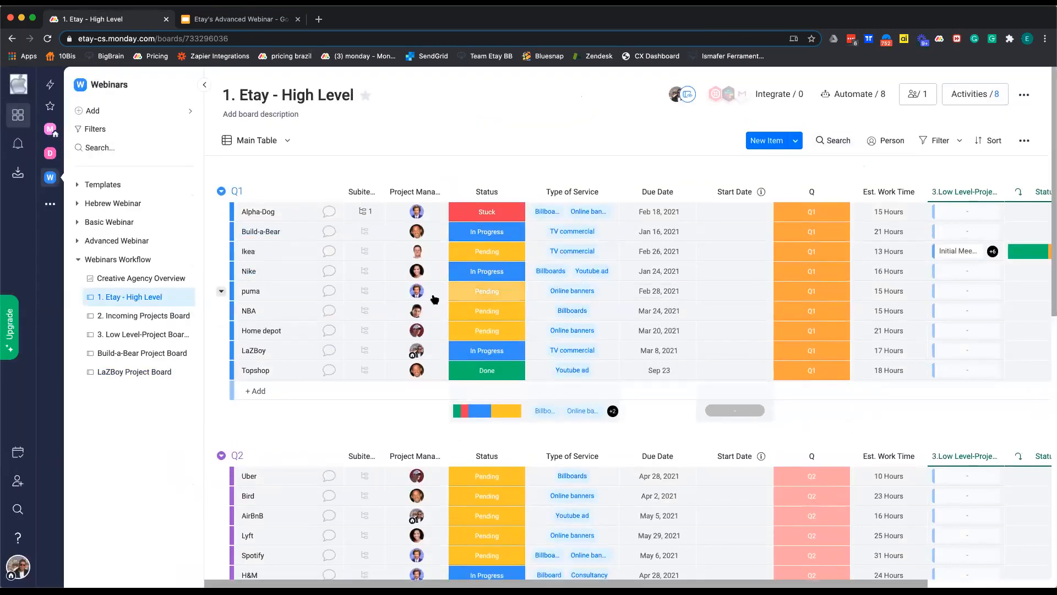
Open the Incoming Projects Board and review its board automations for Status of contact changes.
left_click(151, 319)
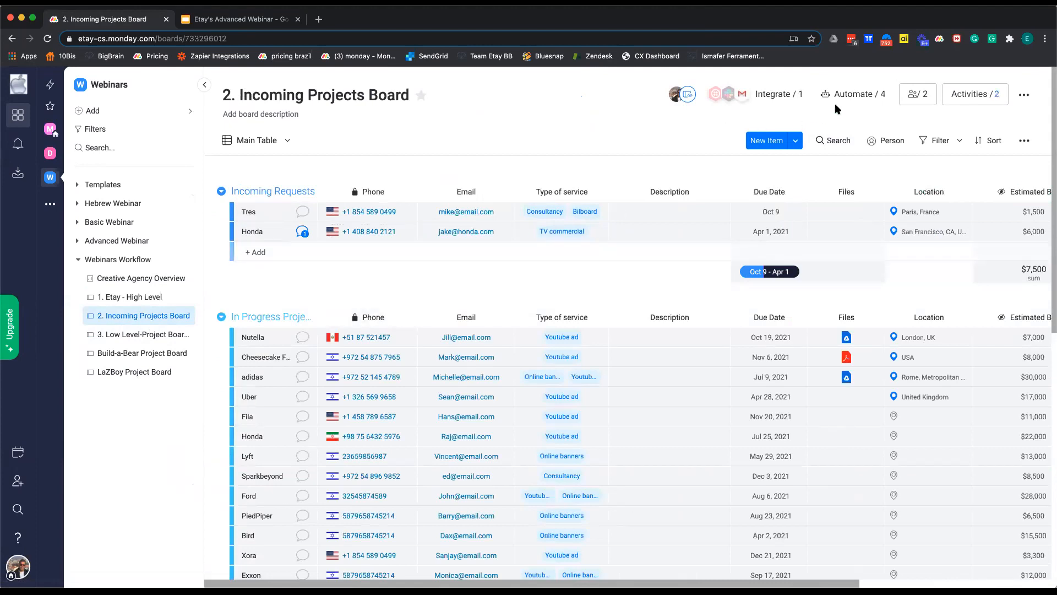
left_click(851, 94)
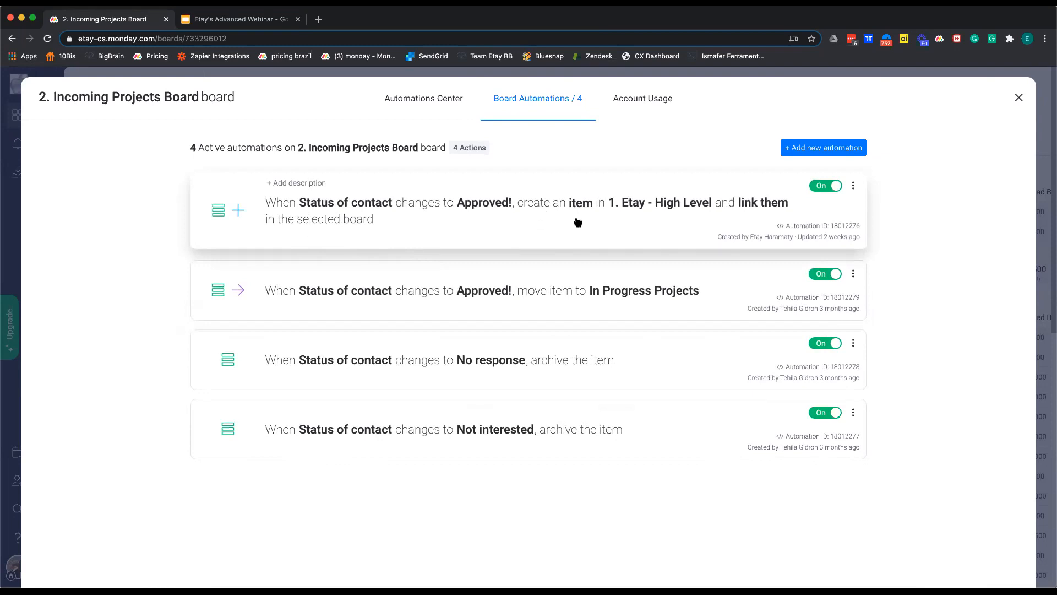
left_click(1015, 99)
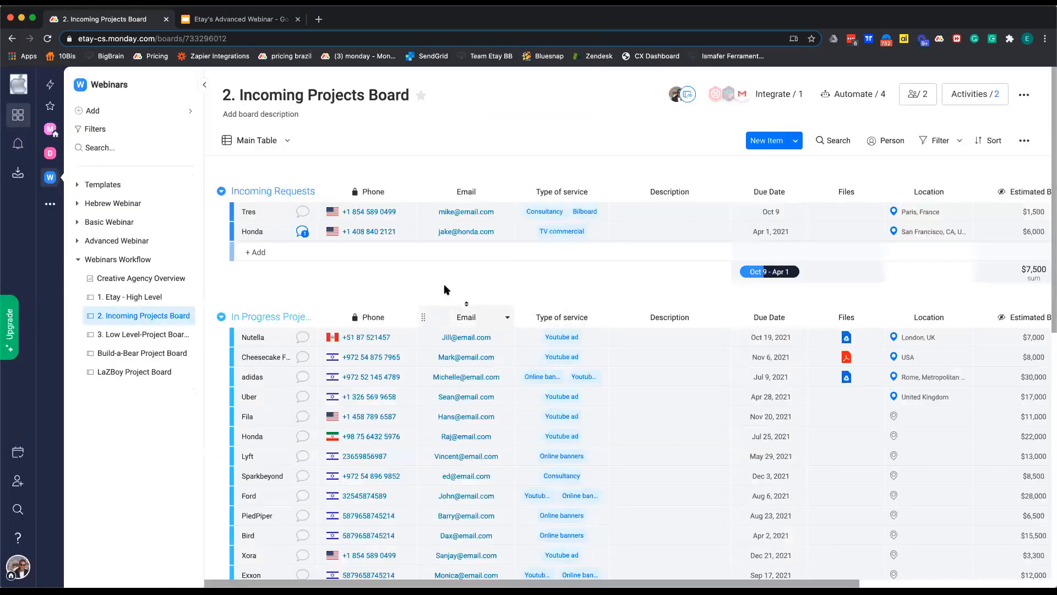
Set Honda's Status of contact in Incoming Requests to Approved! and check for the item in the In Progress group.
scroll(465, 248, "right", 1)
scroll(674, 275, "right", 5)
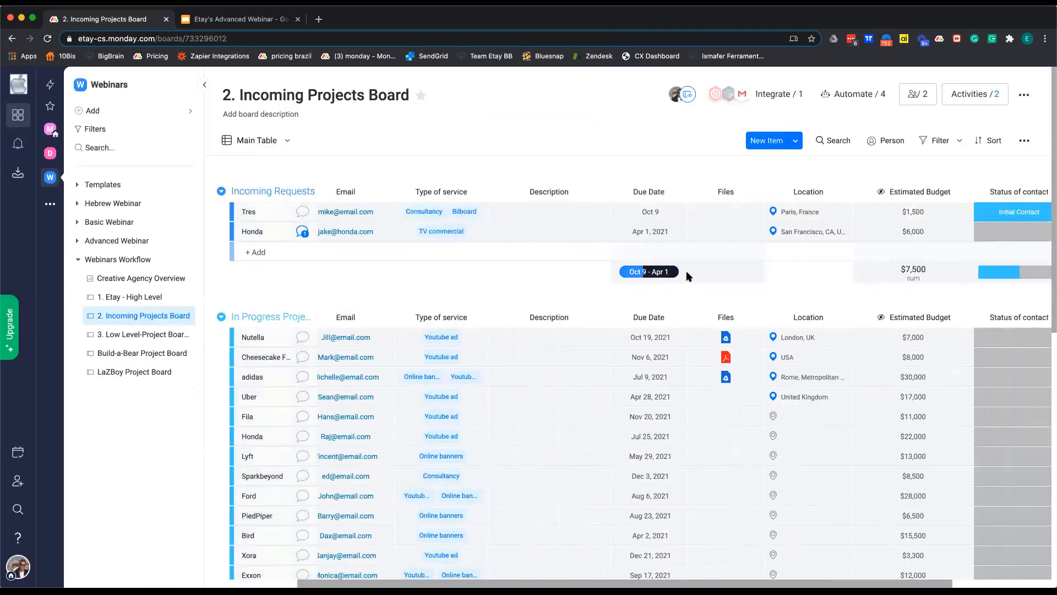
left_click(910, 238)
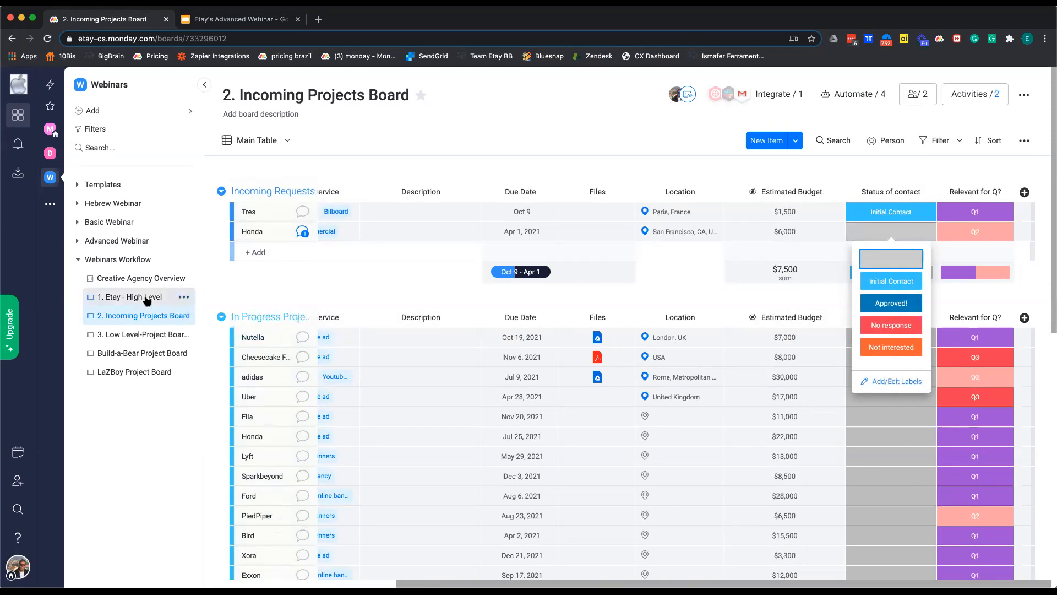
left_click(889, 305)
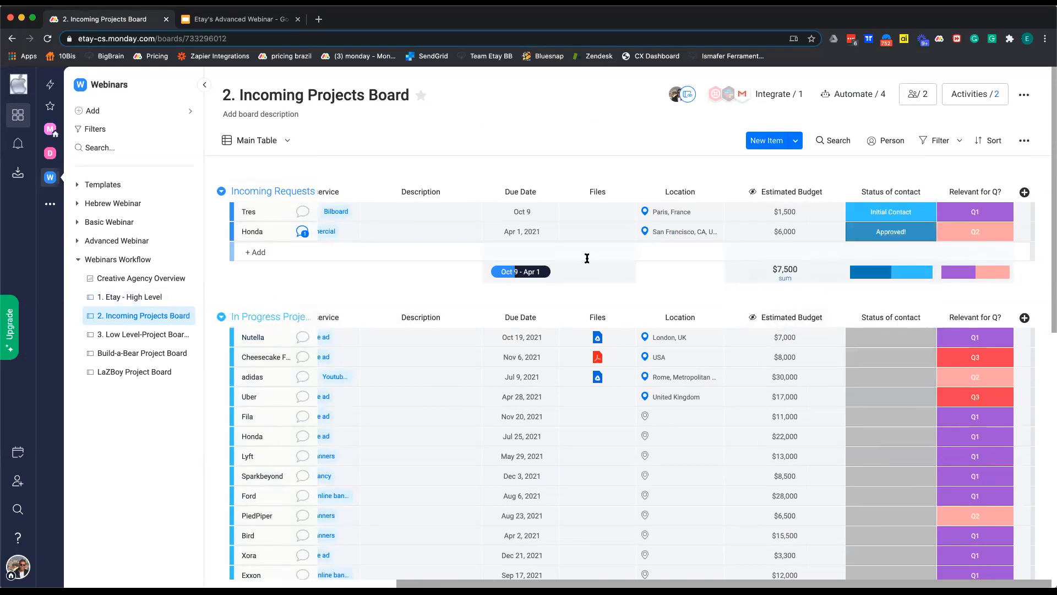
scroll(397, 240, "left", 2)
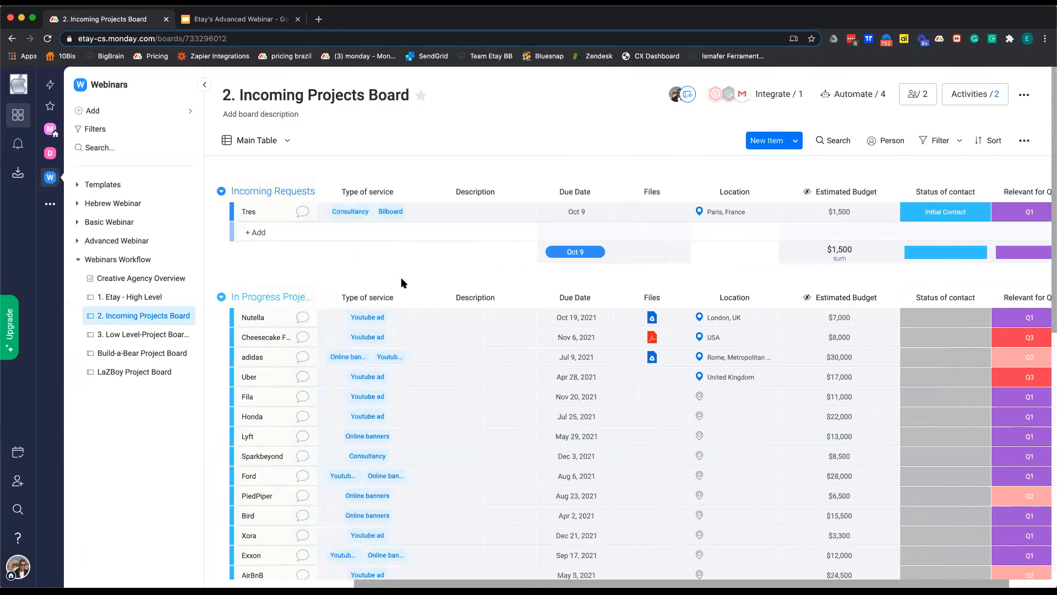
scroll(407, 289, "left", 3)
scroll(342, 302, "down", 9)
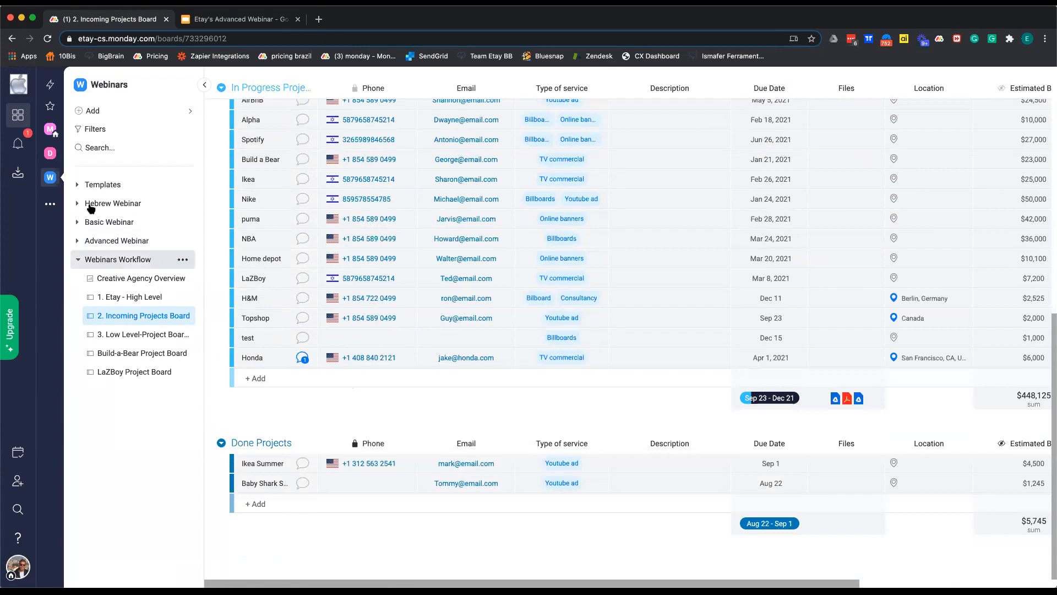
Open the Honda item from its new-project approval notification and check its columns in the Q2 group of the High Level board.
left_click(17, 143)
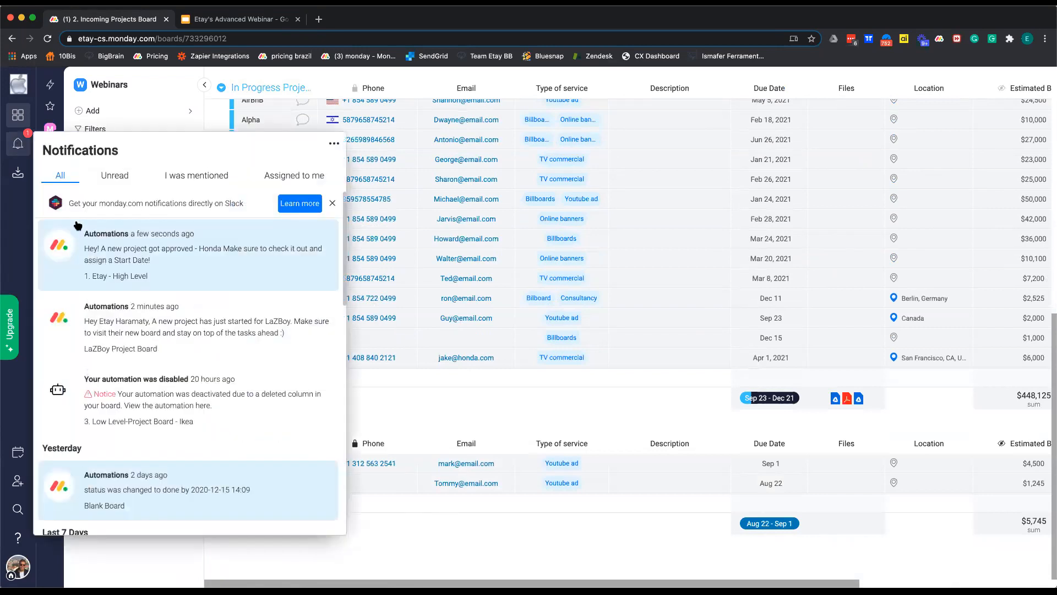
left_click(203, 258)
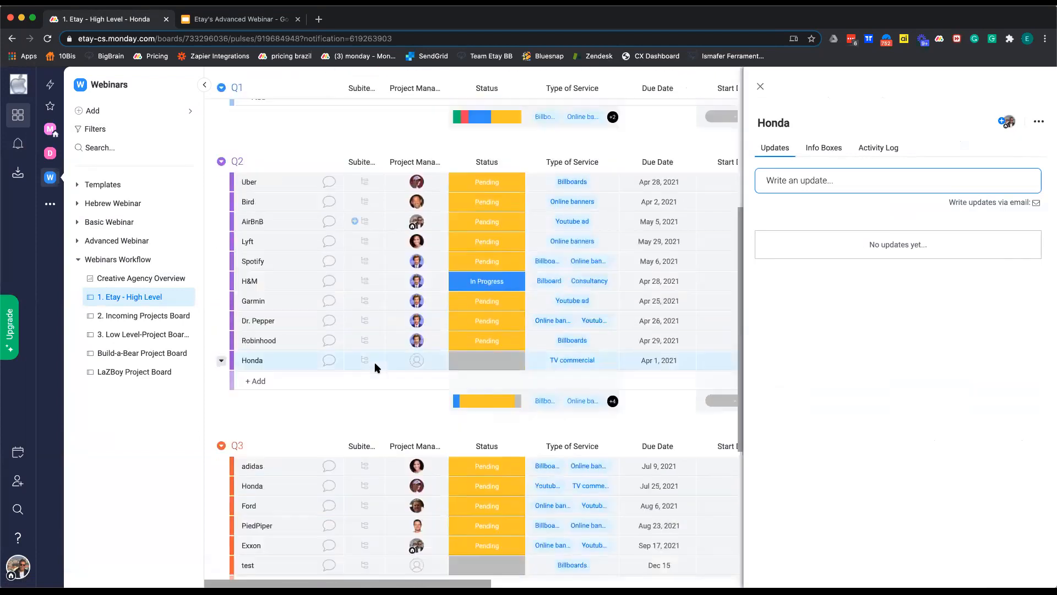
scroll(476, 341, "right", 4)
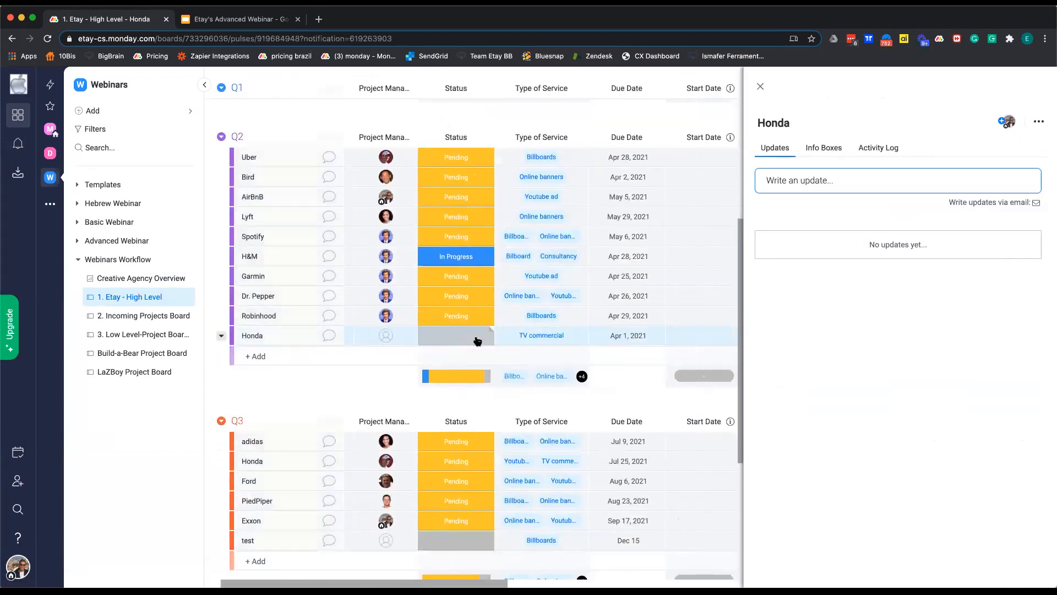
scroll(407, 220, "right", 2)
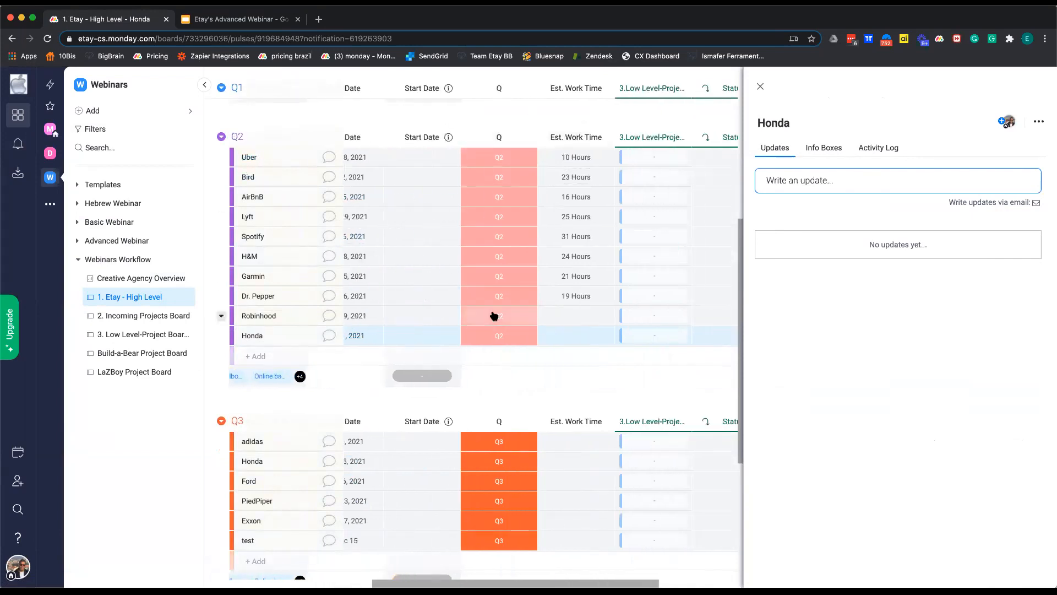
Review the High Level board's automations that move items by quarter, and close Honda's update panel.
scroll(496, 316, "up", 5)
left_click(534, 94)
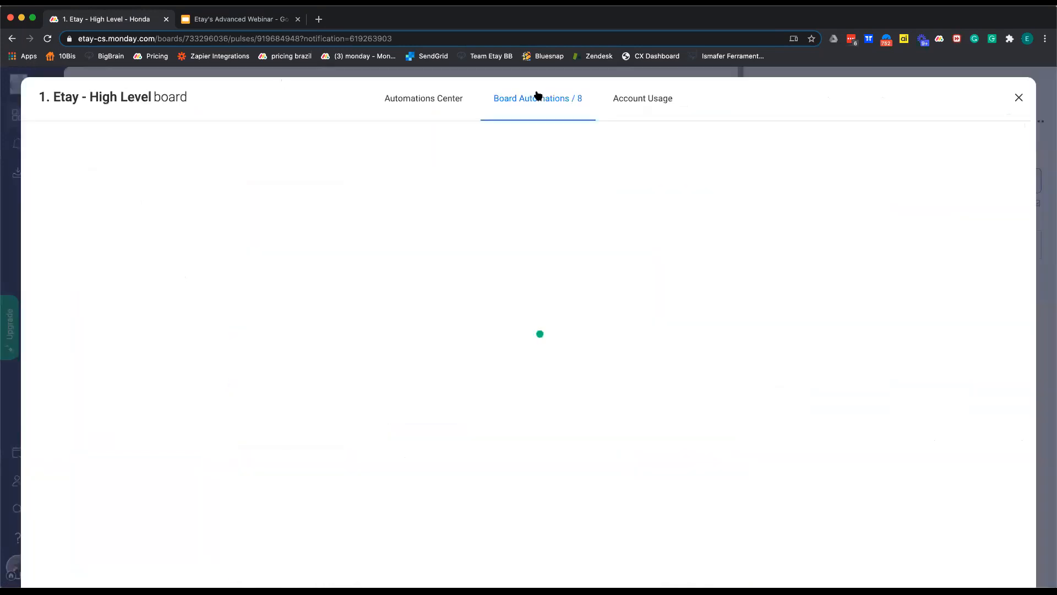
scroll(424, 496, "down", 1)
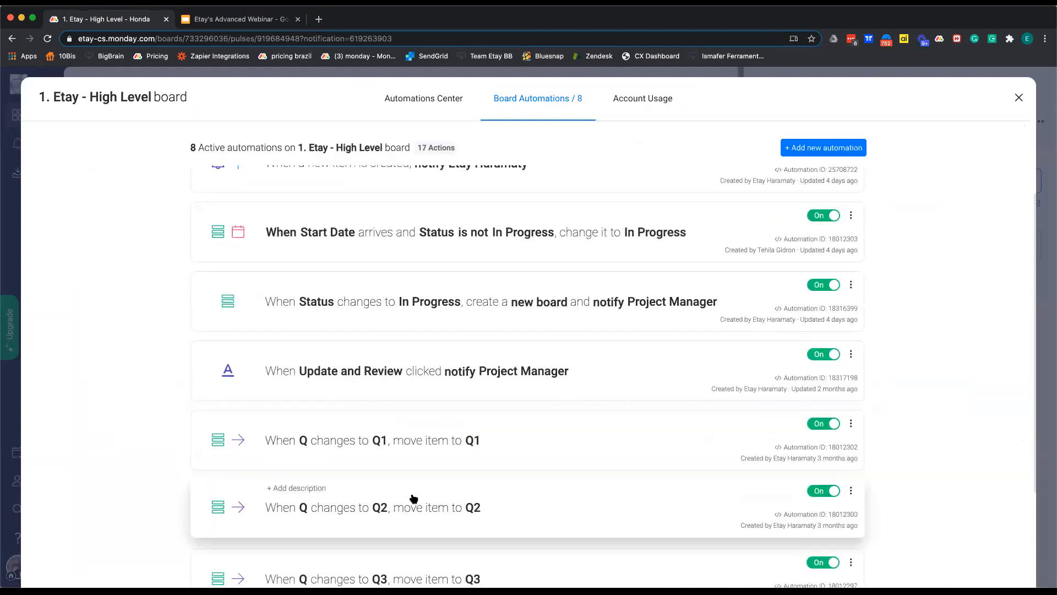
left_click(1018, 99)
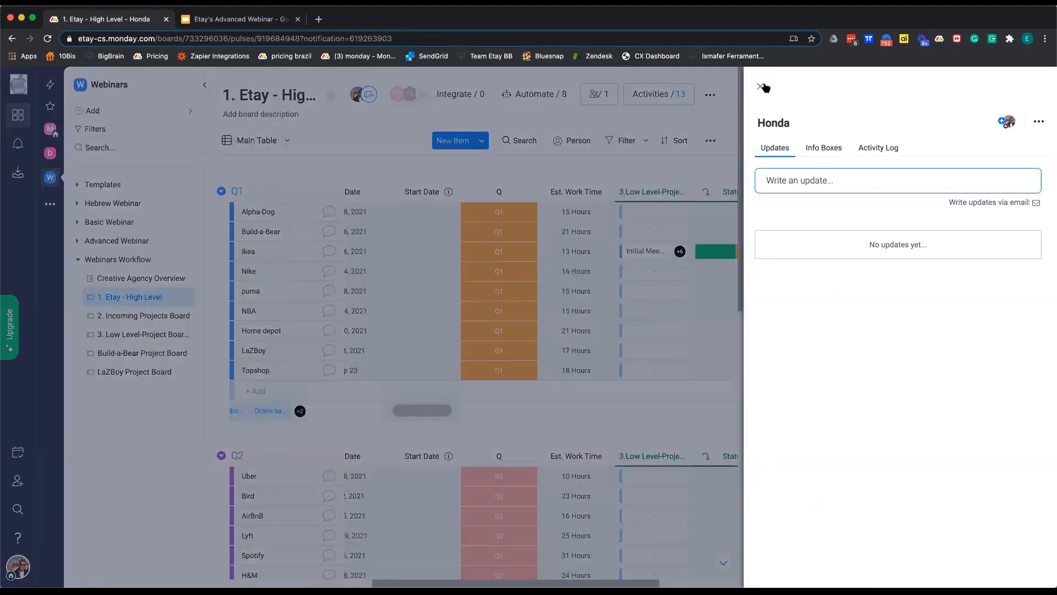
left_click(761, 87)
scroll(537, 473, "down", 3)
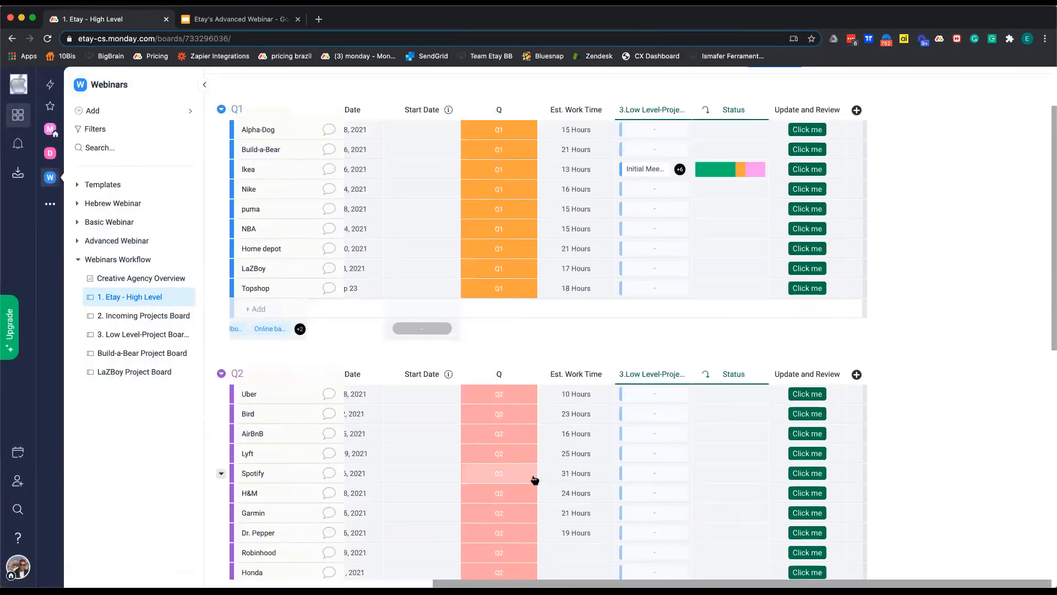
scroll(534, 479, "left", 3)
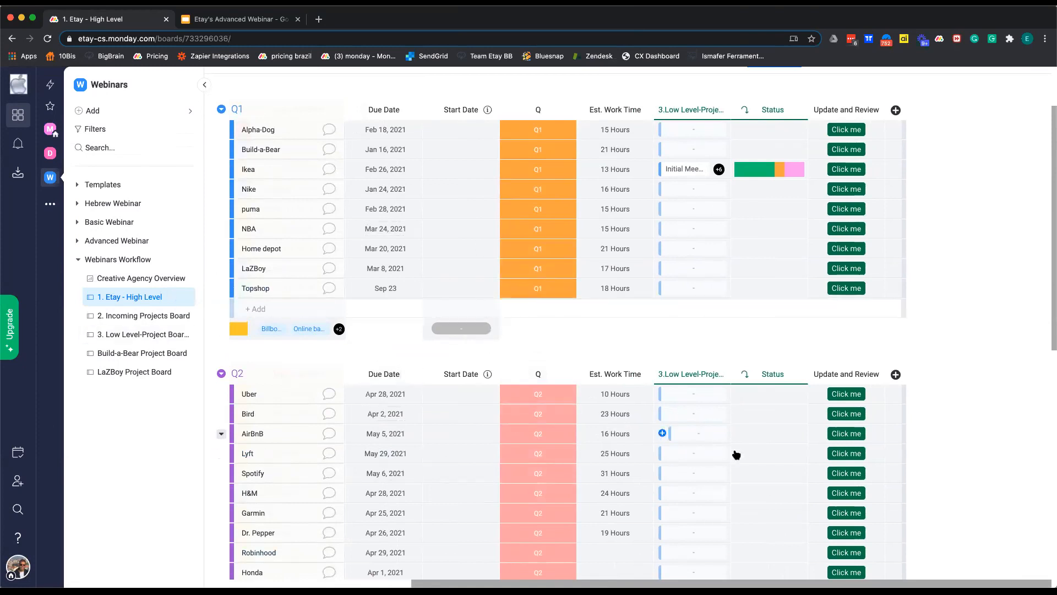
scroll(479, 374, "down", 1)
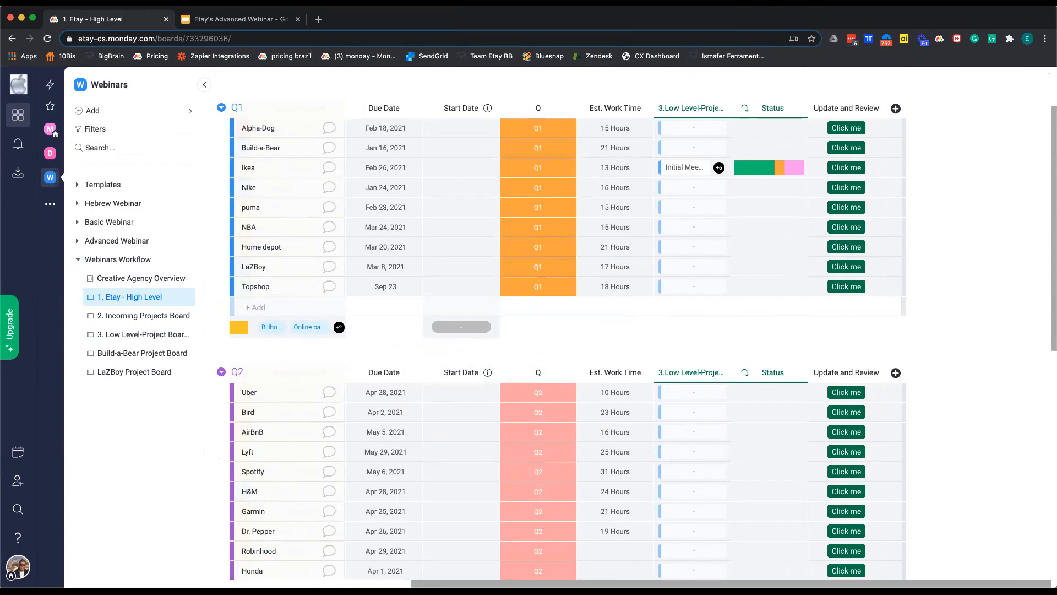
scroll(595, 300, "up", 3)
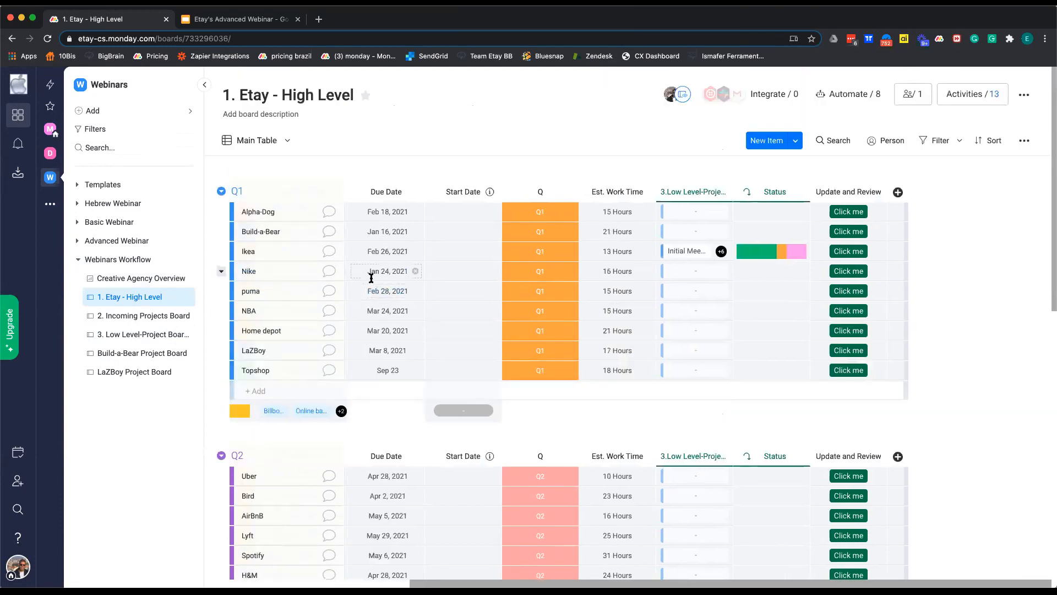
scroll(728, 236, "left", 4)
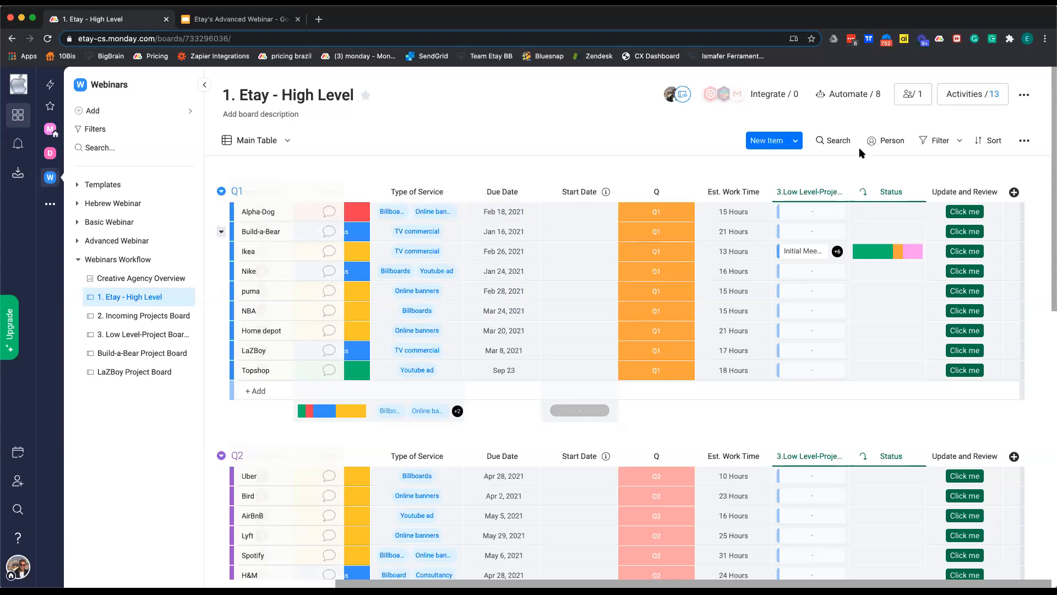
Look at the custom automation builder for the High Level board and its available When triggers, leaving without creating one.
left_click(862, 95)
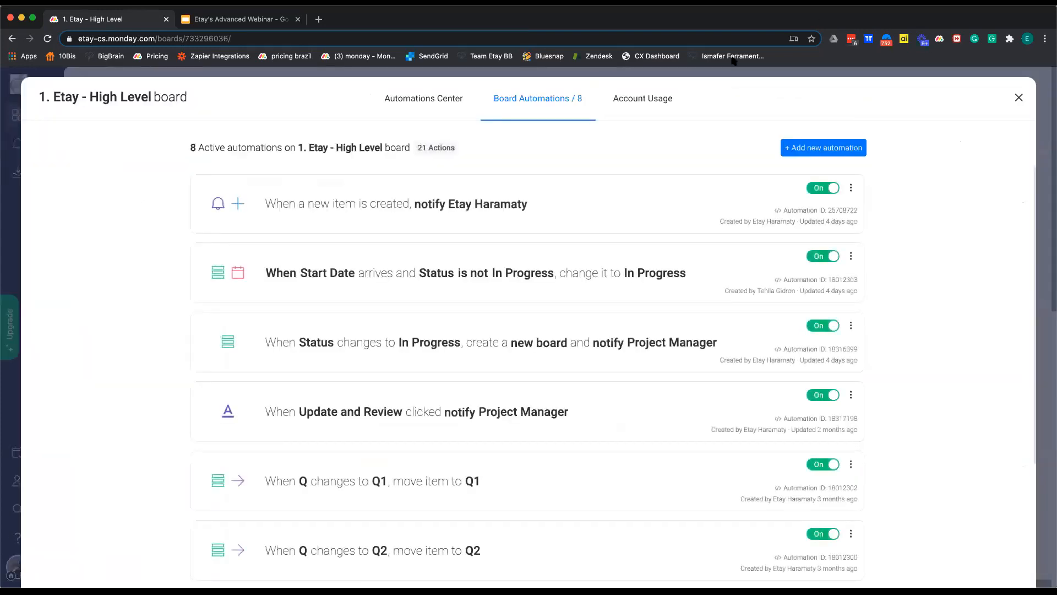
left_click(434, 104)
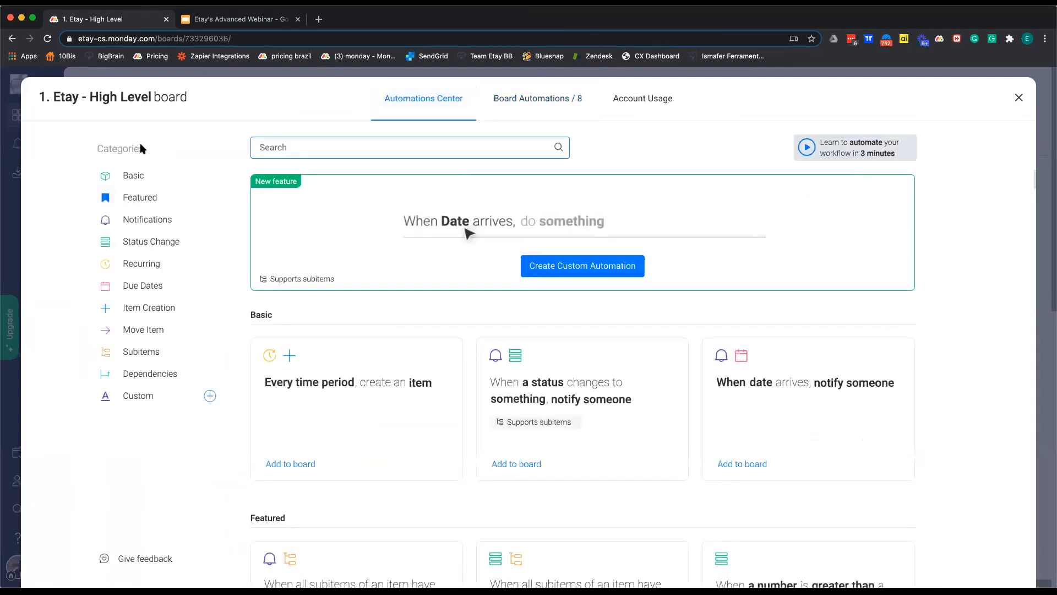
left_click(147, 396)
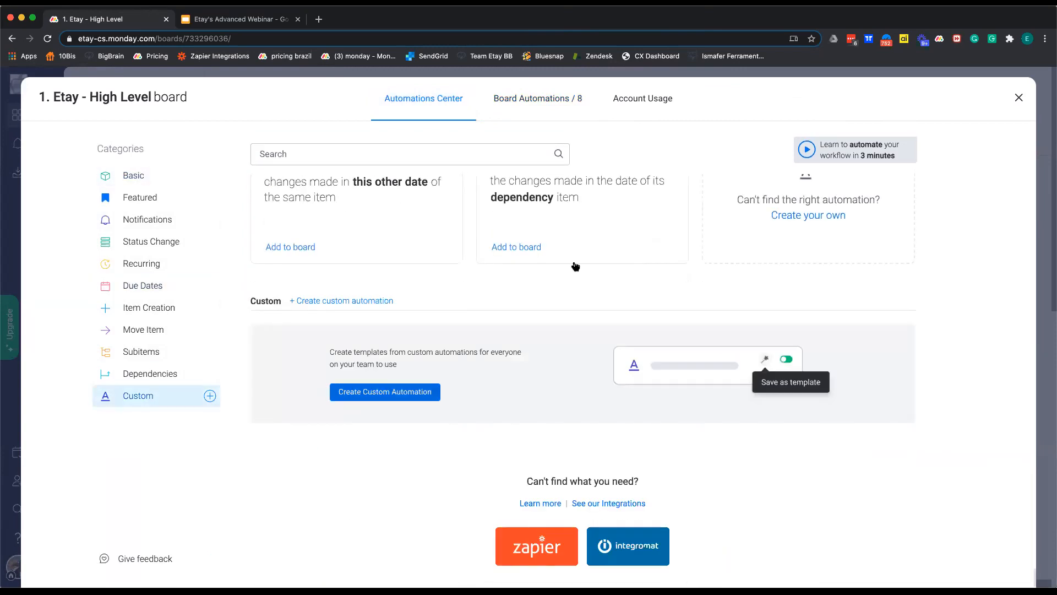
left_click(430, 395)
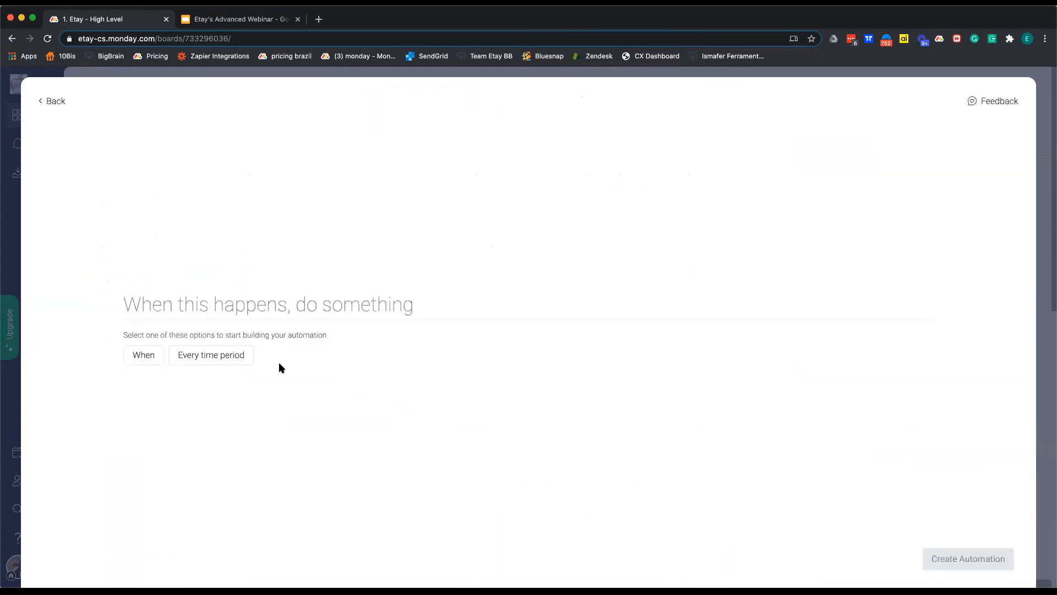
left_click(144, 355)
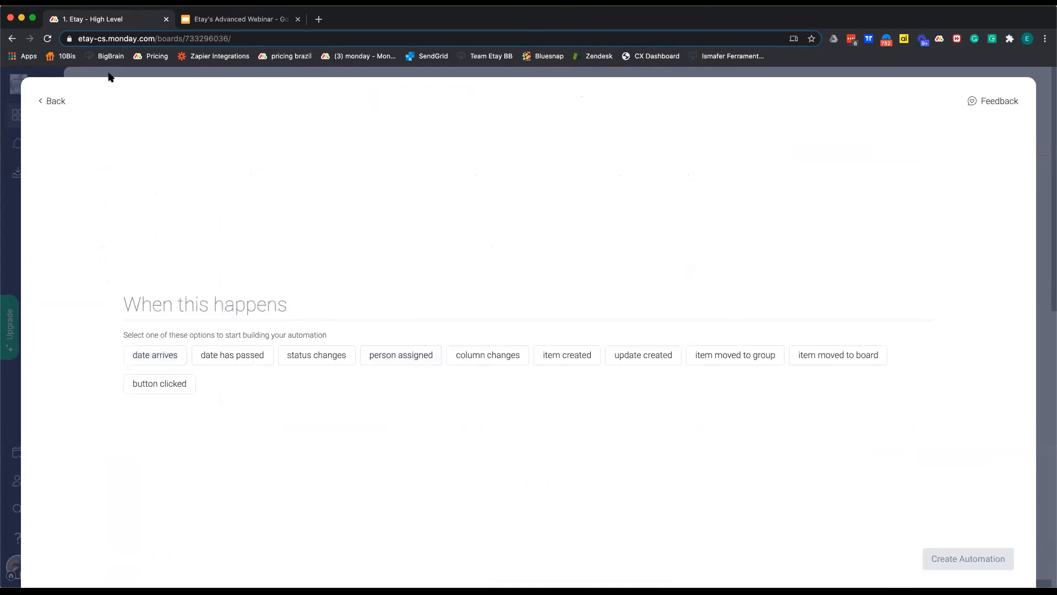
left_click(51, 101)
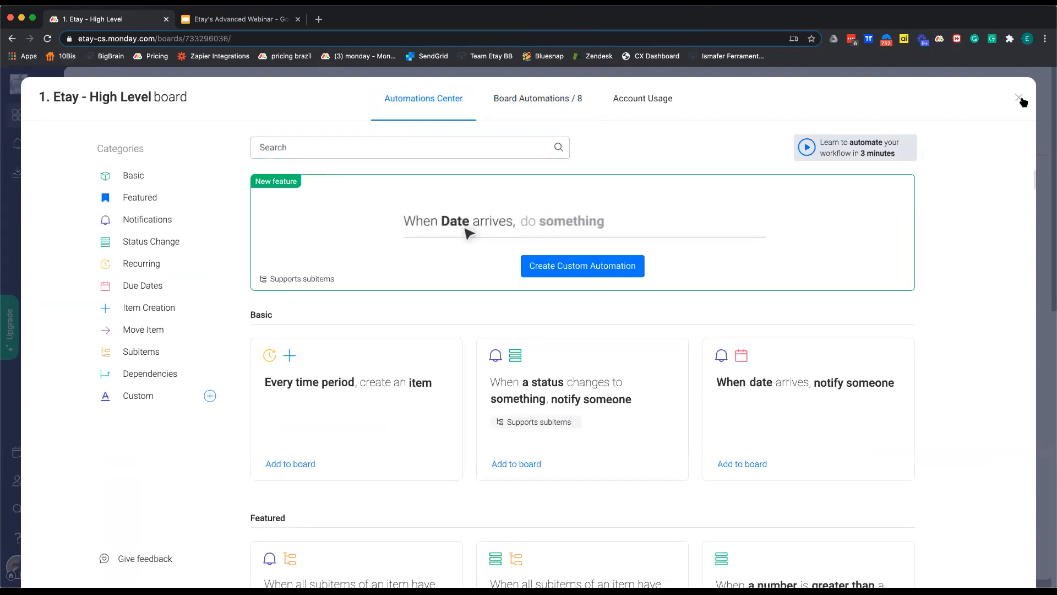
left_click(1018, 98)
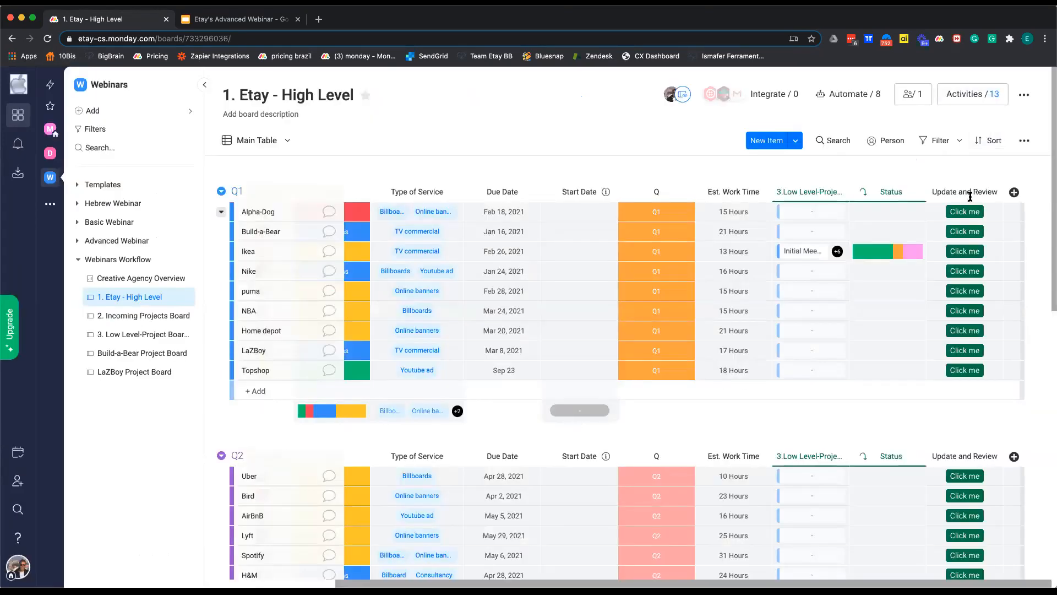
Inspect the Update and Review column's button settings and its linked notification automation, leaving both as they are.
left_click(996, 194)
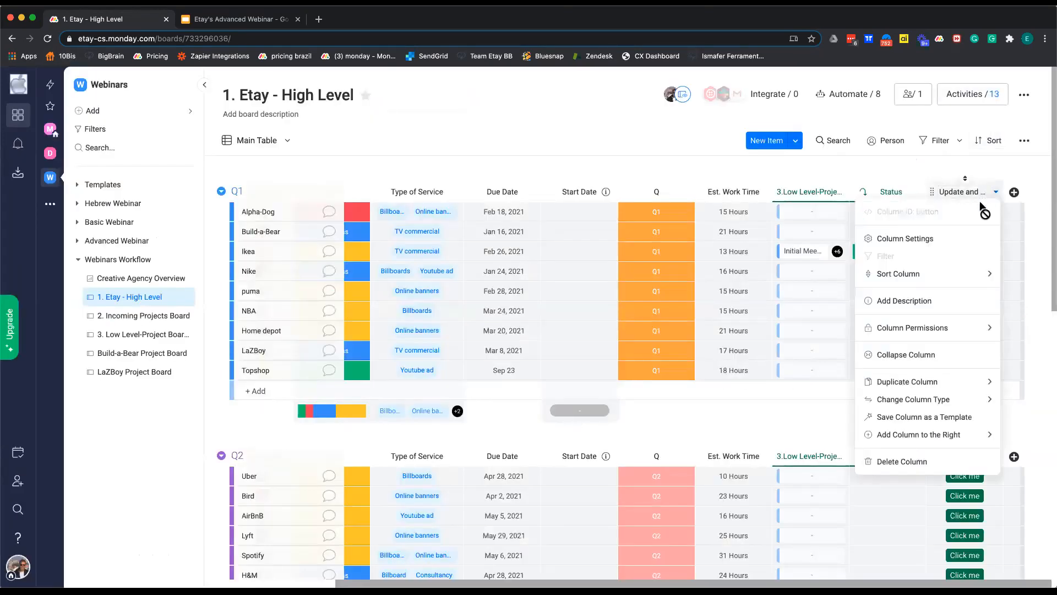
left_click(948, 235)
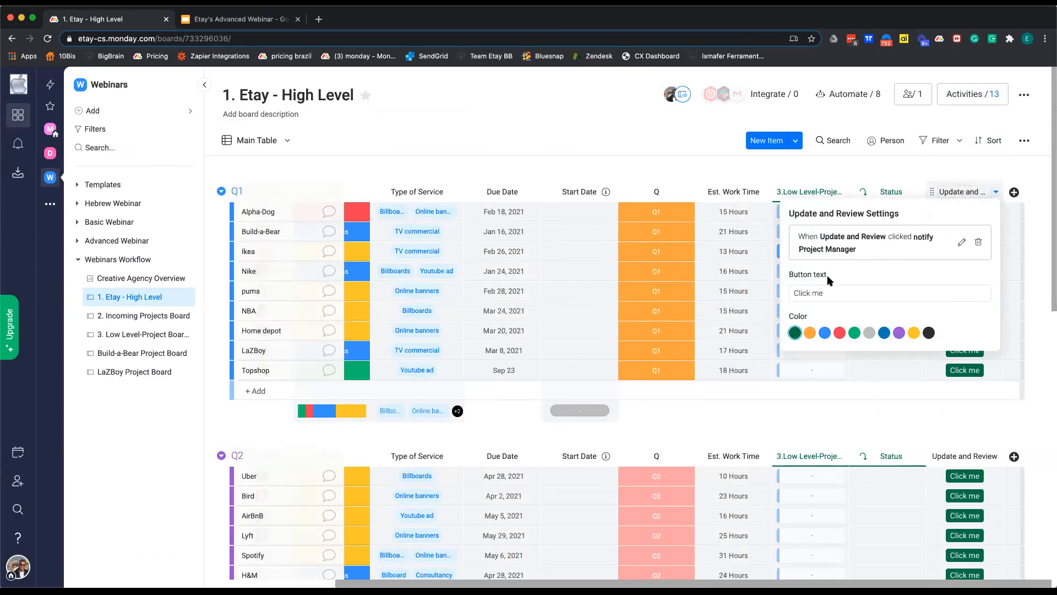
left_click(961, 243)
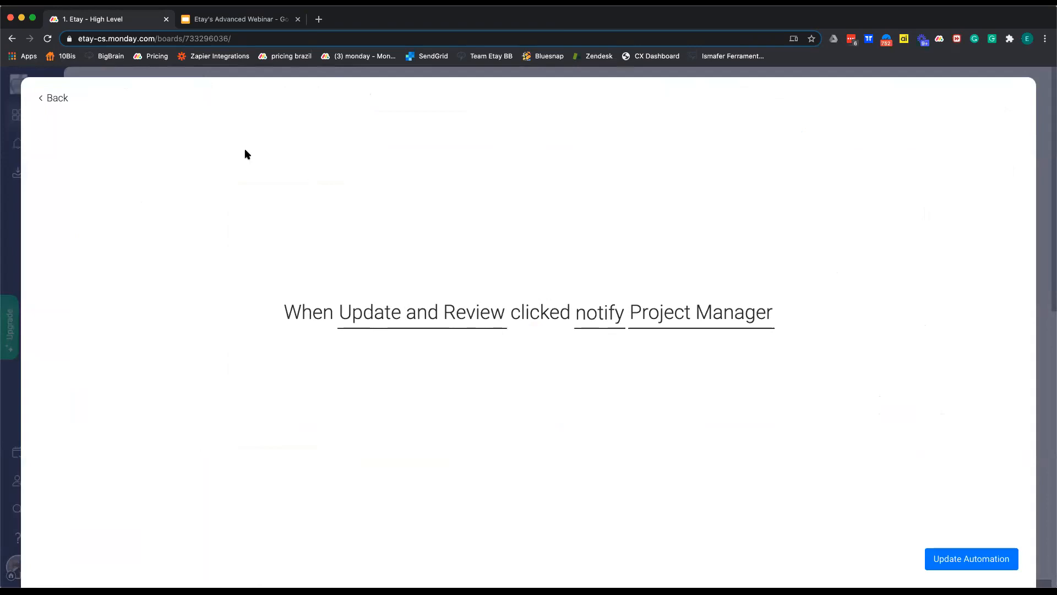
left_click(65, 99)
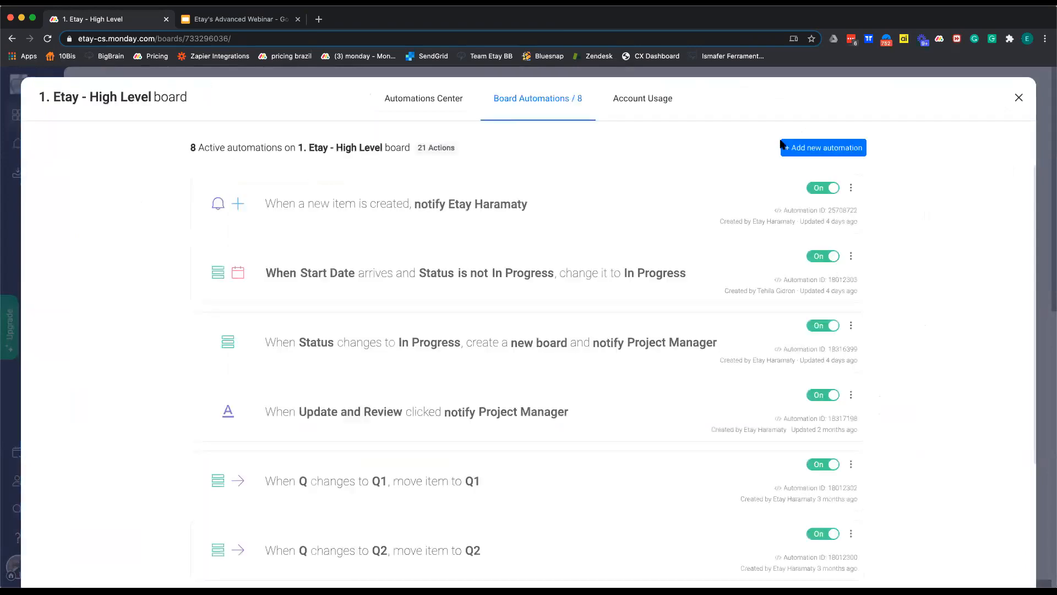
left_click(1016, 98)
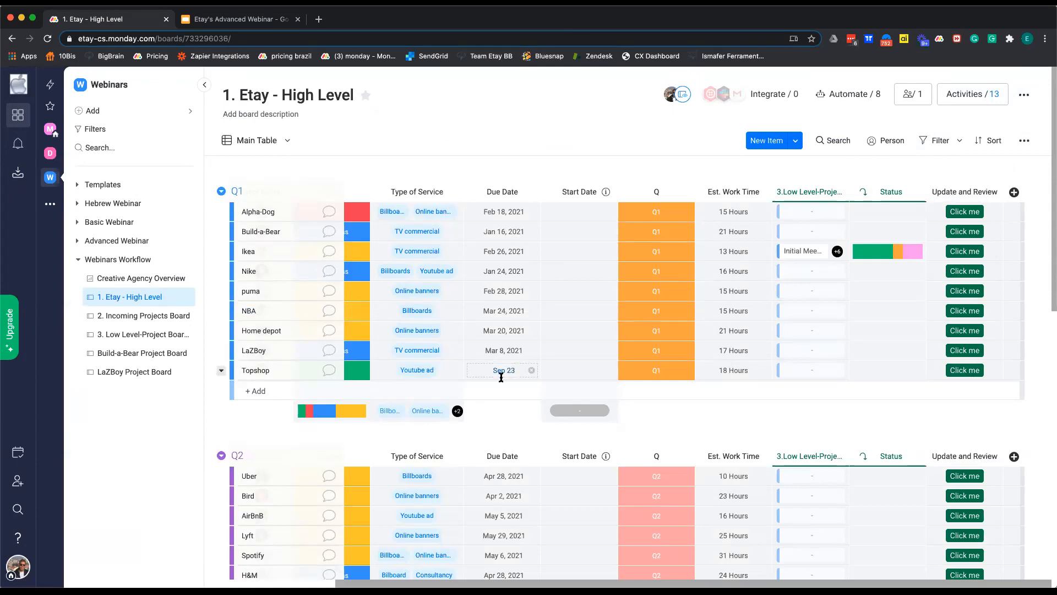
Open the Incoming Projects Board and review its active Gmail integration for Status of contact changes.
left_click(130, 318)
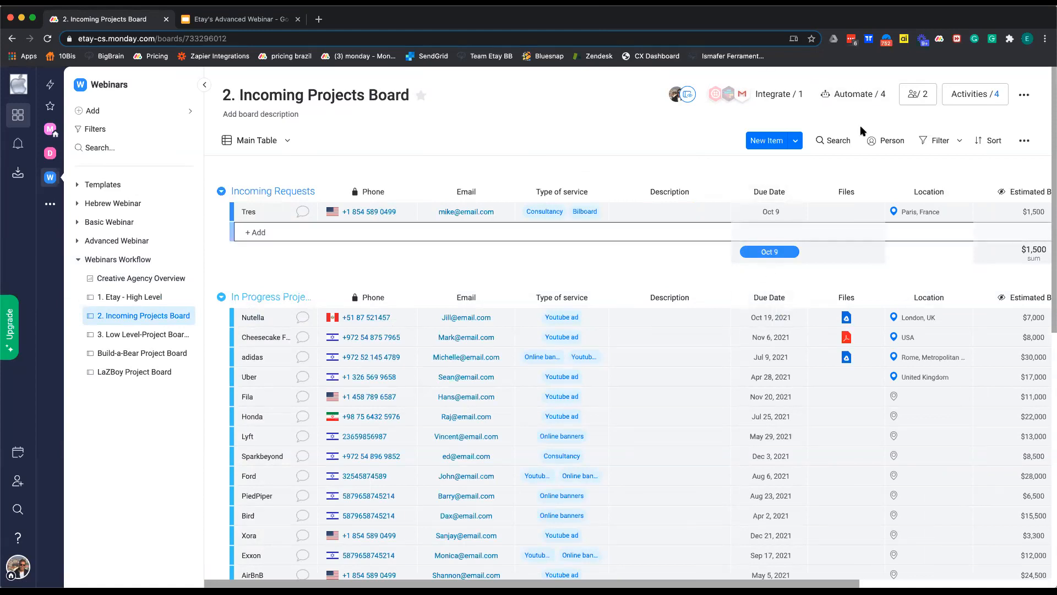
left_click(785, 98)
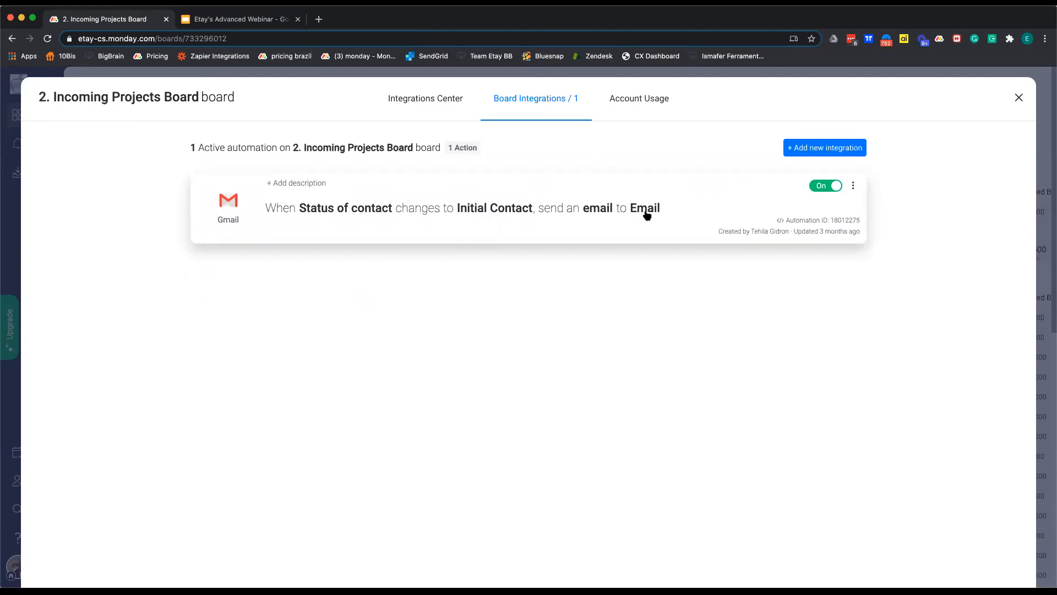
Browse the Integrations Center for the available apps and the featured integration recipes.
left_click(455, 107)
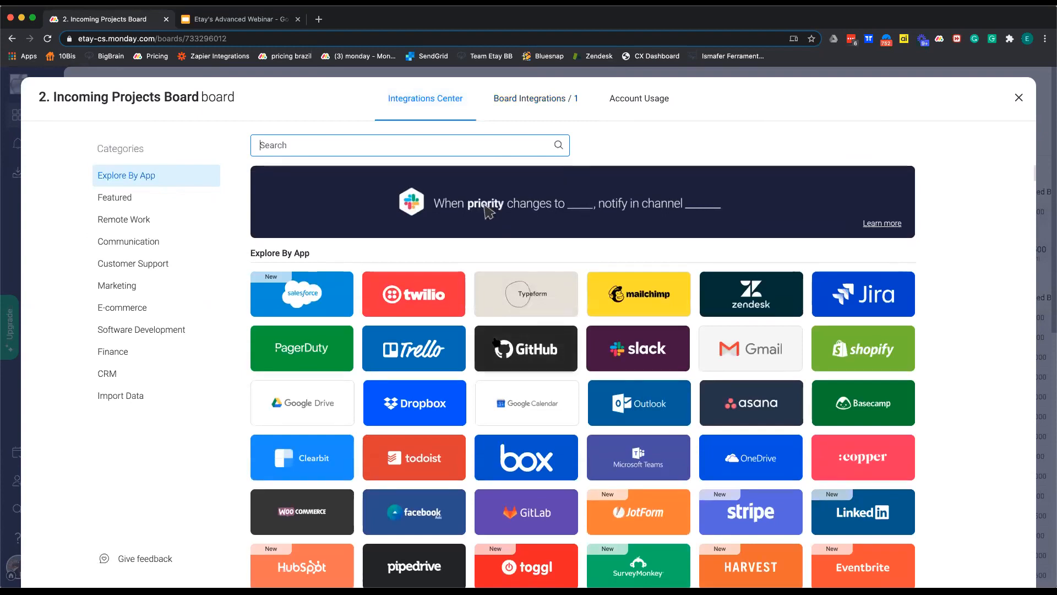
scroll(507, 362, "down", 3)
scroll(507, 361, "down", 3)
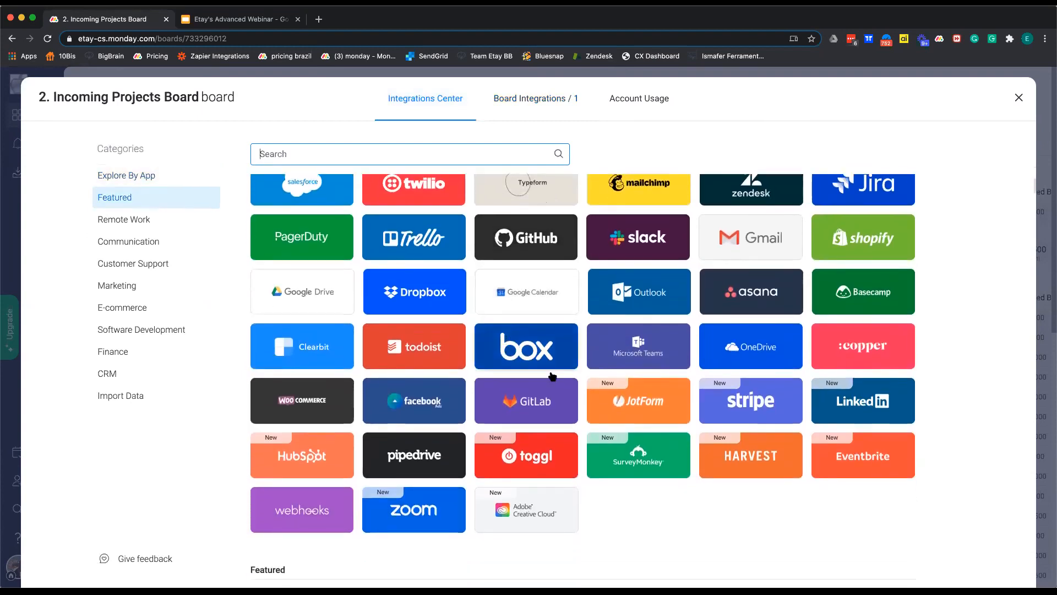
scroll(455, 408, "down", 5)
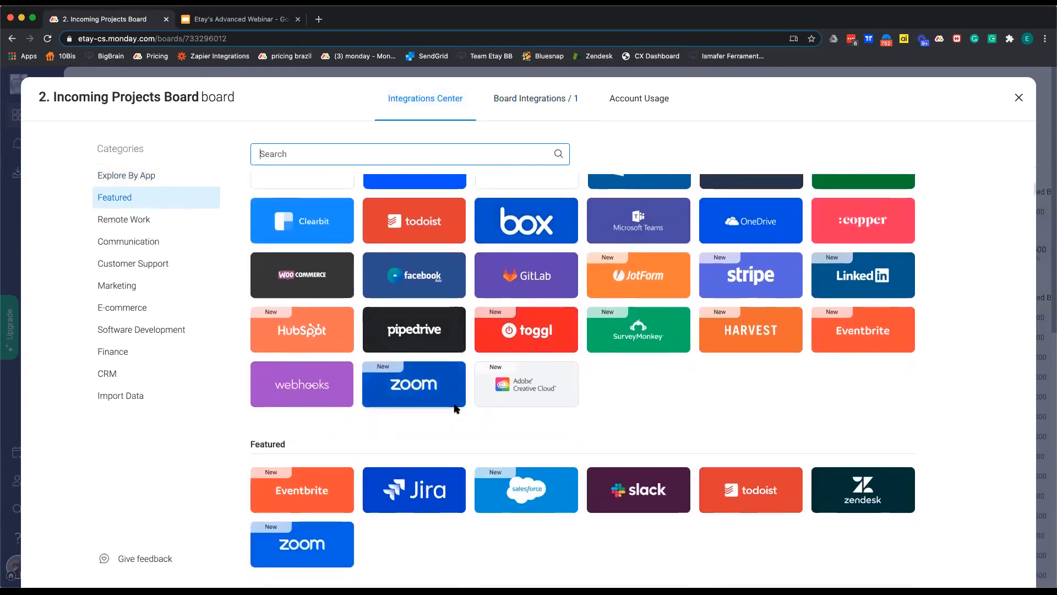
scroll(455, 409, "down", 1)
scroll(456, 409, "up", 2)
scroll(456, 409, "down", 3)
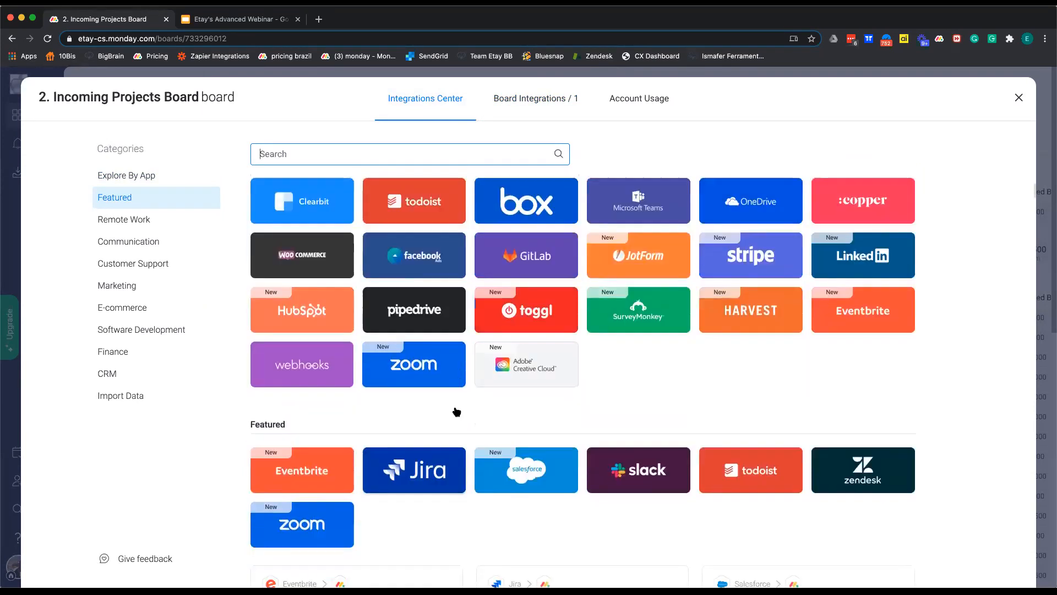
scroll(456, 409, "down", 7)
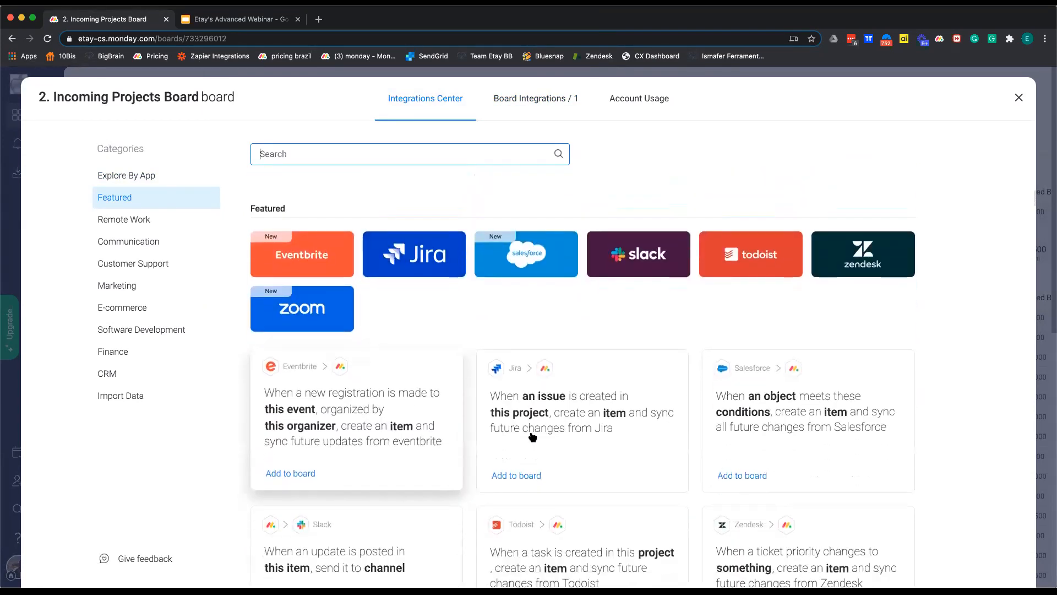
scroll(584, 408, "down", 2)
scroll(639, 370, "down", 10)
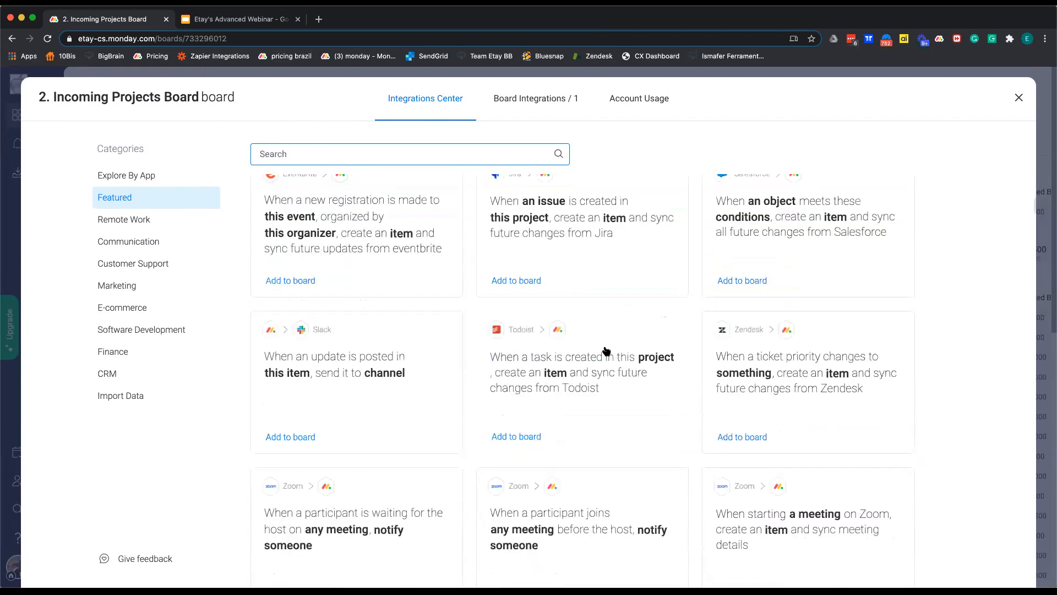
scroll(330, 242, "up", 2)
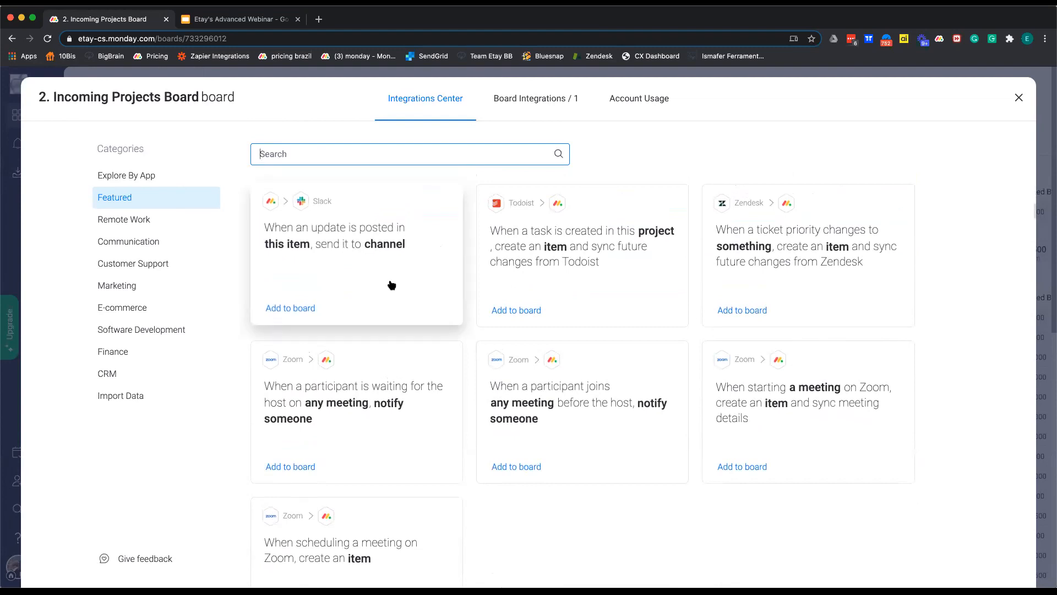
scroll(394, 307, "down", 1)
scroll(413, 319, "up", 4)
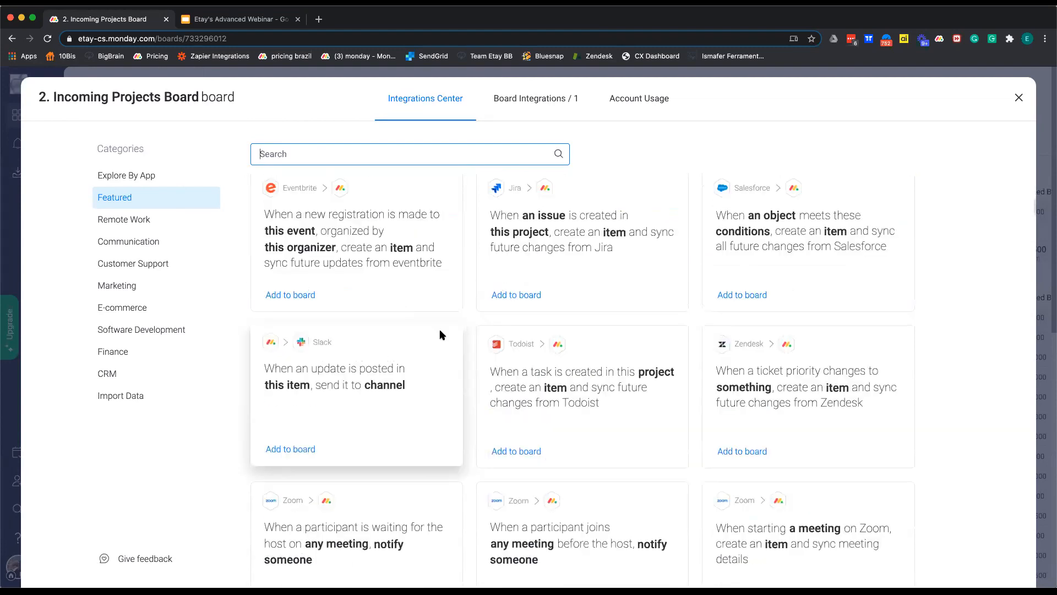
scroll(641, 419, "up", 15)
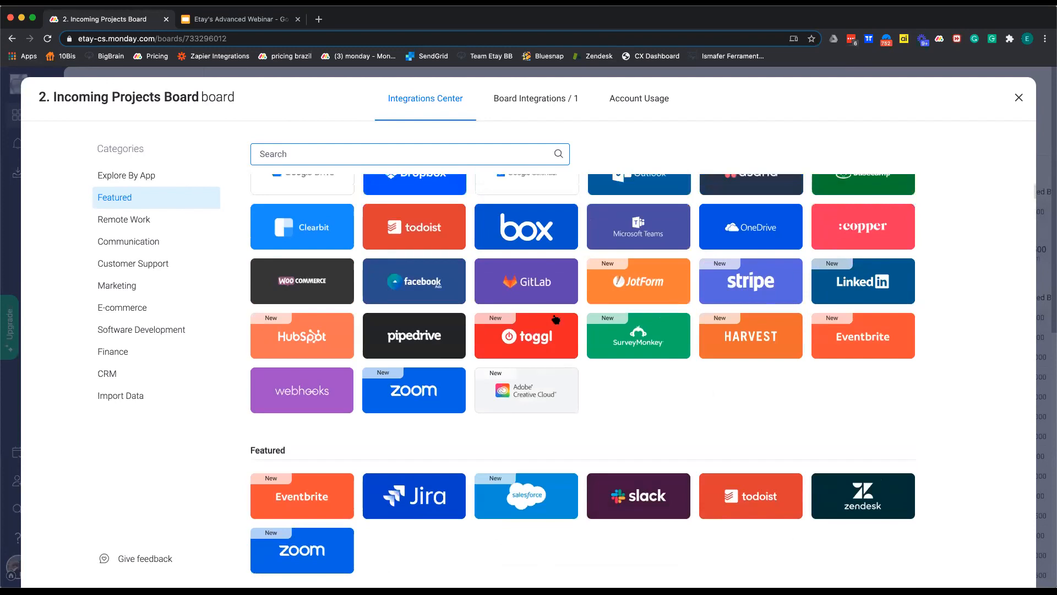
Leave the Integrations Center and open the Creative Agency Overview dashboard to examine its project status and budget widgets.
scroll(565, 306, "up", 2)
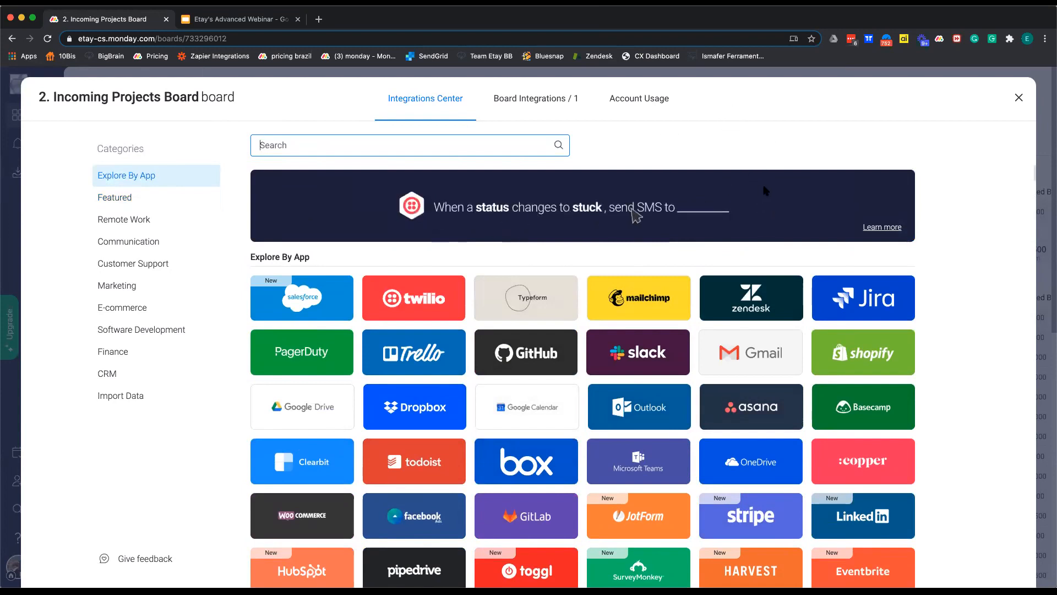
left_click(1020, 99)
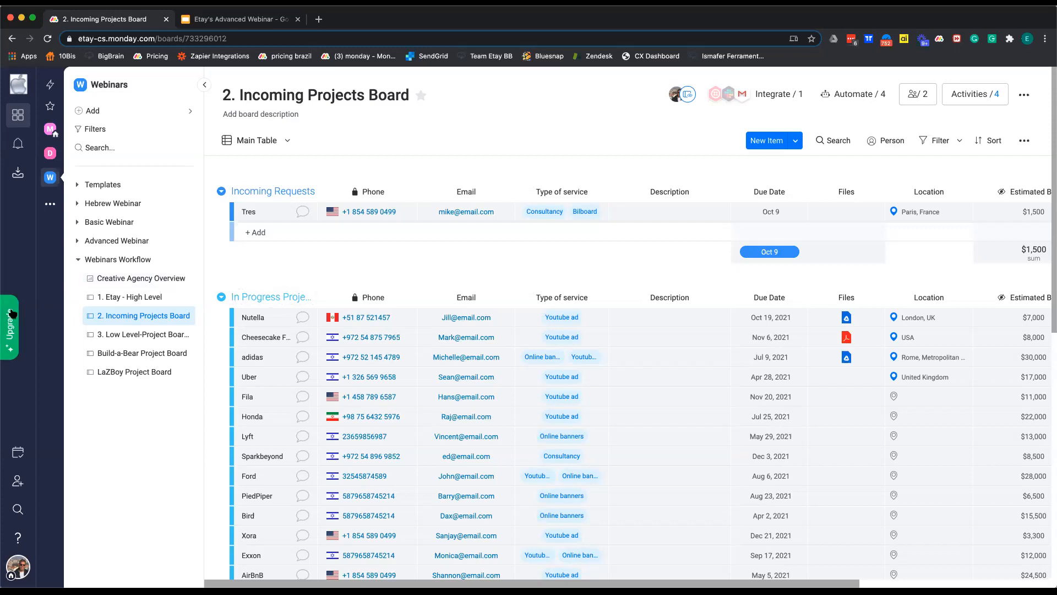
left_click(143, 284)
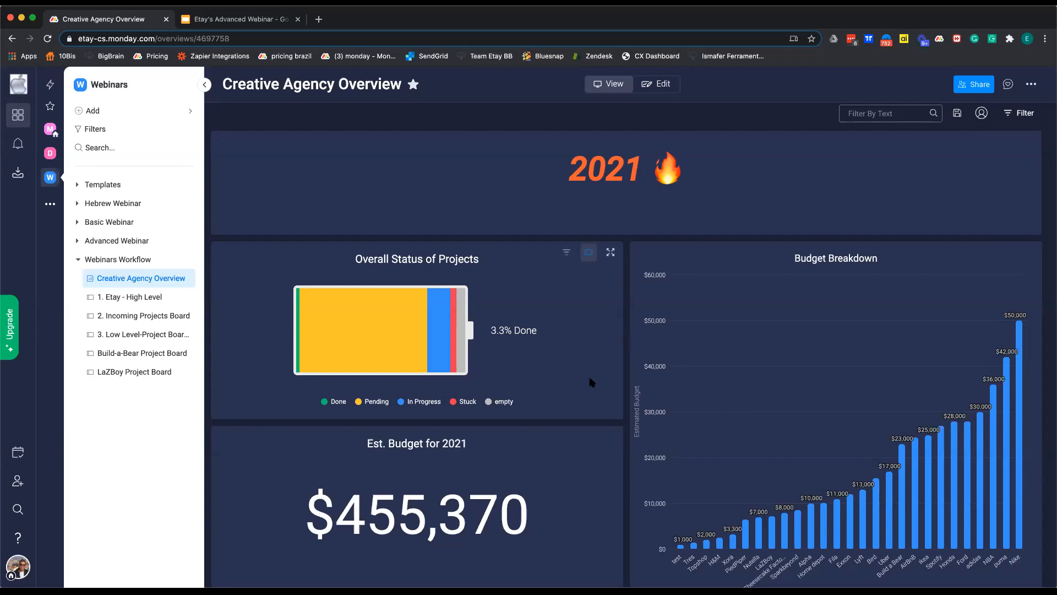
scroll(591, 386, "down", 3)
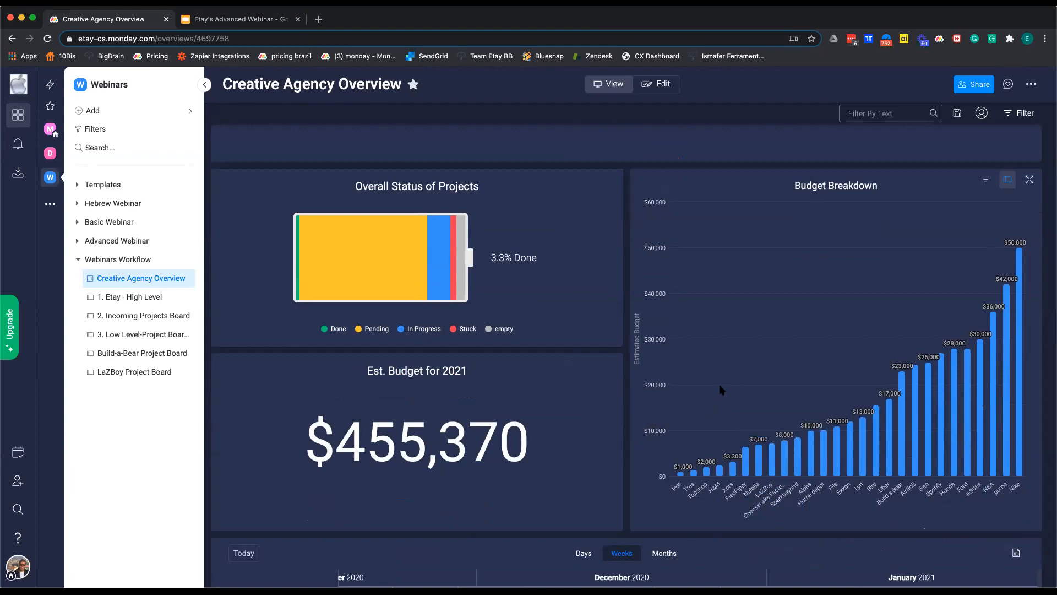
mouse_move(788, 438)
scroll(607, 401, "up", 2)
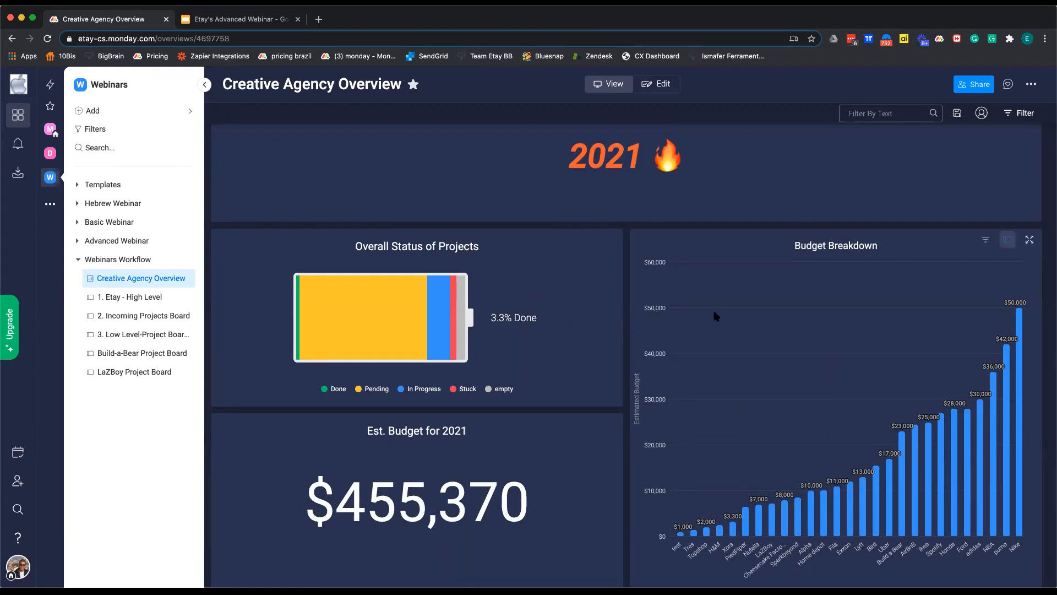
scroll(728, 357, "down", 1)
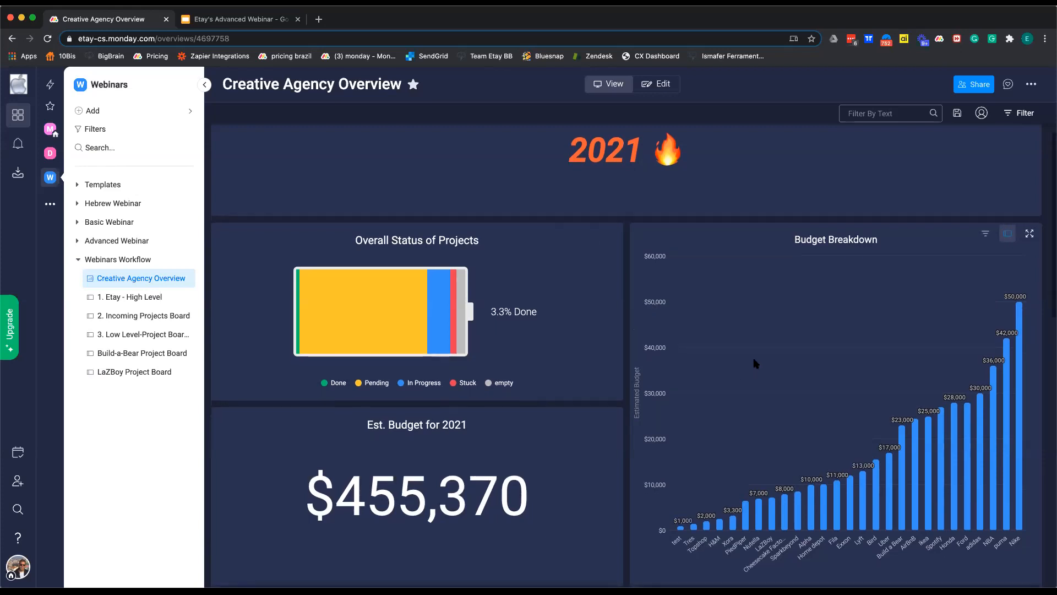
scroll(749, 371, "down", 2)
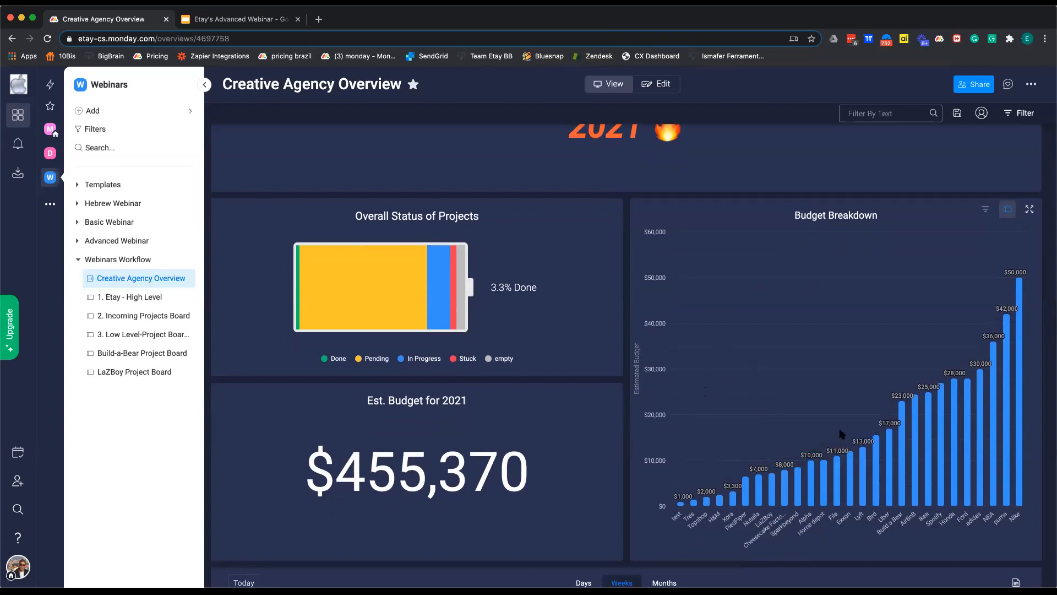
mouse_move(900, 414)
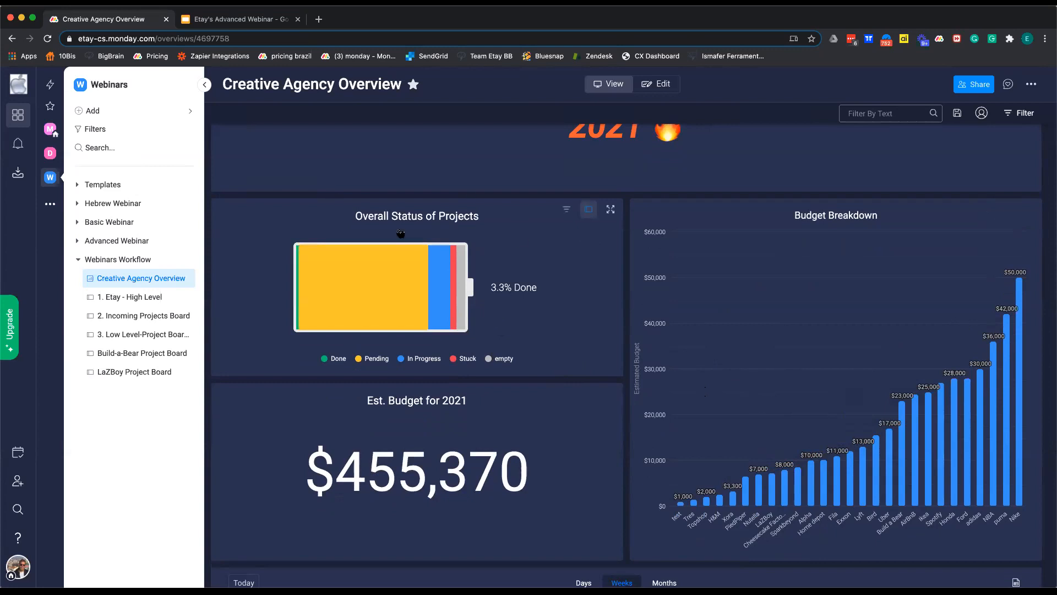
Switch the dashboard to edit mode and view the In Progress, Pending and Done projects behind the Overall Status of Projects battery.
left_click(672, 87)
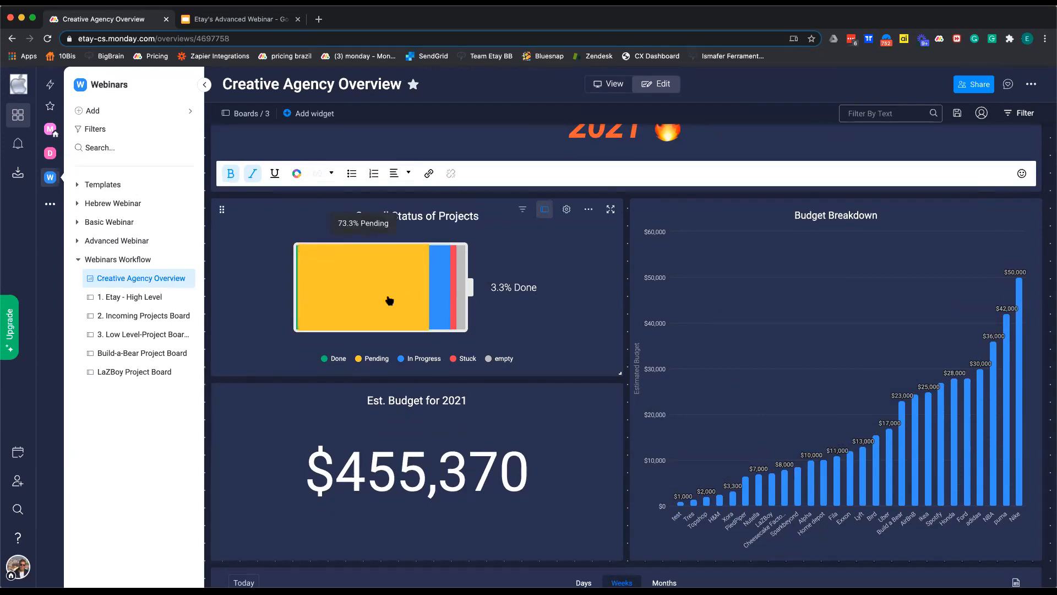
left_click(442, 302)
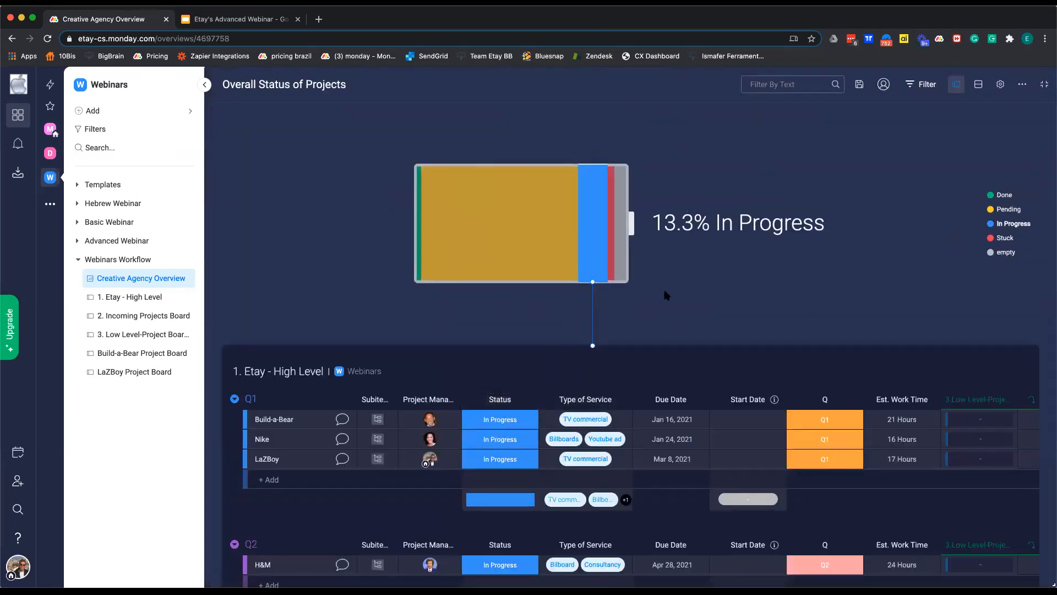
left_click(526, 253)
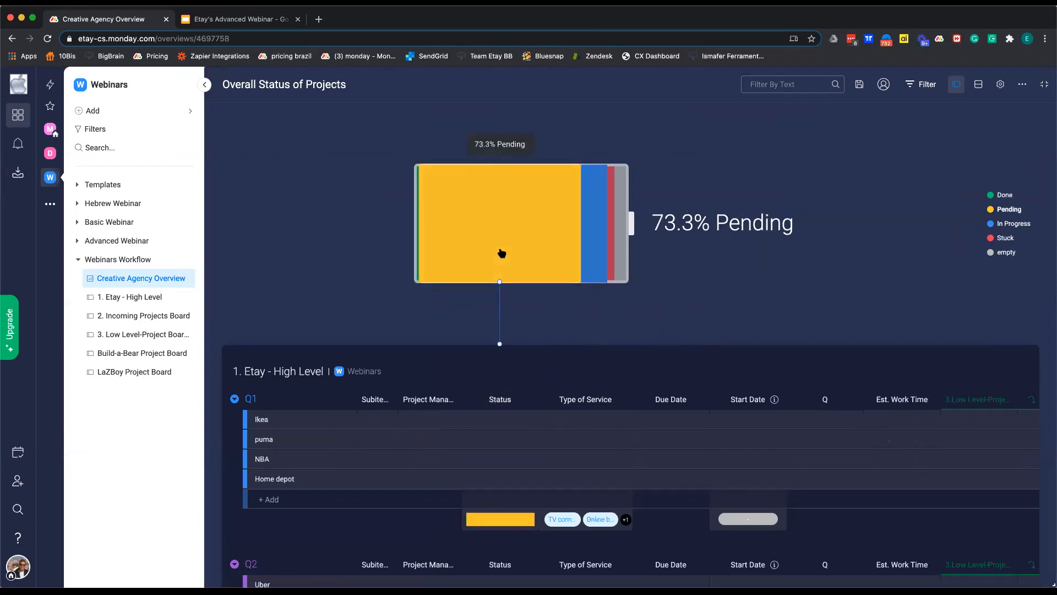
left_click(418, 256)
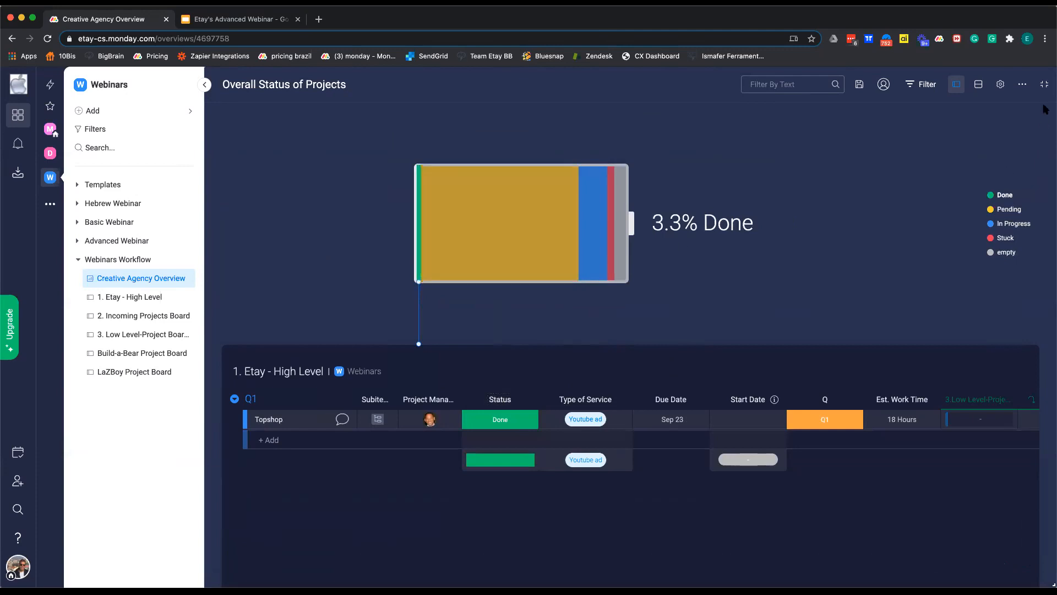
left_click(1043, 83)
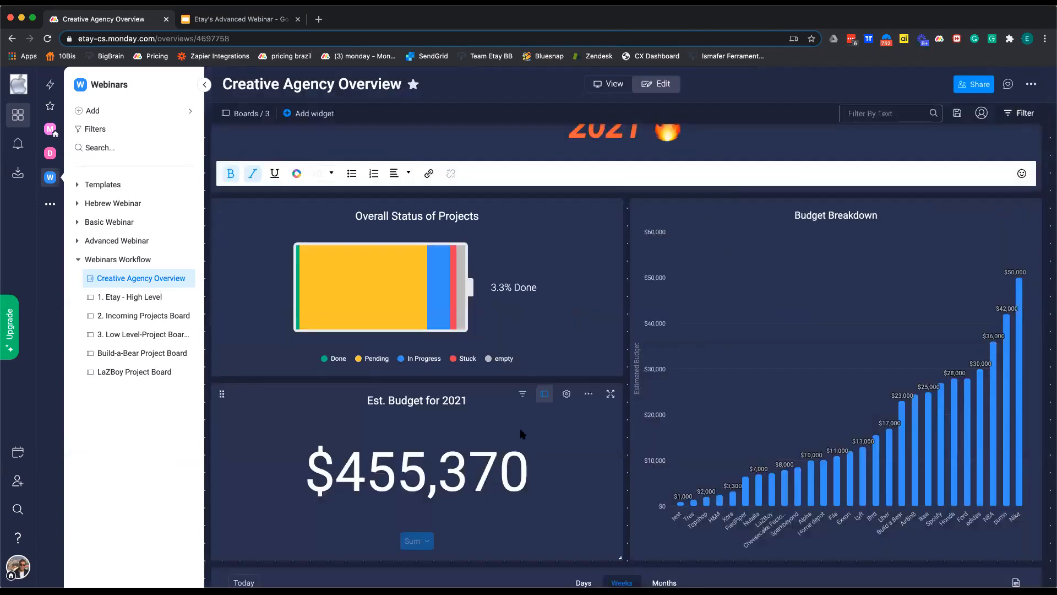
Review the unit and function options of the Est. Budget for 2021 numbers widget, leaving them as they are.
scroll(518, 435, "down", 1)
scroll(517, 435, "down", 2)
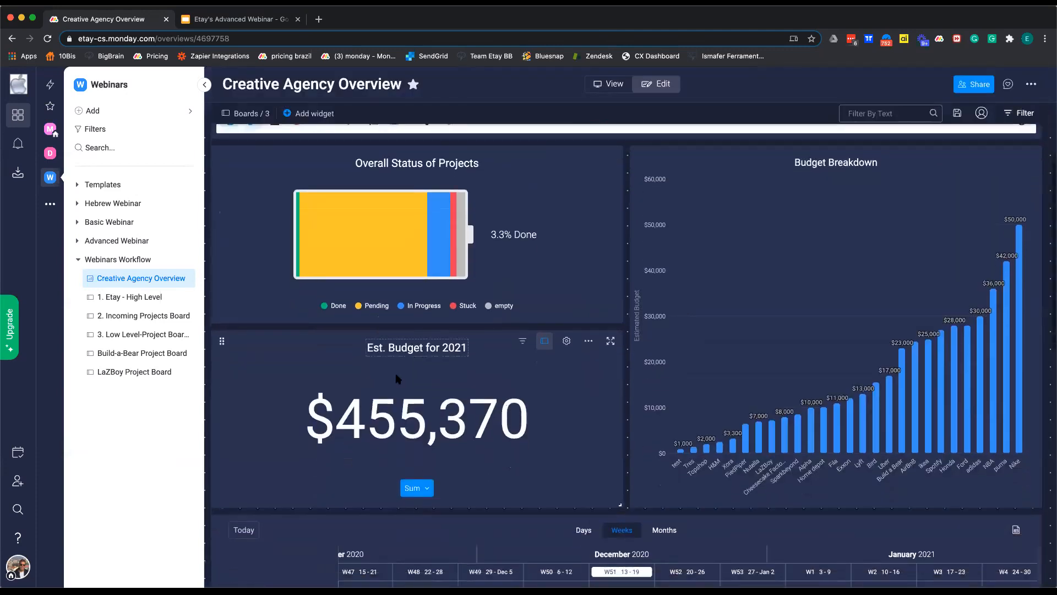
scroll(494, 420, "down", 1)
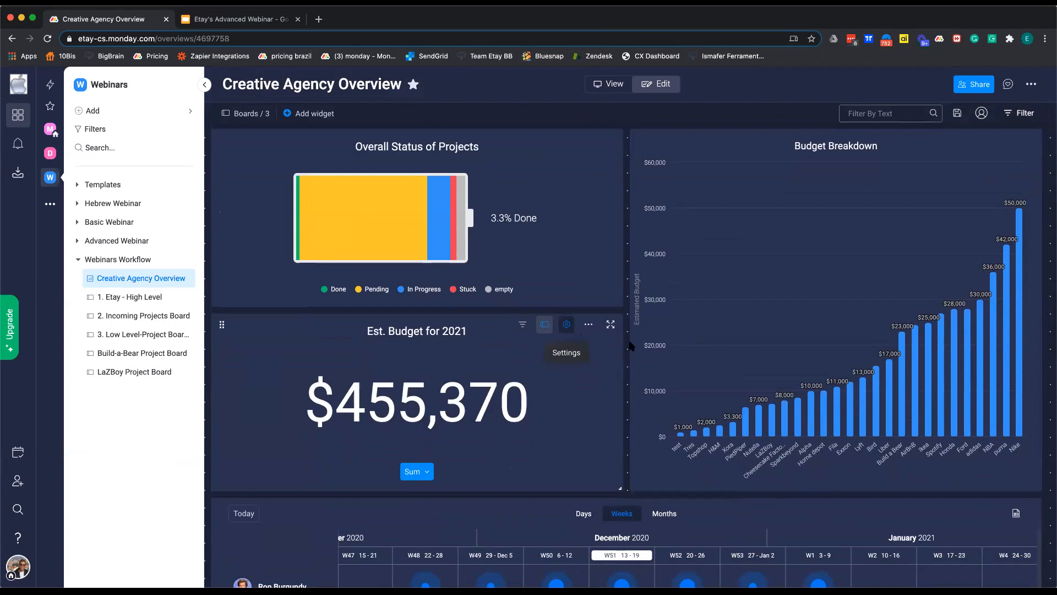
left_click(566, 325)
left_click(994, 250)
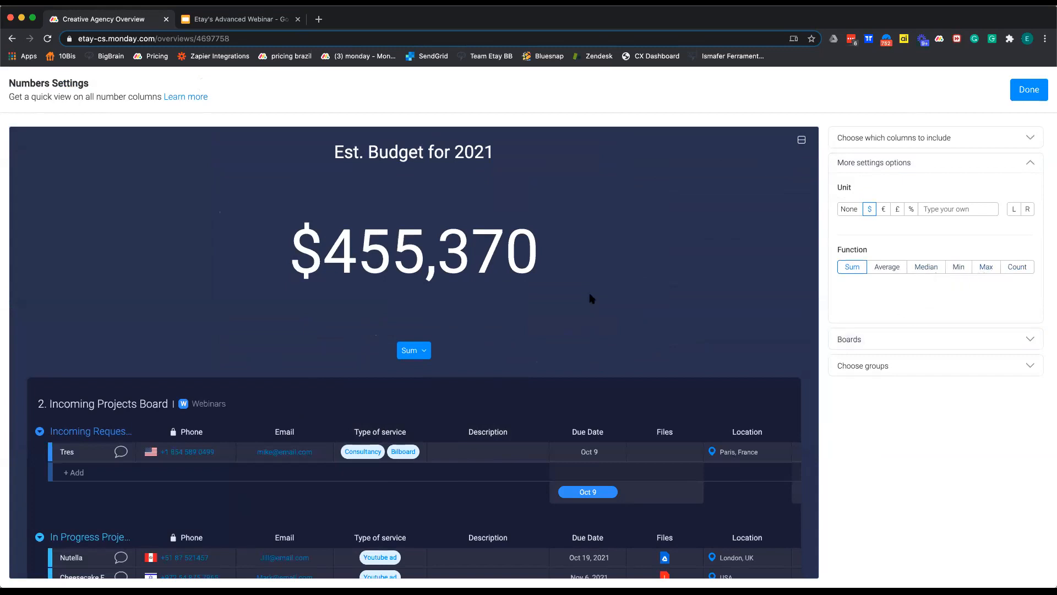
left_click(1028, 90)
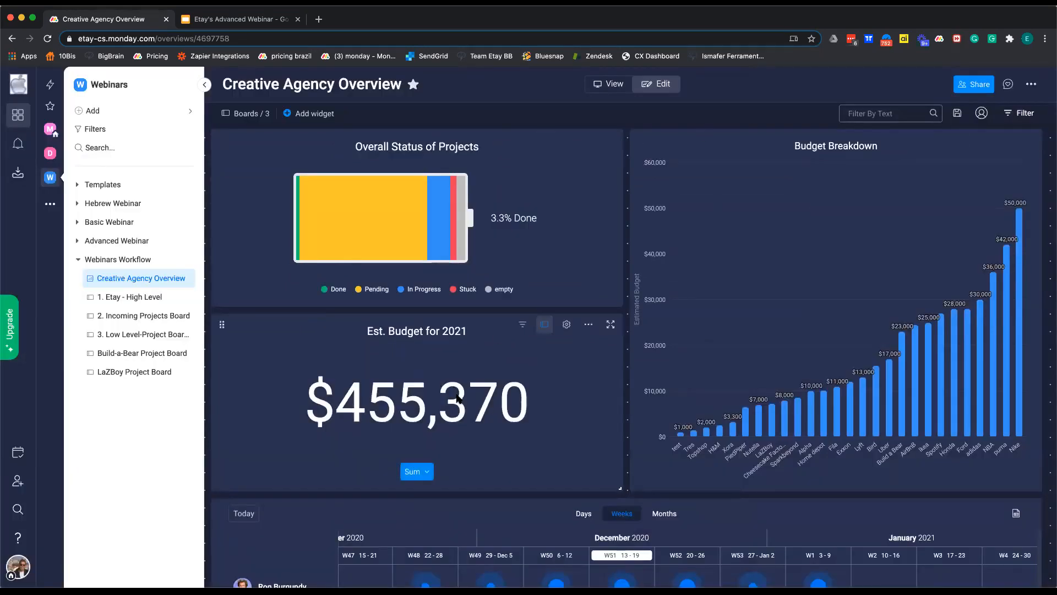
Look through the dashboard's remaining widgets, including the weekly team workload and the Quarterly Workload pie chart.
scroll(463, 364, "up", 4)
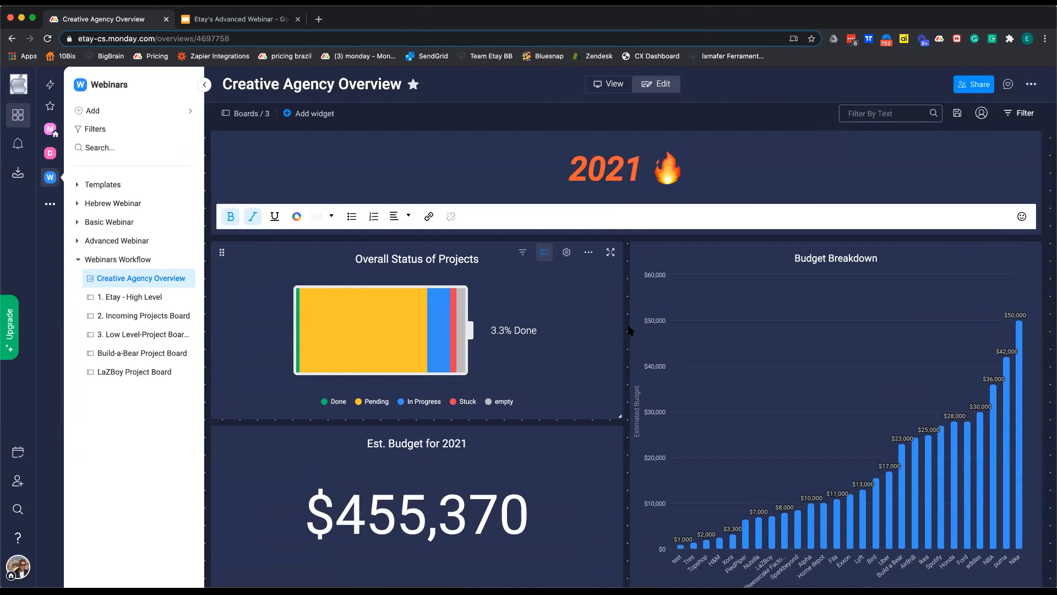
scroll(616, 349, "down", 1)
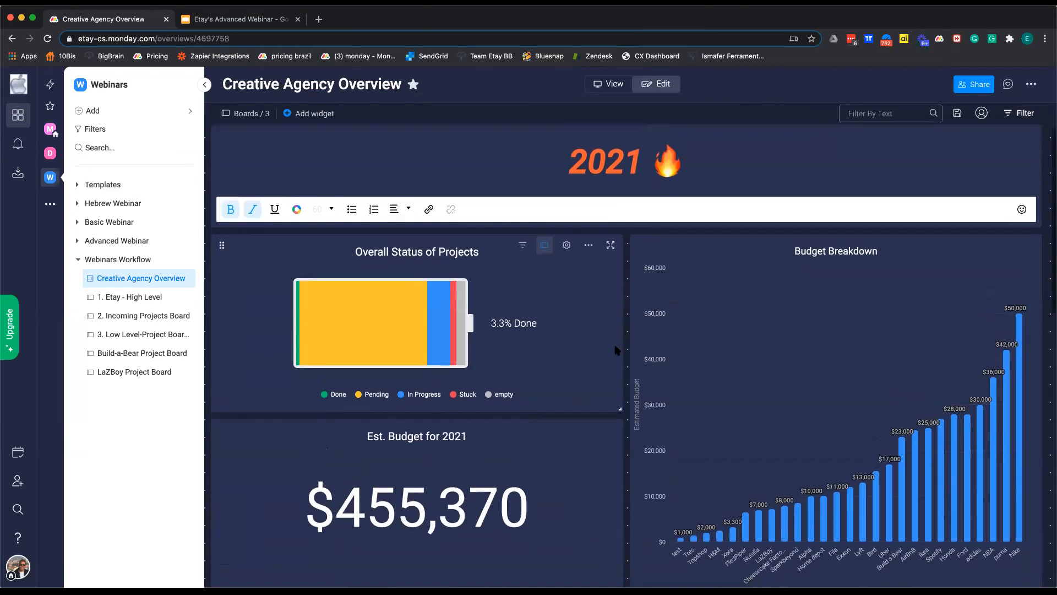
scroll(620, 355, "down", 5)
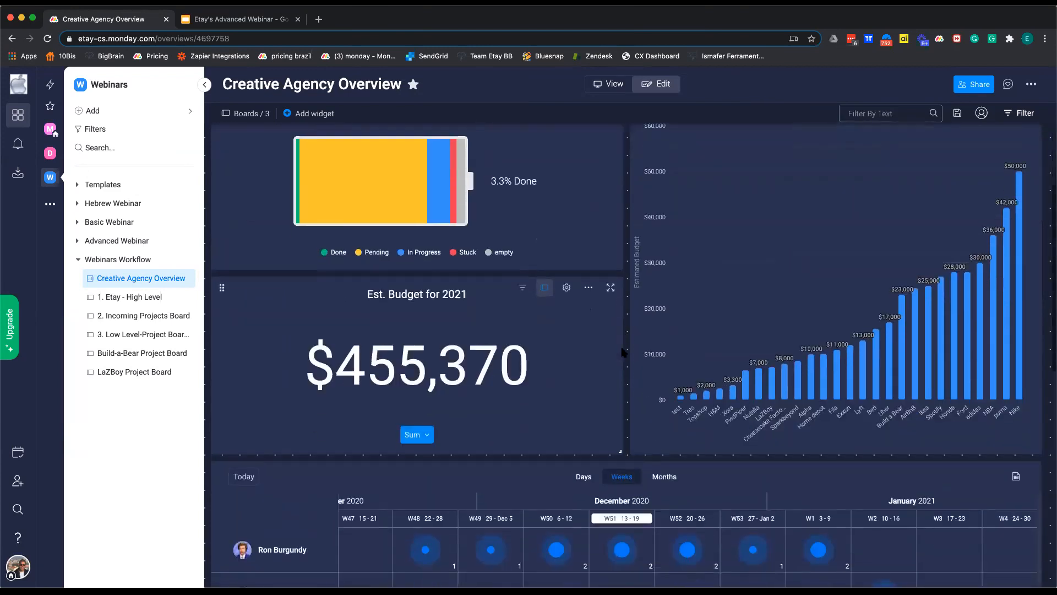
scroll(621, 359, "down", 1)
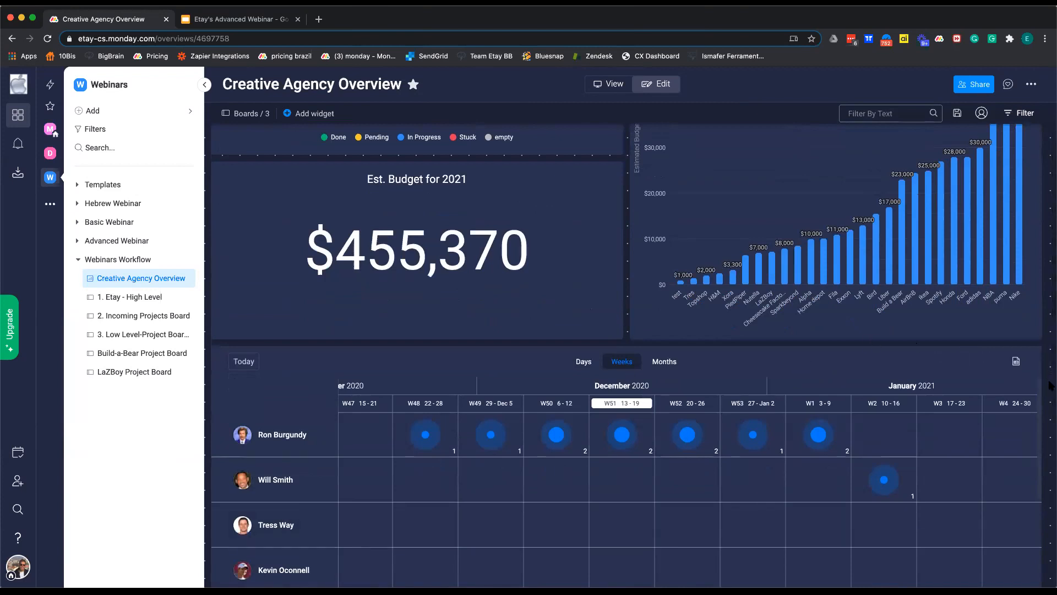
scroll(1050, 385, "down", 8)
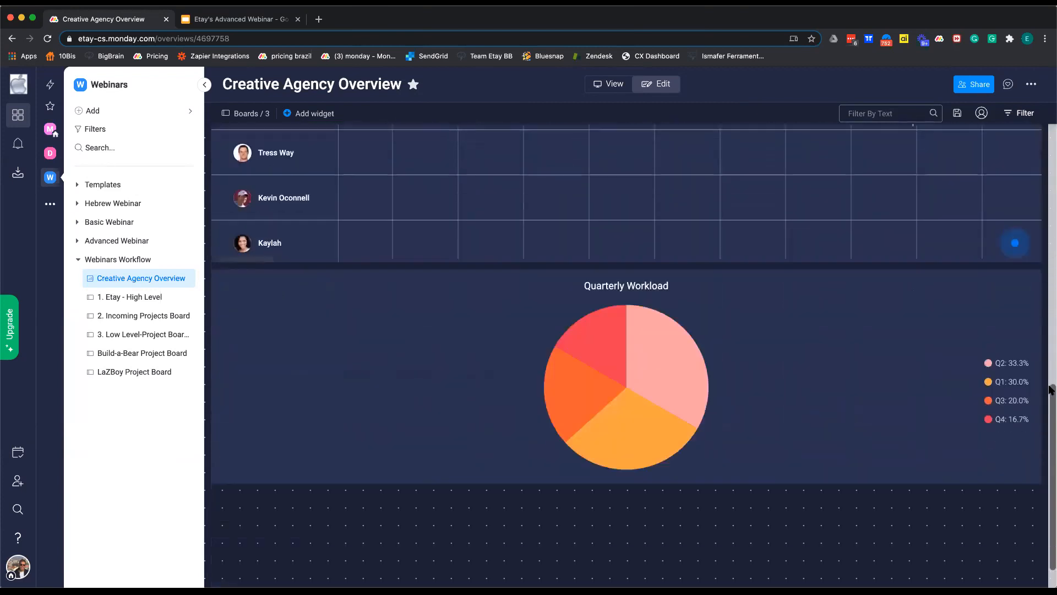
scroll(1050, 390, "down", 1)
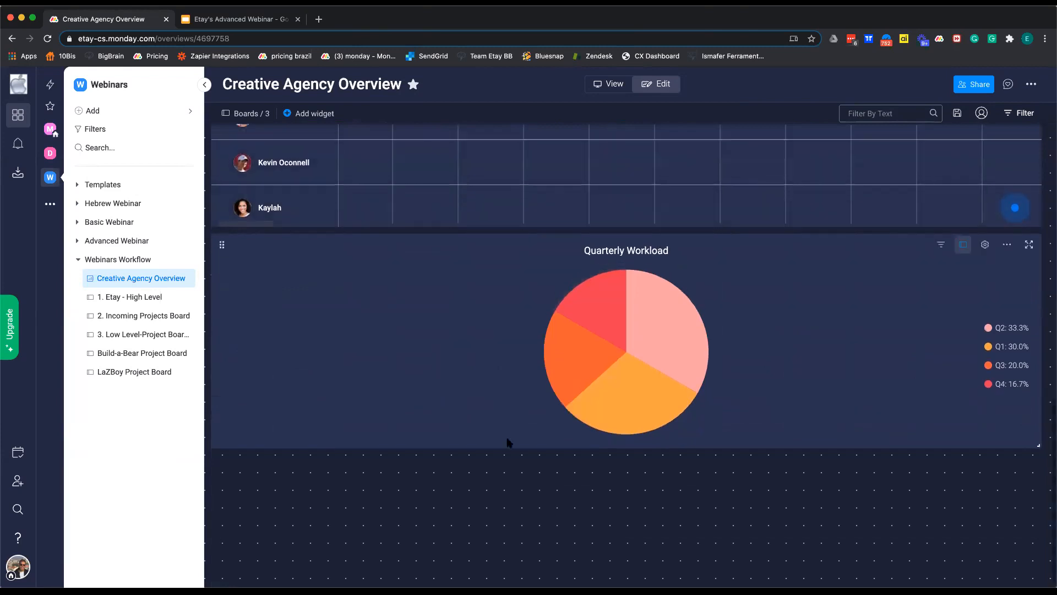
scroll(648, 330, "up", 7)
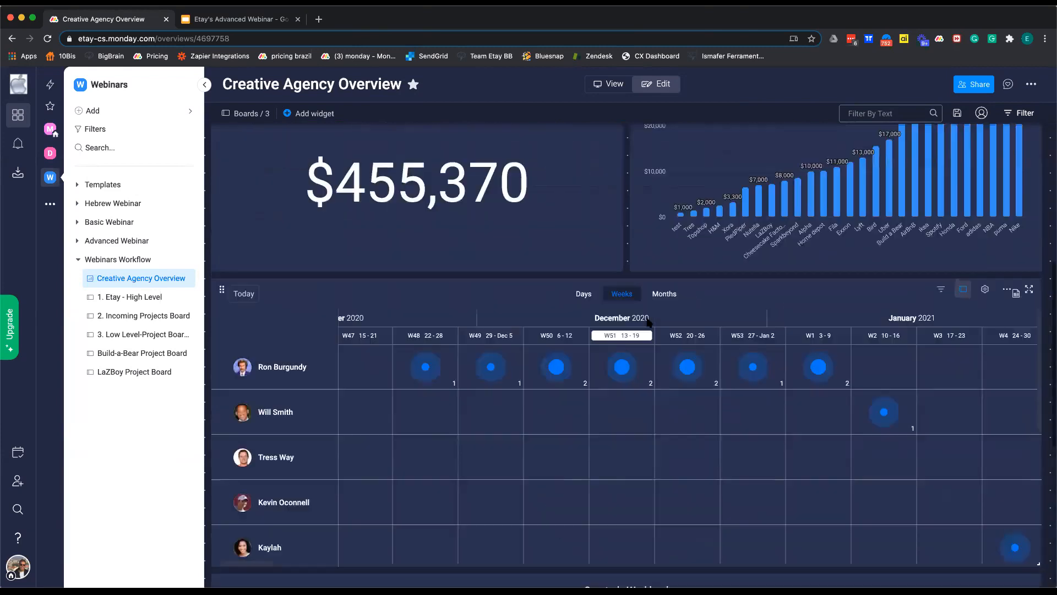
scroll(648, 322, "up", 7)
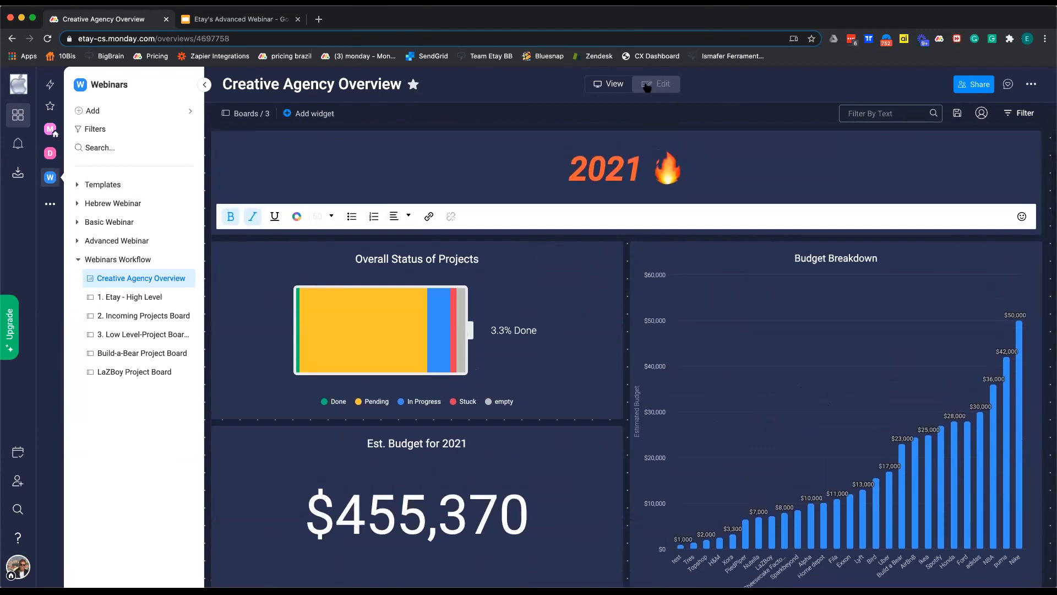
Browse the full widget selection in the Dashboards Center and add a Battery widget to the dashboard.
left_click(304, 116)
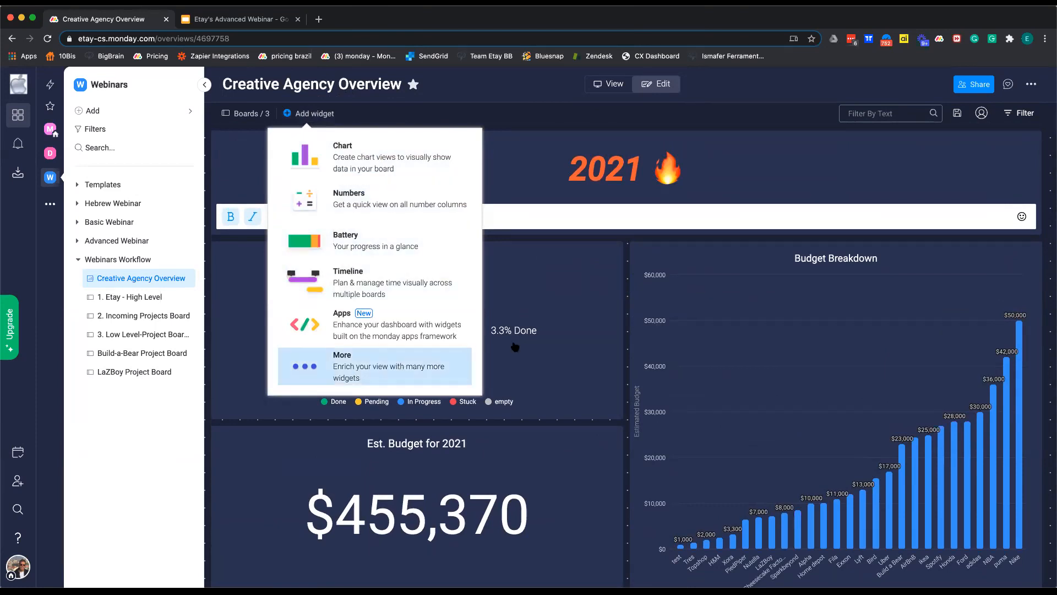
left_click(396, 366)
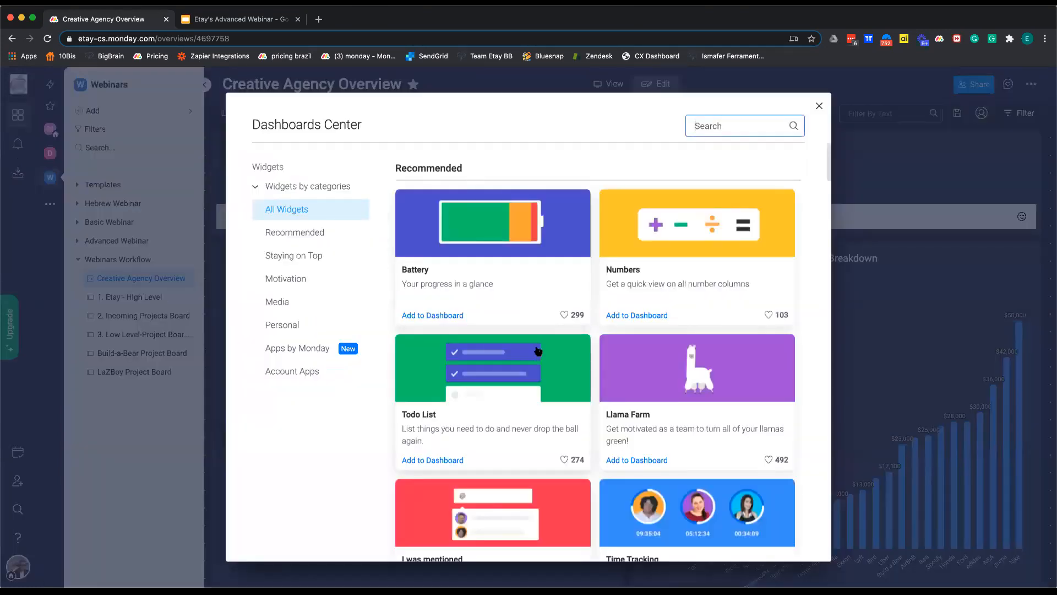
scroll(538, 351, "down", 3)
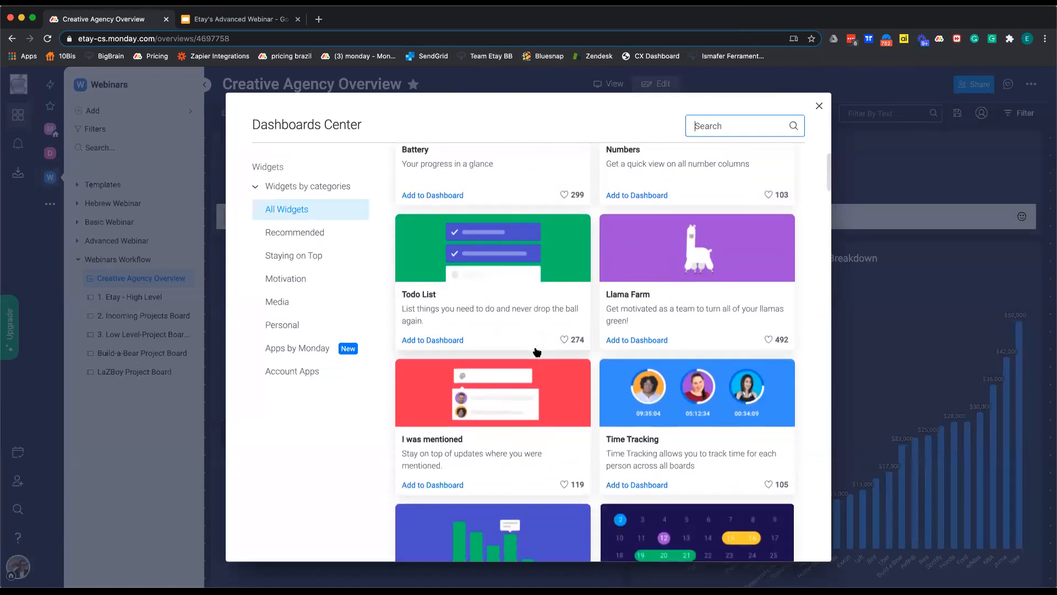
scroll(537, 351, "down", 4)
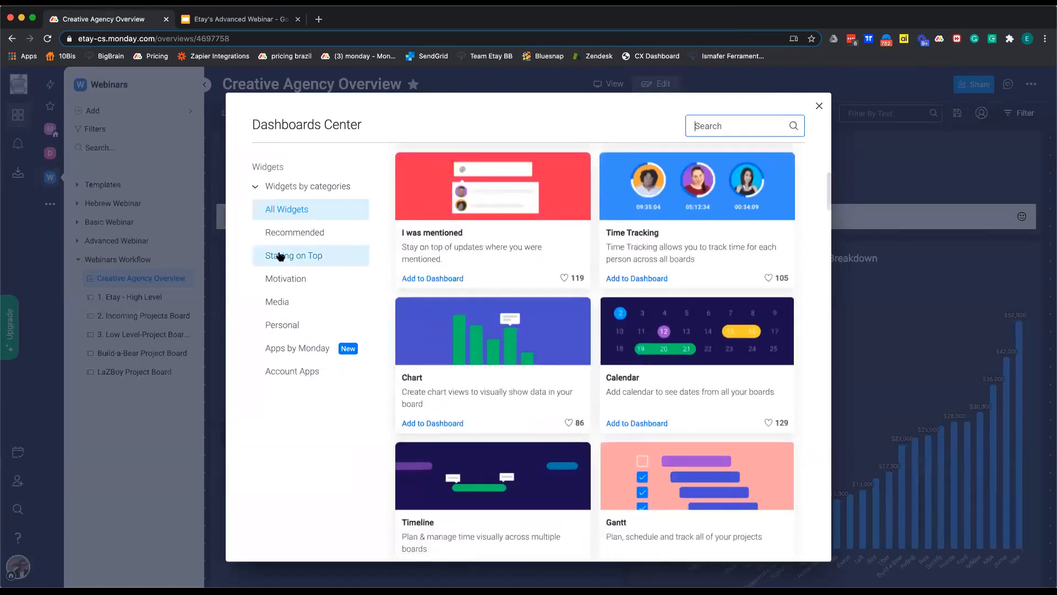
scroll(452, 325, "down", 4)
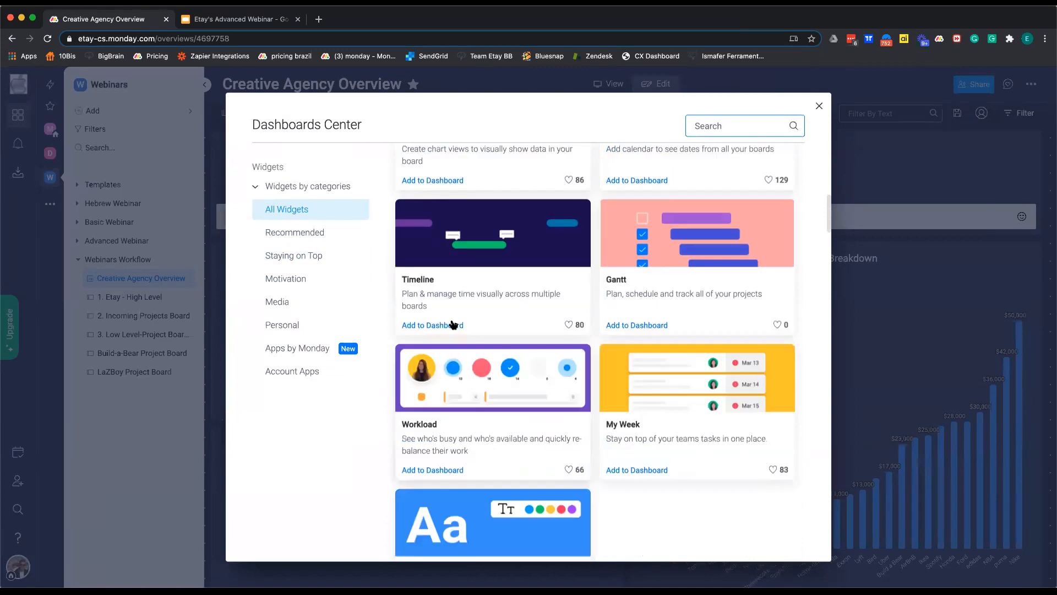
scroll(453, 325, "down", 2)
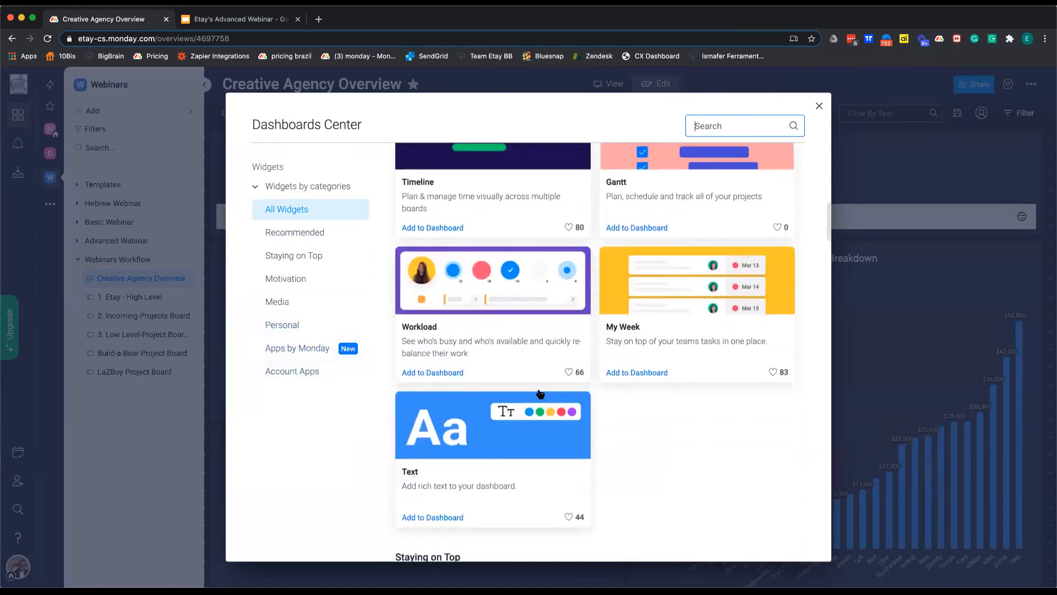
scroll(539, 394, "up", 6)
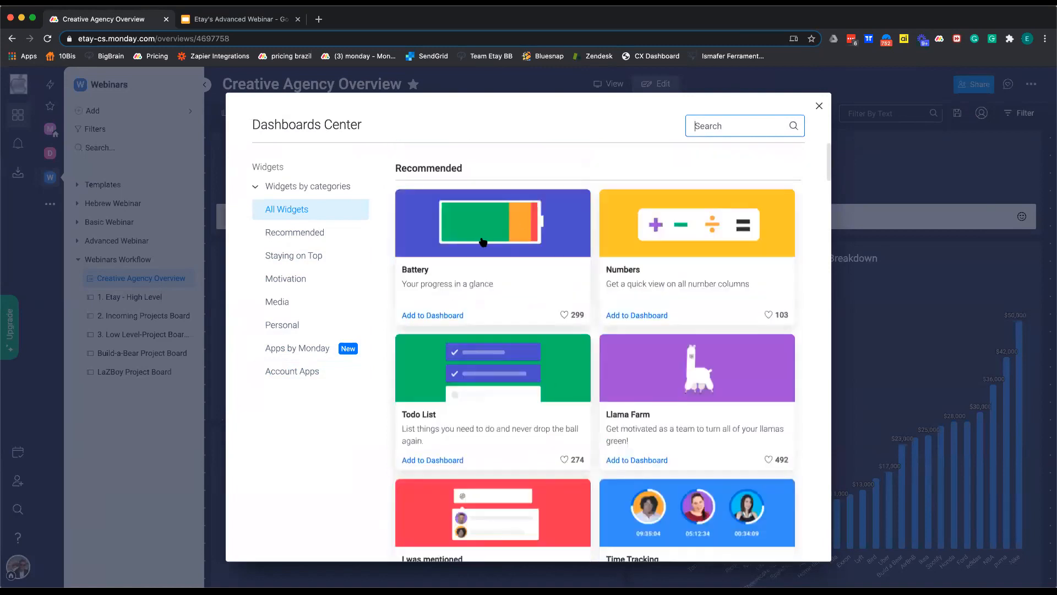
left_click(491, 248)
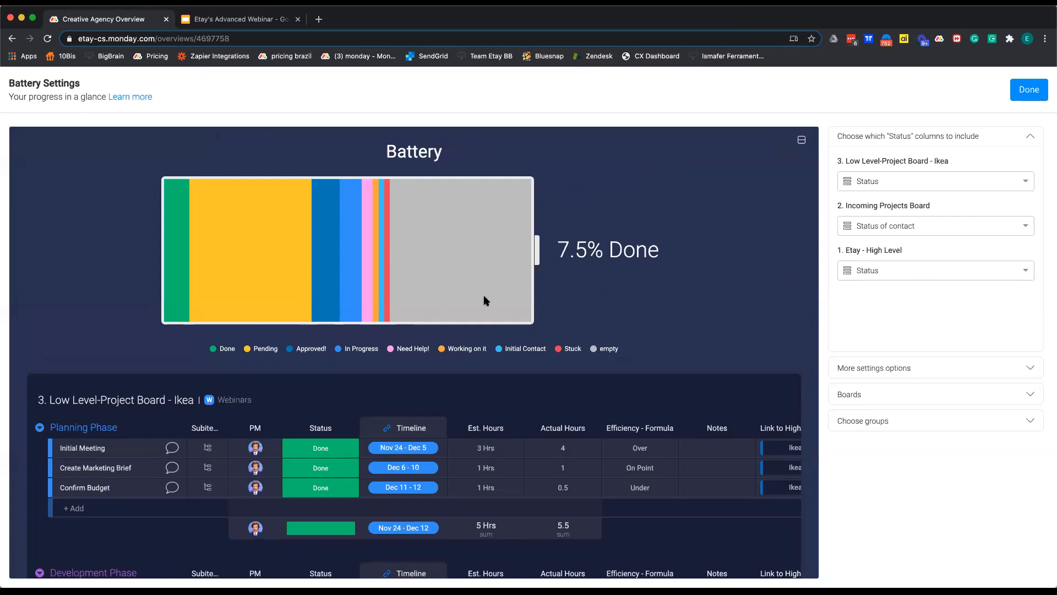
Limit the Battery widget to the 3. Low Level-Project Board - Ikea board and base it on that board's Status column.
left_click(967, 394)
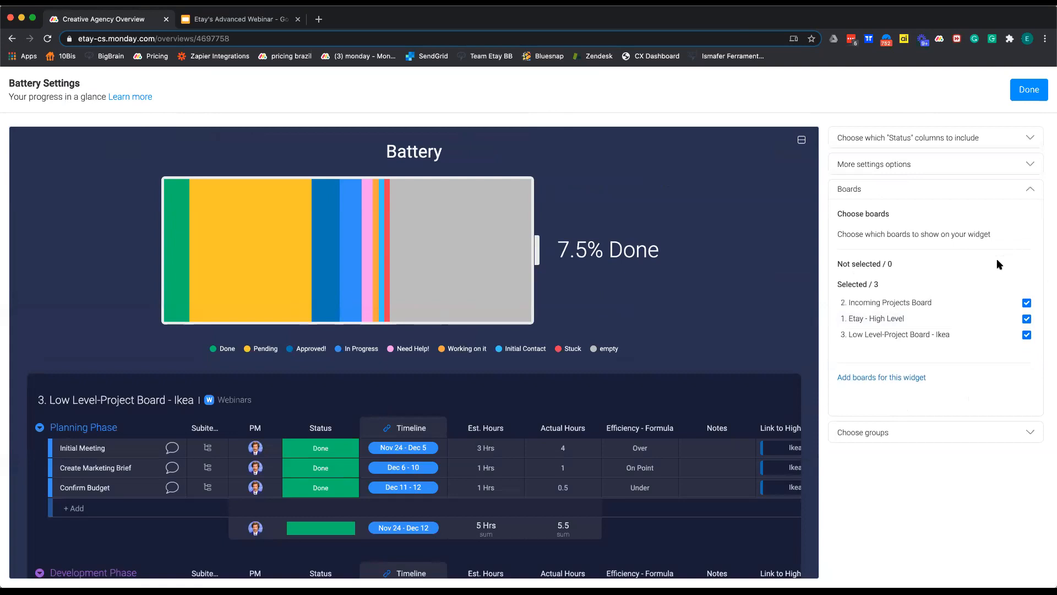
left_click(1027, 318)
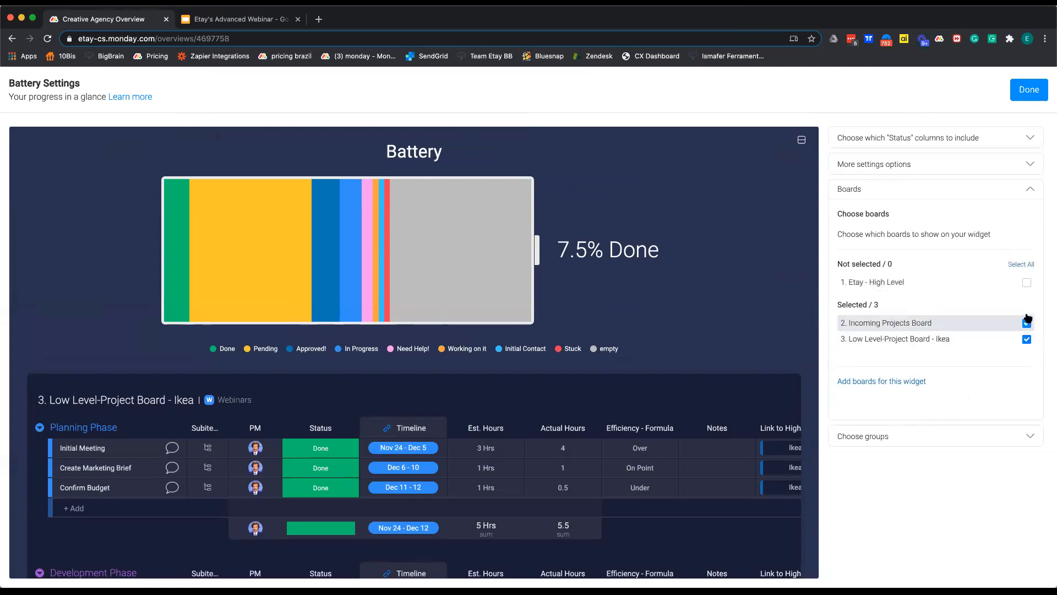
left_click(1027, 323)
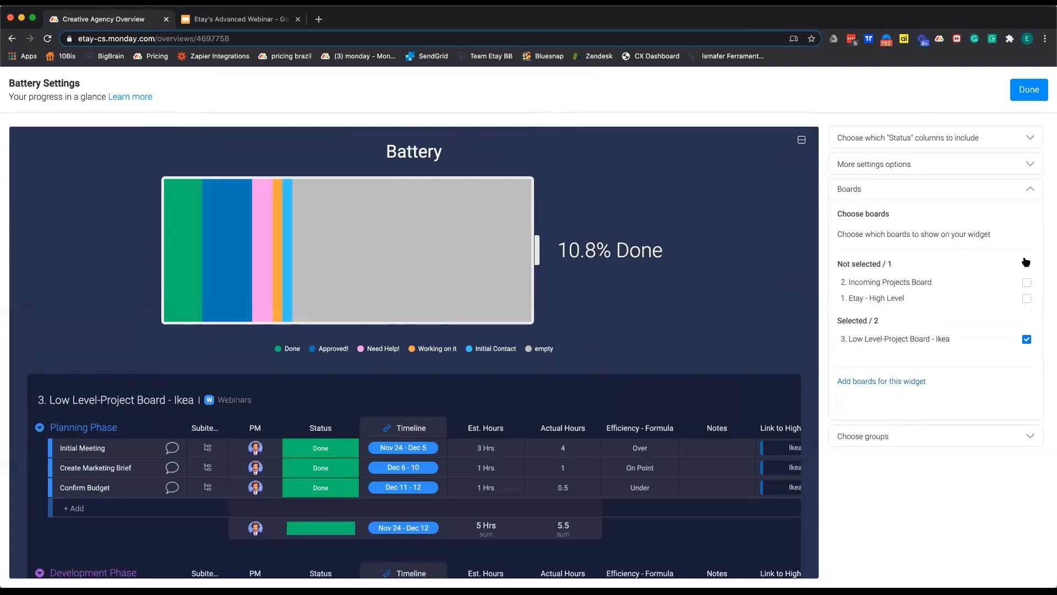
left_click(1017, 133)
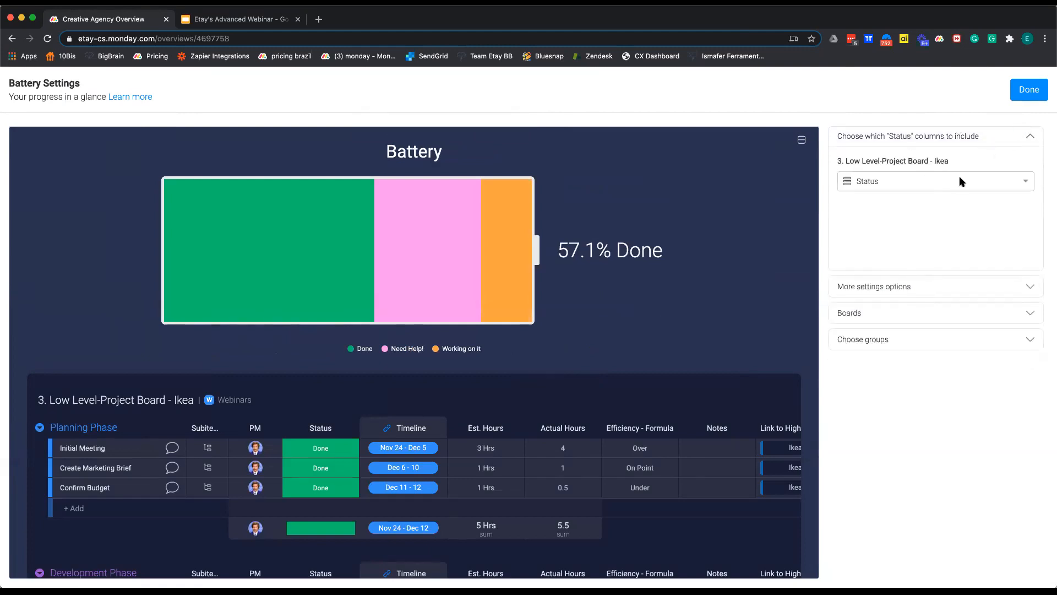
left_click(1012, 176)
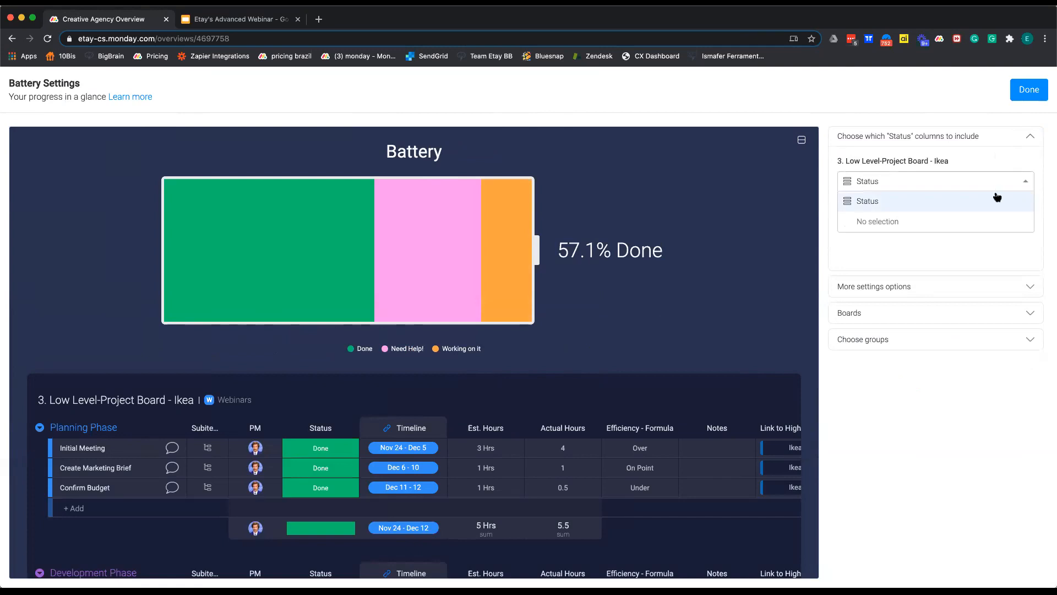
left_click(937, 201)
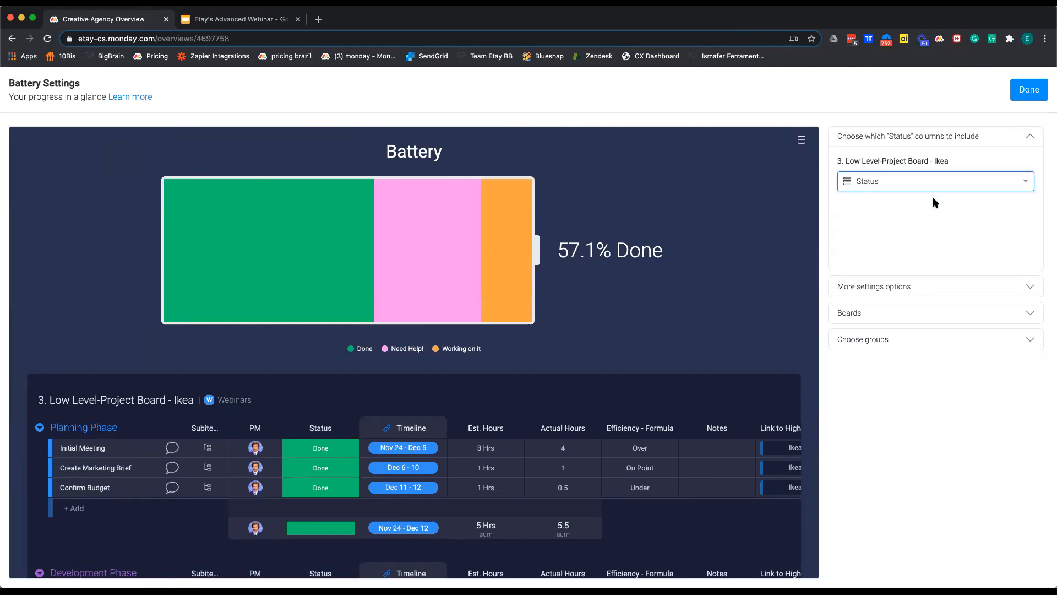
Try "Live" as the battery's completion label, and restore the label to "Done".
left_click(1028, 287)
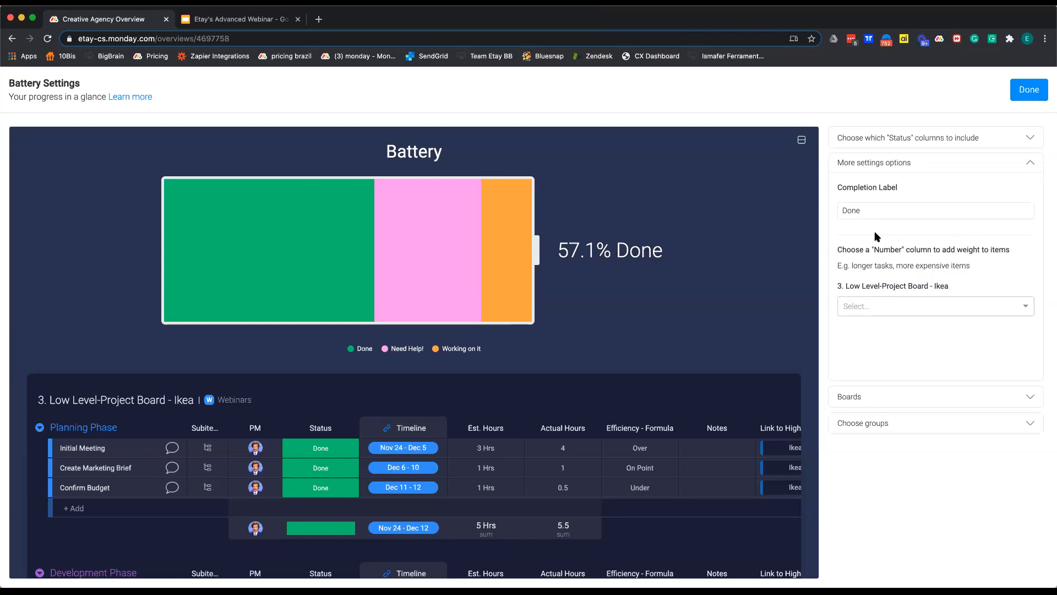
left_click(869, 207)
key("super+a")
key("BackSpace")
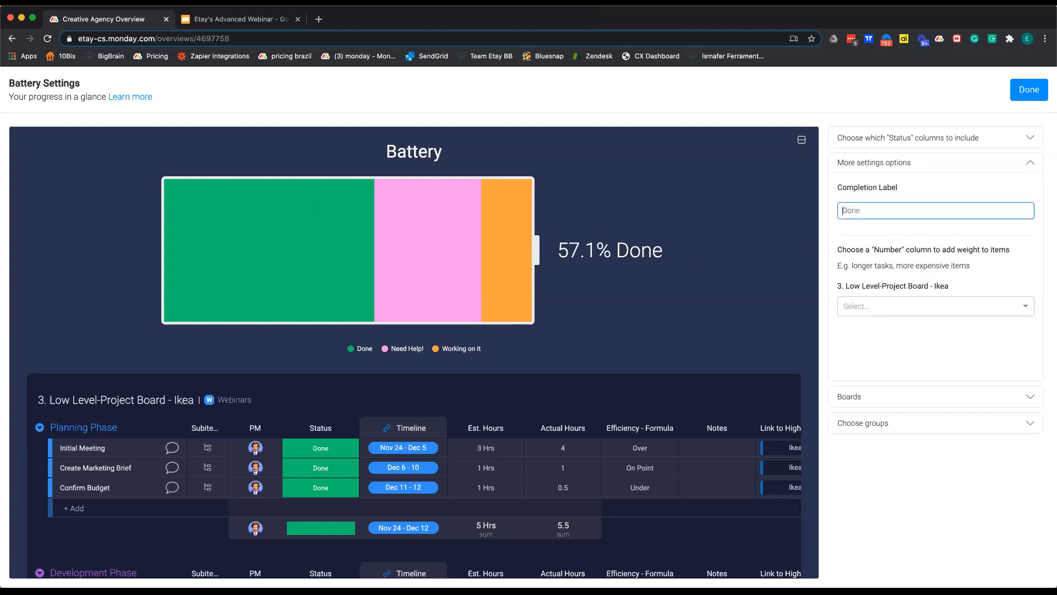
type("Livd")
key("BackSpace")
type("e")
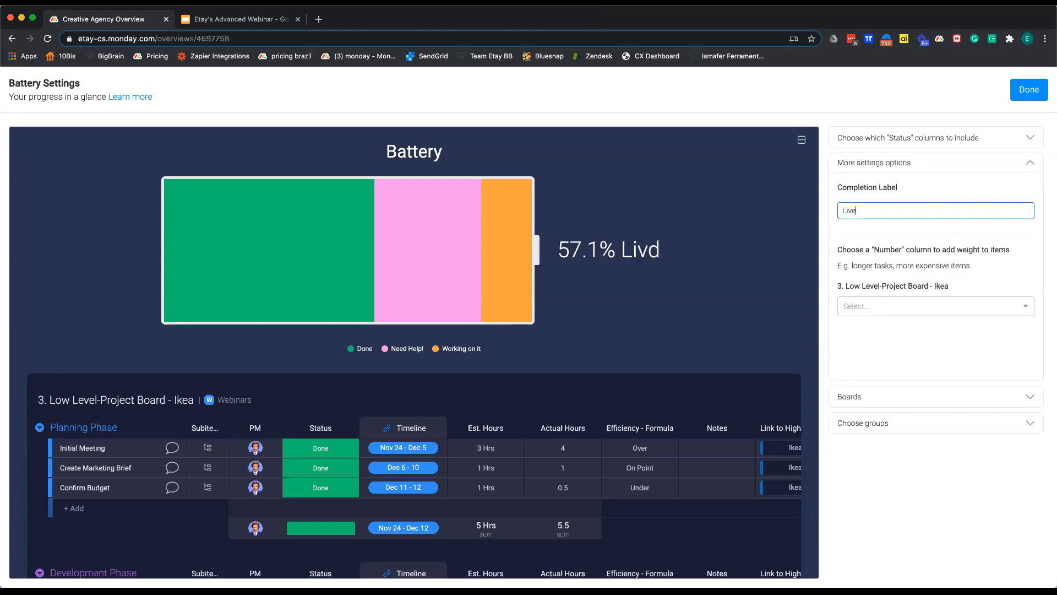
double_click(842, 211)
left_click(1009, 277)
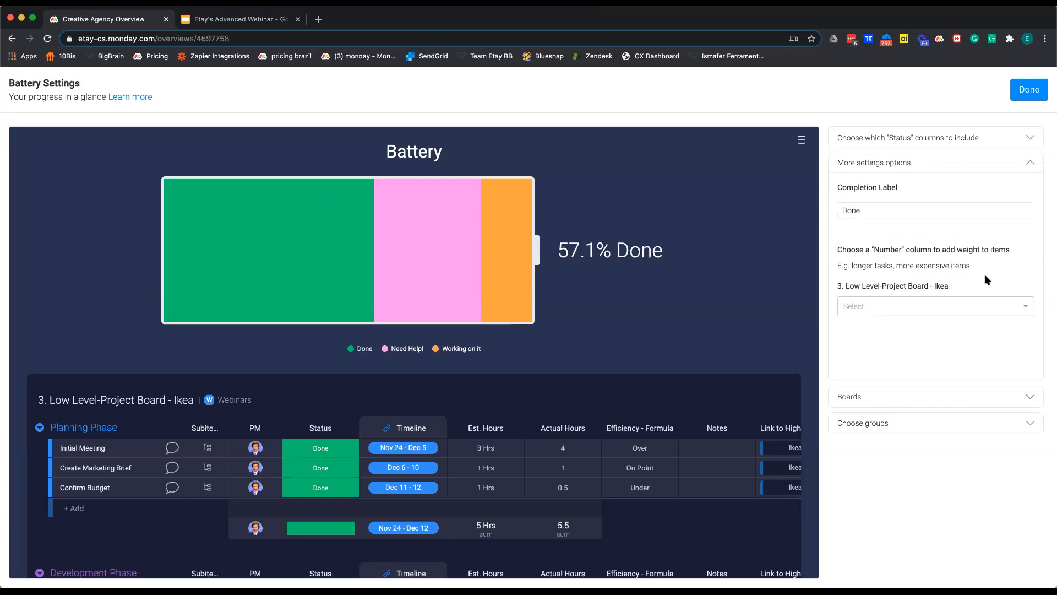
Review the battery's group selection, leaving all groups included, and finish the widget's settings.
left_click(959, 423)
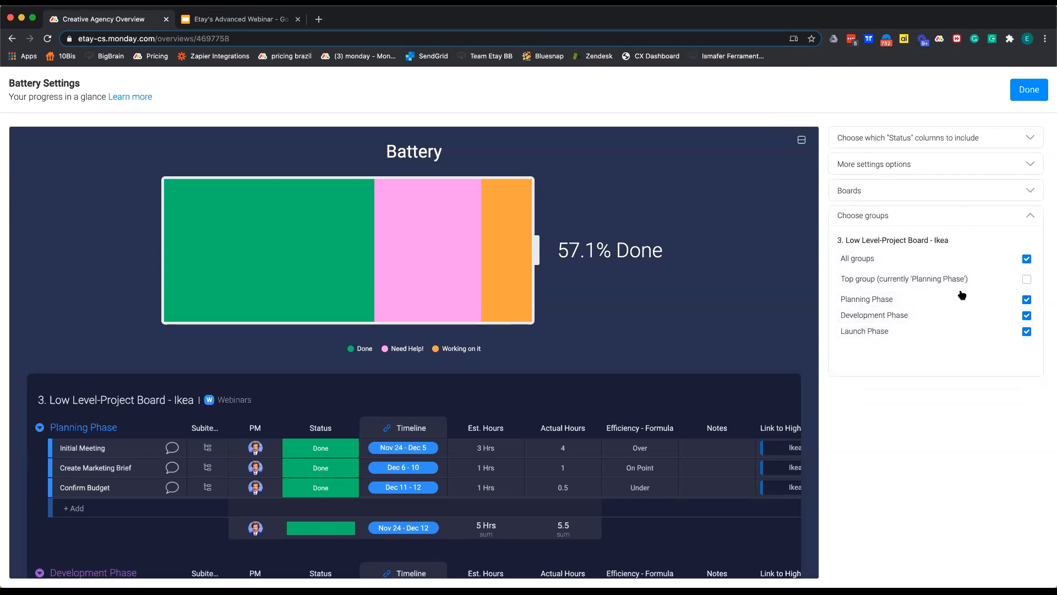
left_click(1028, 90)
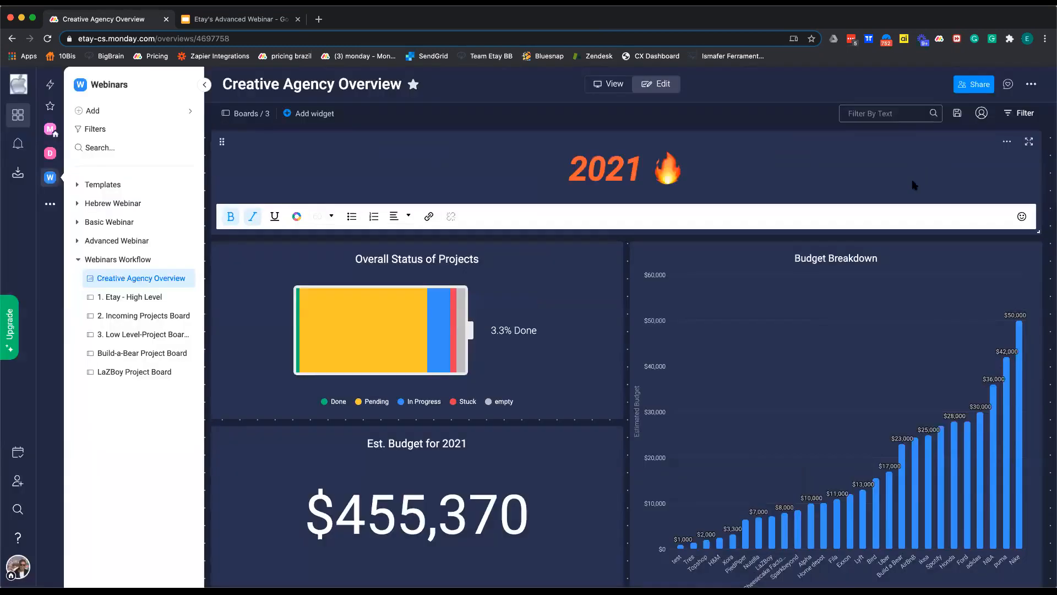
Examine the new Battery widget below the Quarterly Workload chart, including its expanded view with filters and board items.
scroll(597, 318, "down", 10)
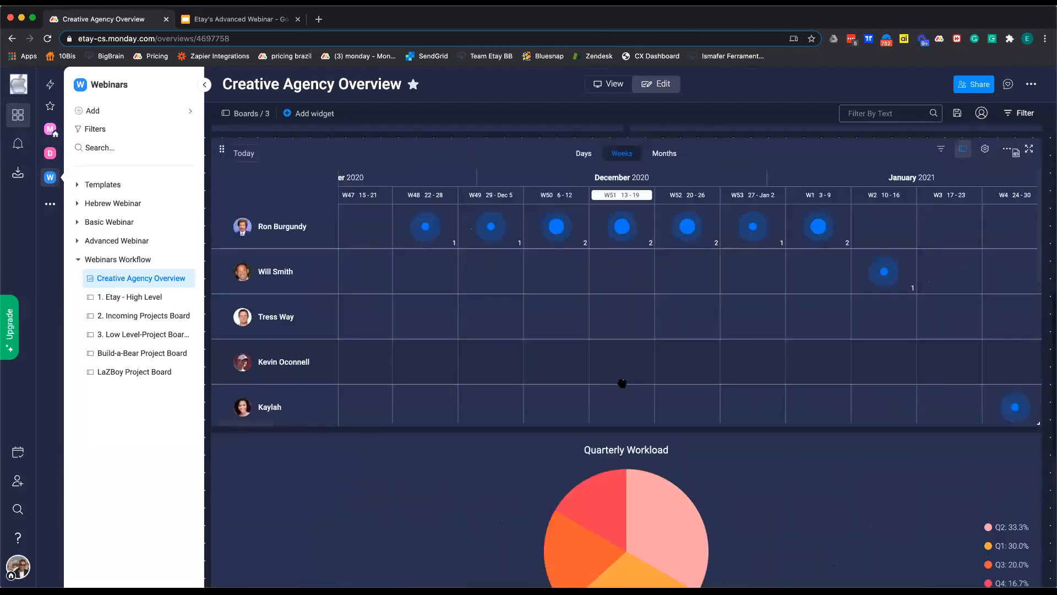
scroll(622, 383, "down", 8)
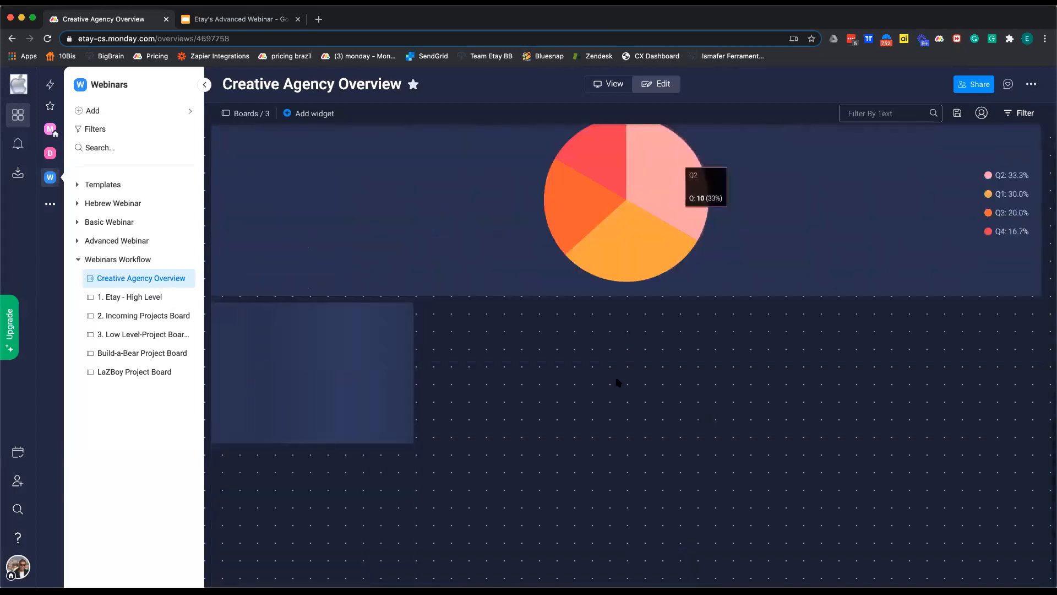
mouse_move(374, 326)
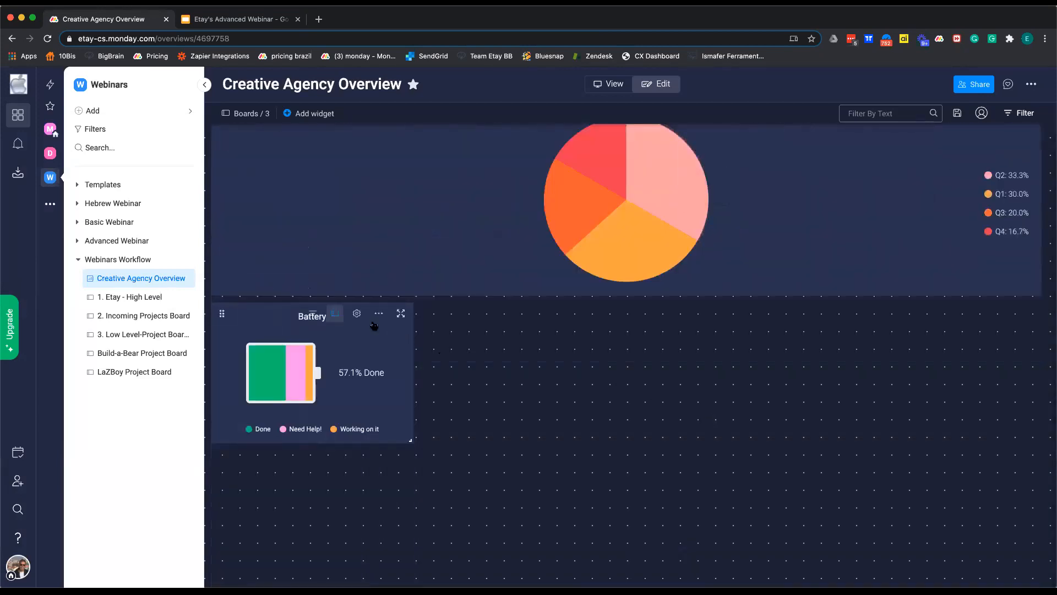
left_click(317, 318)
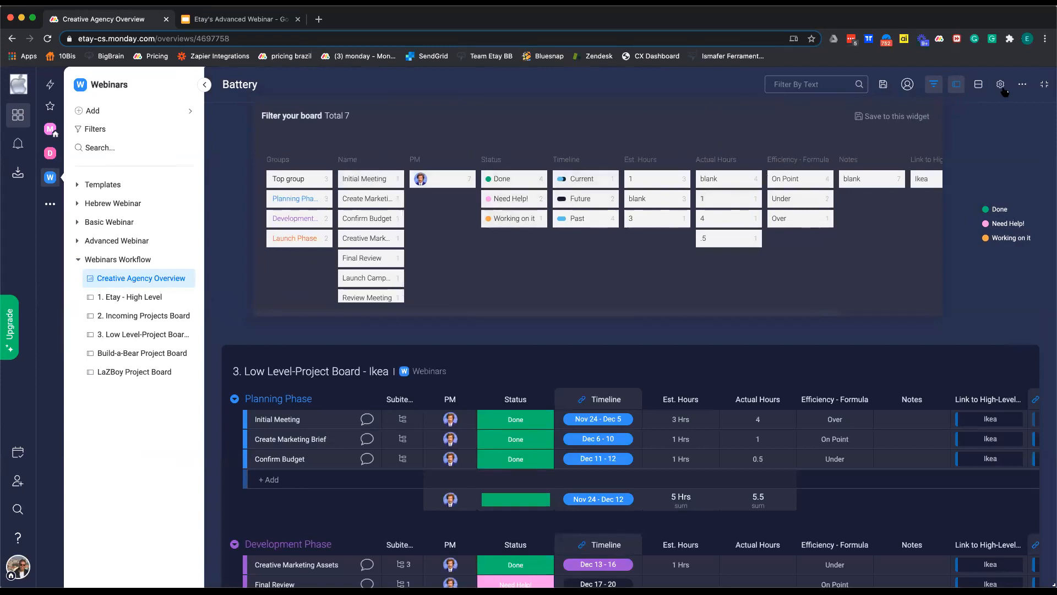
left_click(1042, 84)
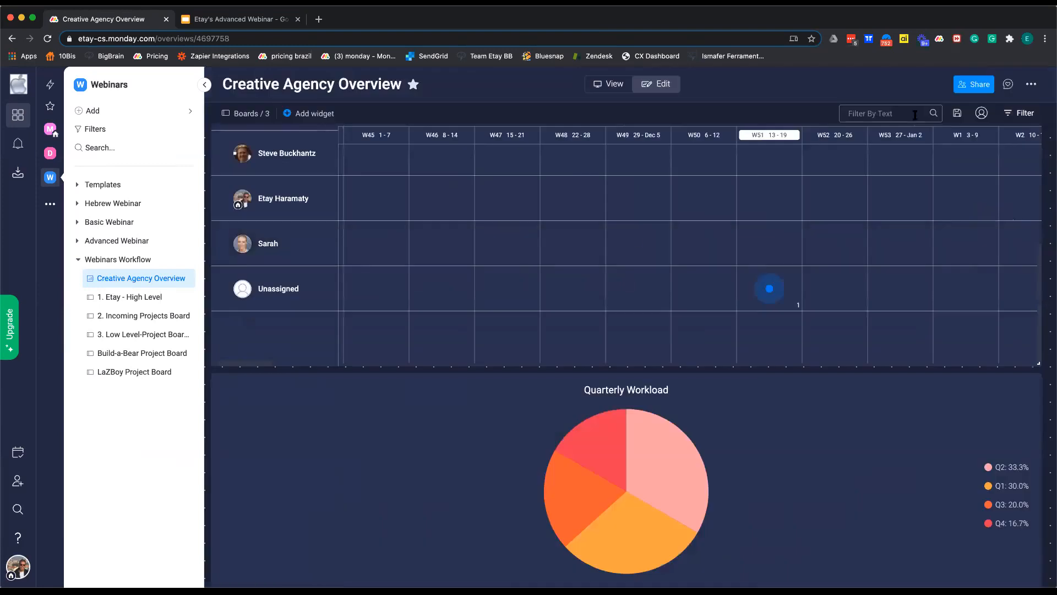
scroll(1051, 367, "up", 12)
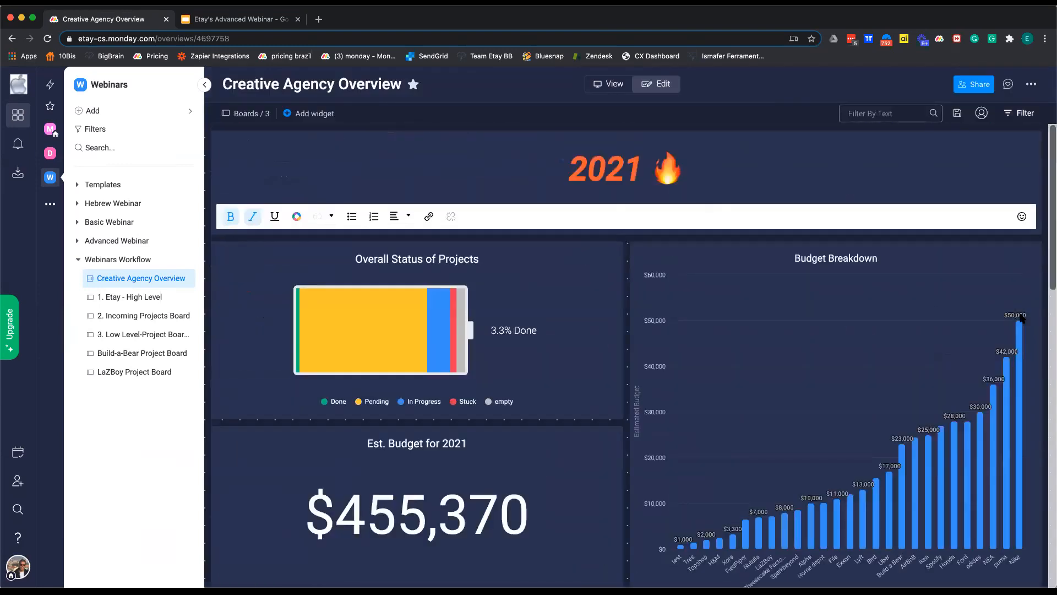
Look over the help center's search, webinars, contact and tutorial video options, and close it.
mouse_move(544, 246)
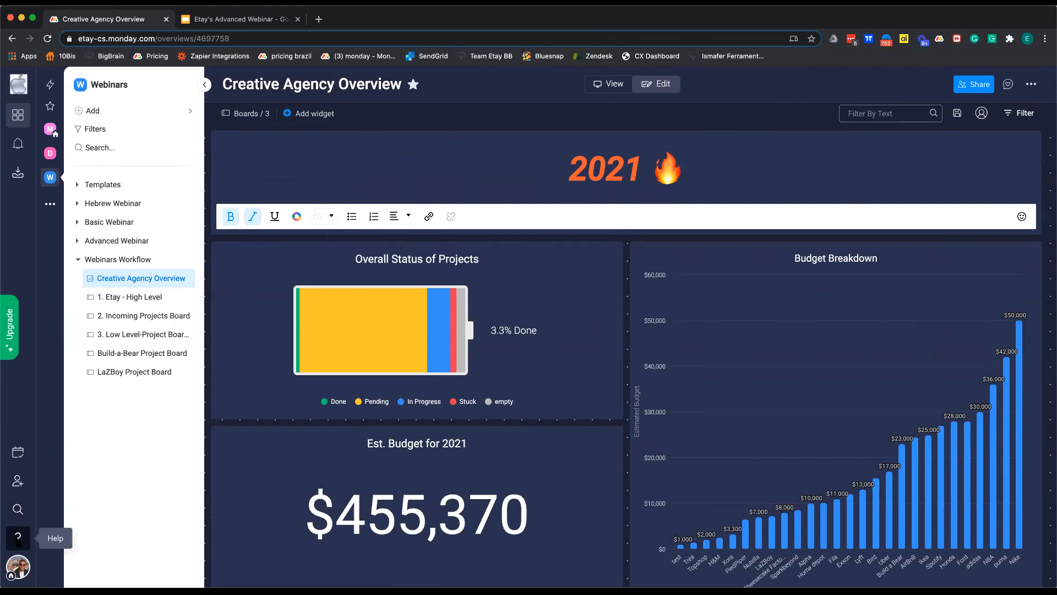
left_click(19, 538)
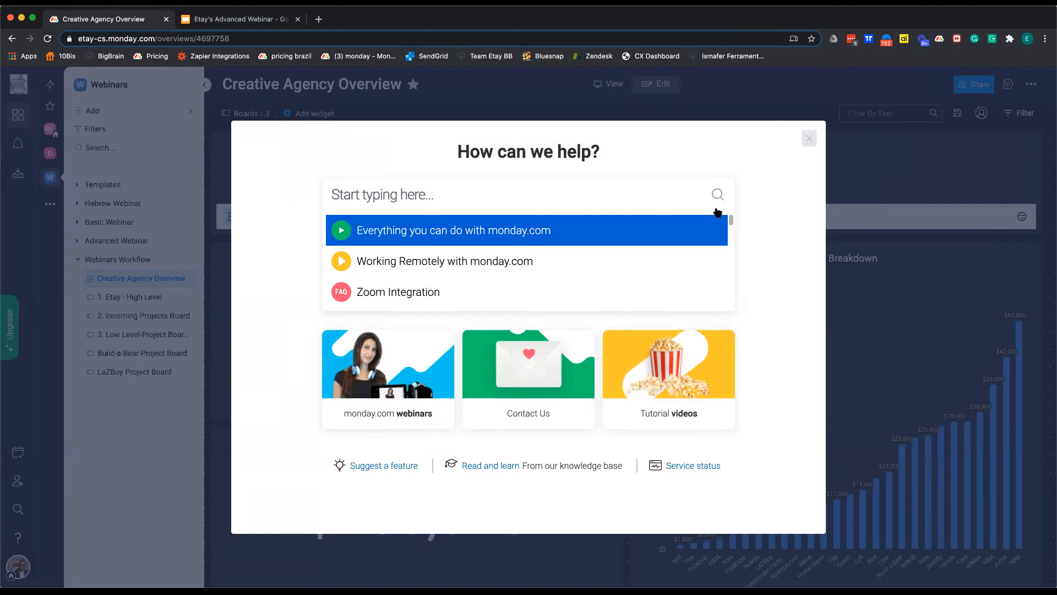
left_click(248, 301)
View the 1. Etay - High Level board and switch to the Google Slides webinar presentation.
left_click(151, 303)
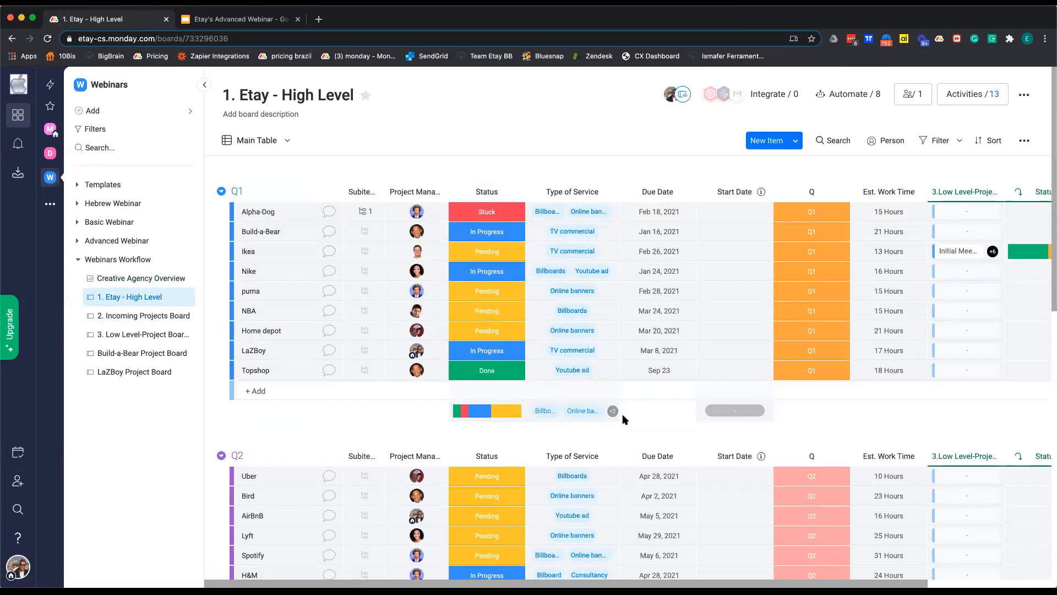
scroll(640, 425, "down", 1)
scroll(625, 427, "up", 1)
left_click(245, 19)
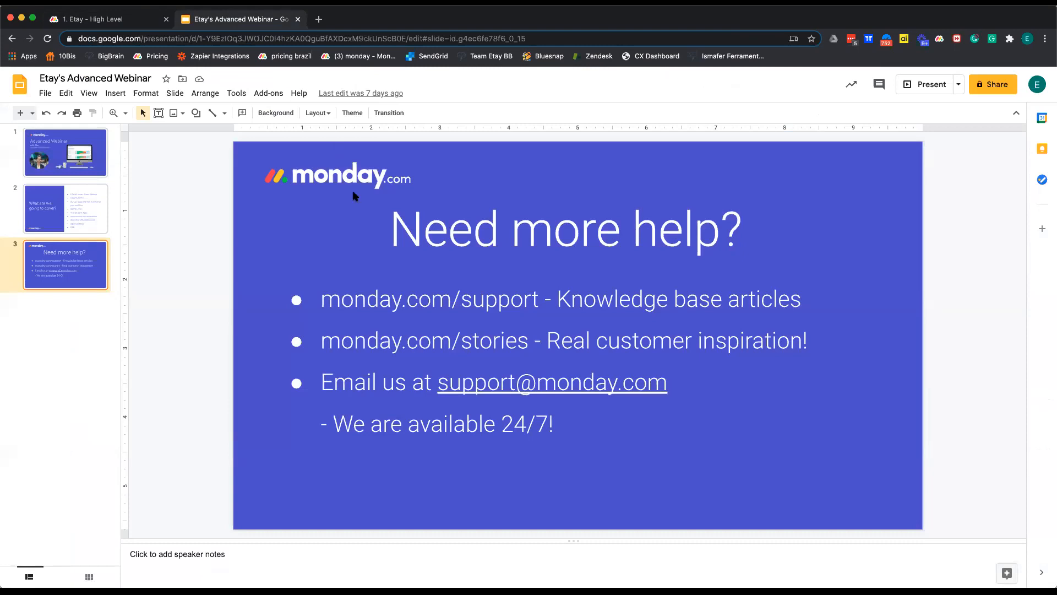